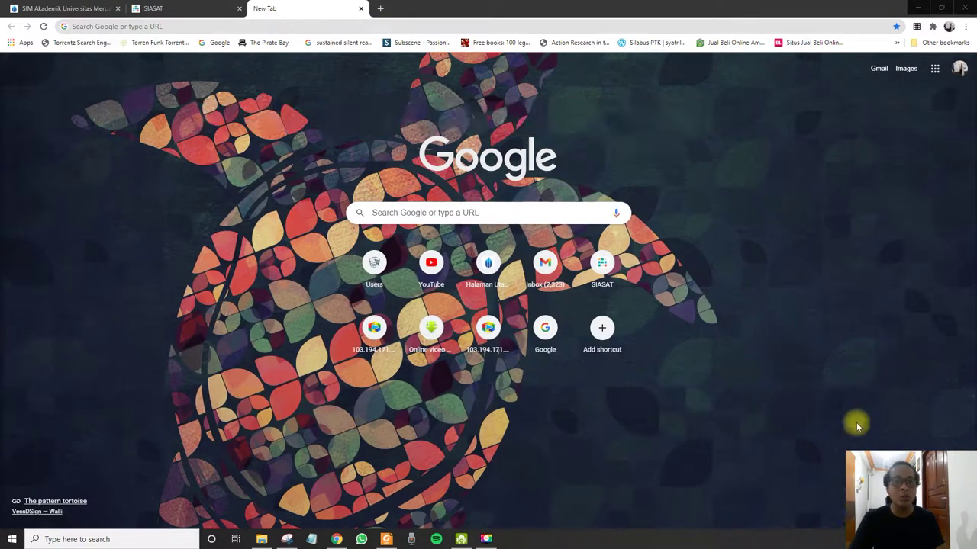
Step: Go to storyboardthat.com in Chrome and open the site's log-in page
{"action": "left_click", "coordinate": [258, 27]}
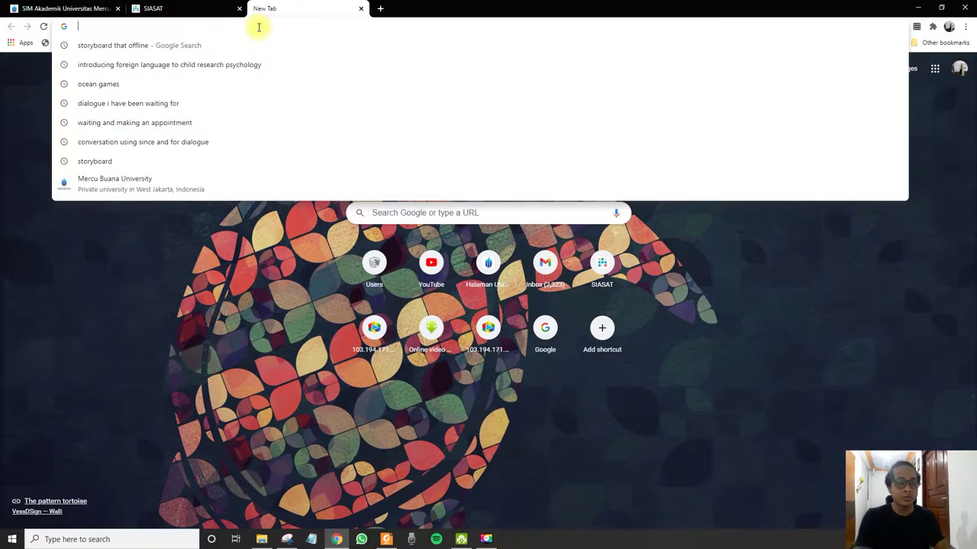
{"action": "type", "text": "www."}
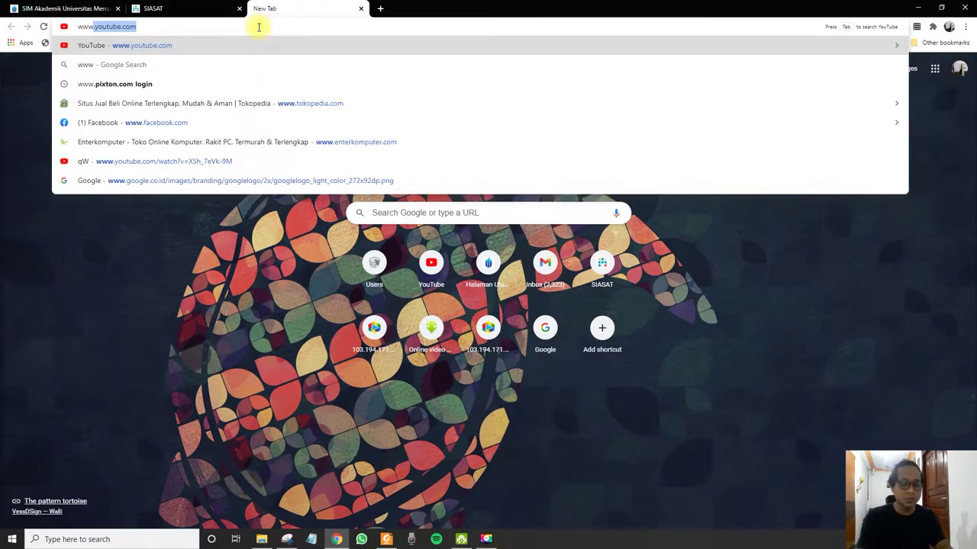
{"action": "type", "text": "storyboardthat"}
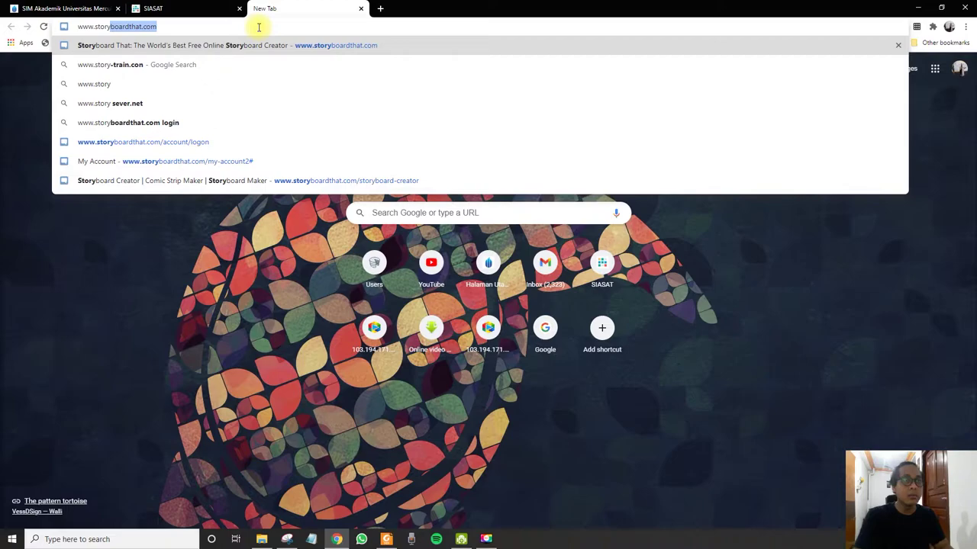
{"action": "key", "text": "Right"}
{"action": "key", "text": "Return"}
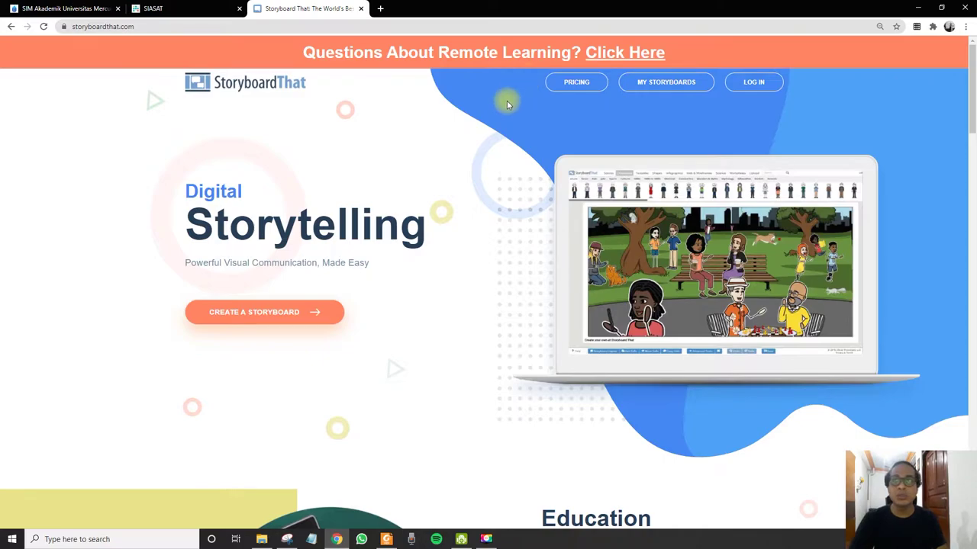
{"action": "left_click", "coordinate": [744, 84]}
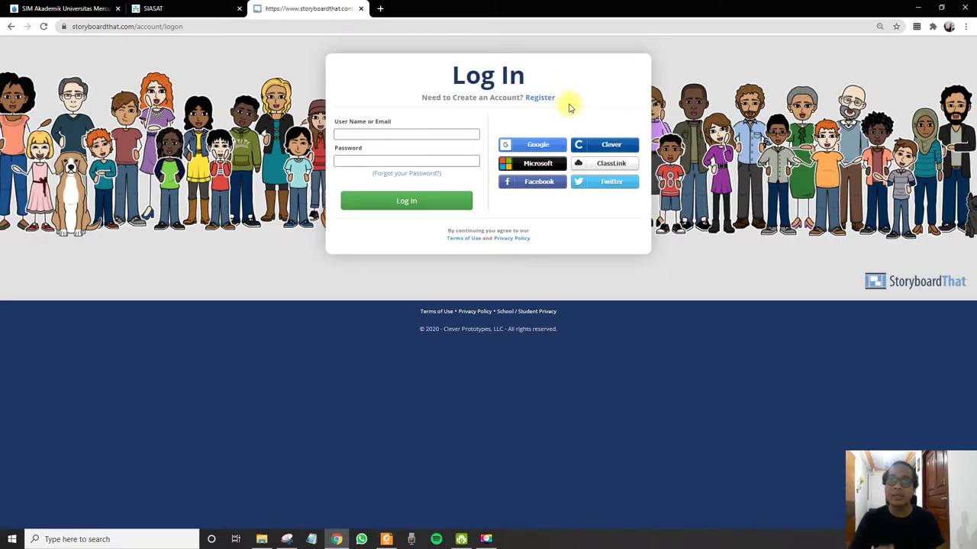
Step: Sign in with a Google account and create a new blank storyboard
{"action": "left_click", "coordinate": [529, 145]}
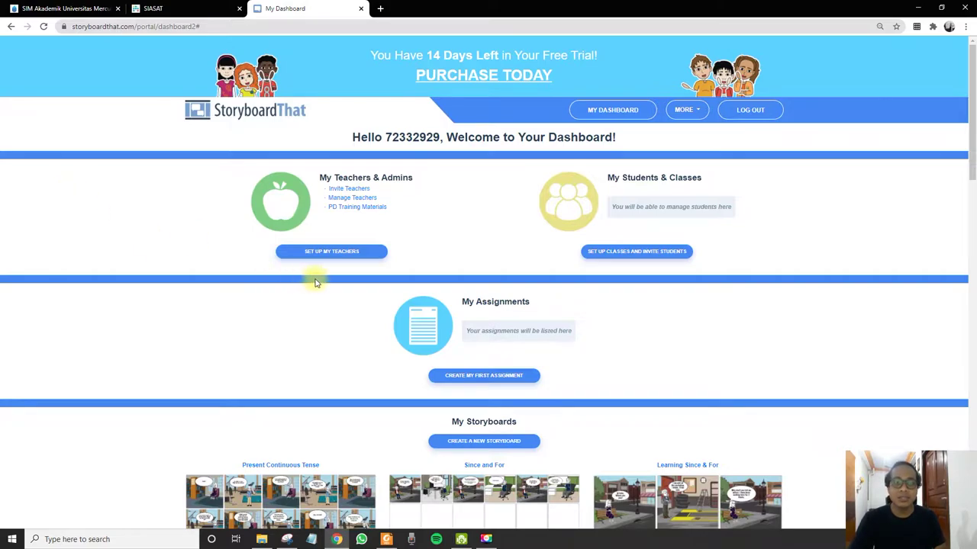
{"action": "left_click", "coordinate": [488, 444]}
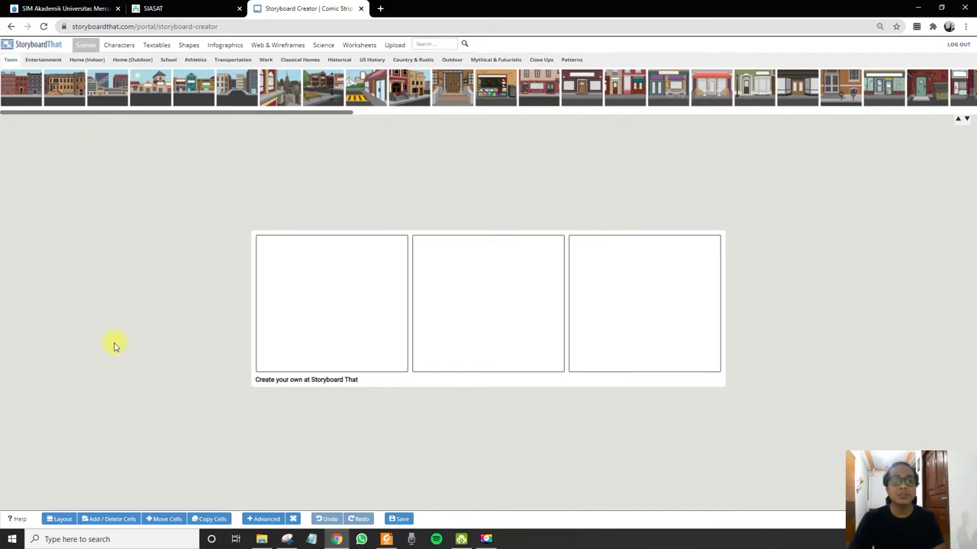
Step: Switch to the Traditional Storyboard layout and resize the grid to 5 x 2 cells
{"action": "left_click", "coordinate": [51, 520]}
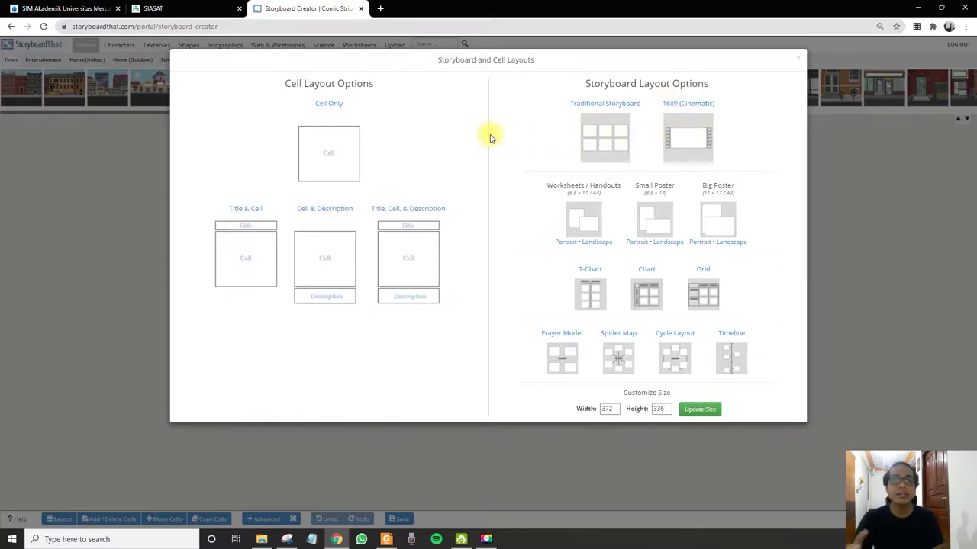
{"action": "left_click", "coordinate": [607, 139]}
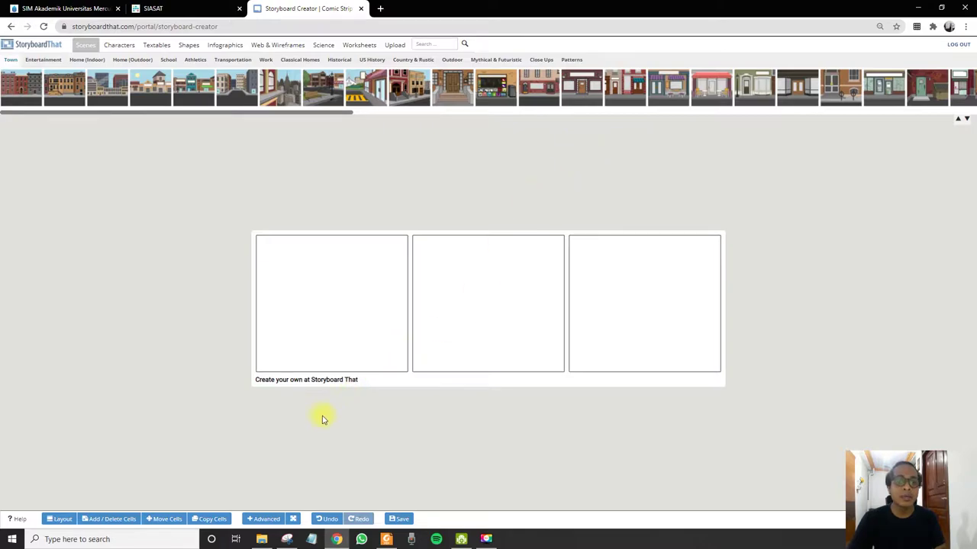
{"action": "left_click", "coordinate": [108, 522]}
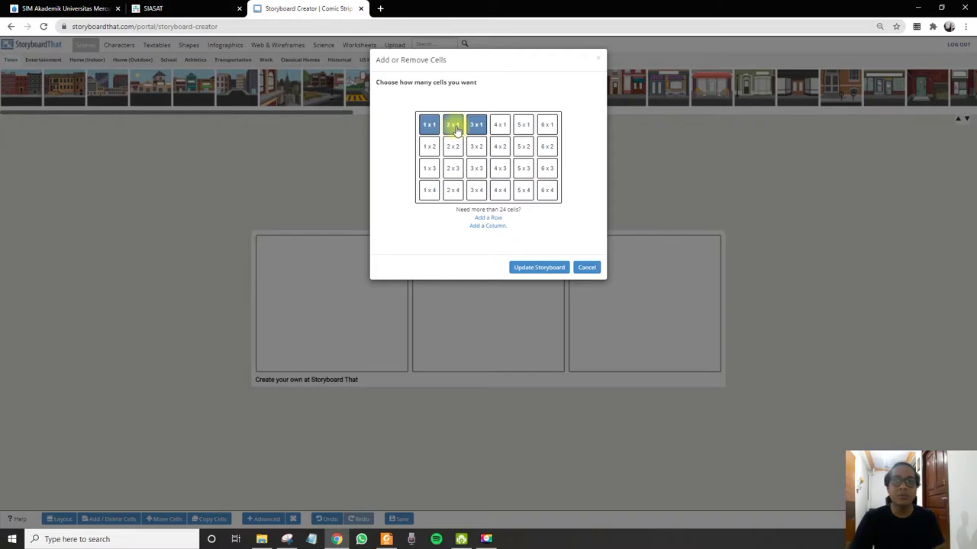
{"action": "left_click", "coordinate": [517, 128]}
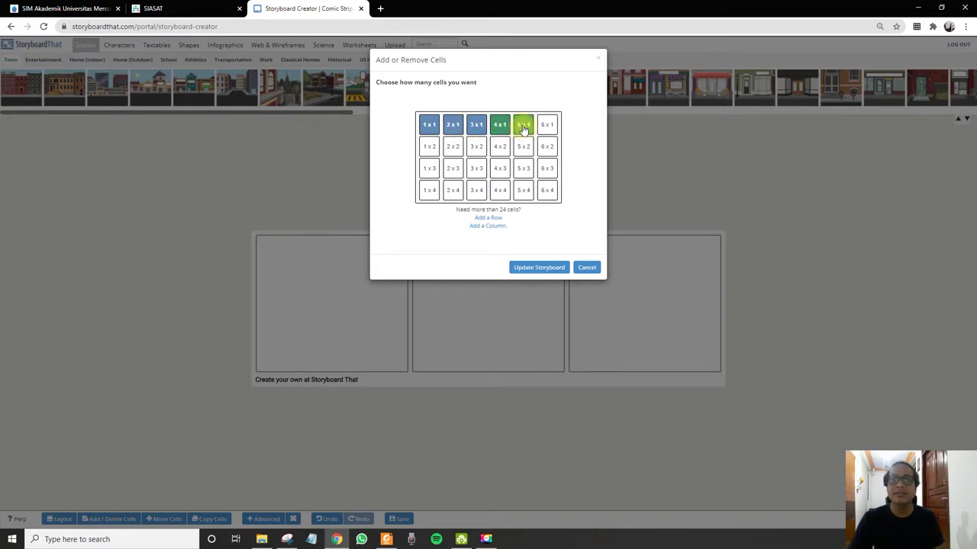
{"action": "left_click", "coordinate": [428, 149]}
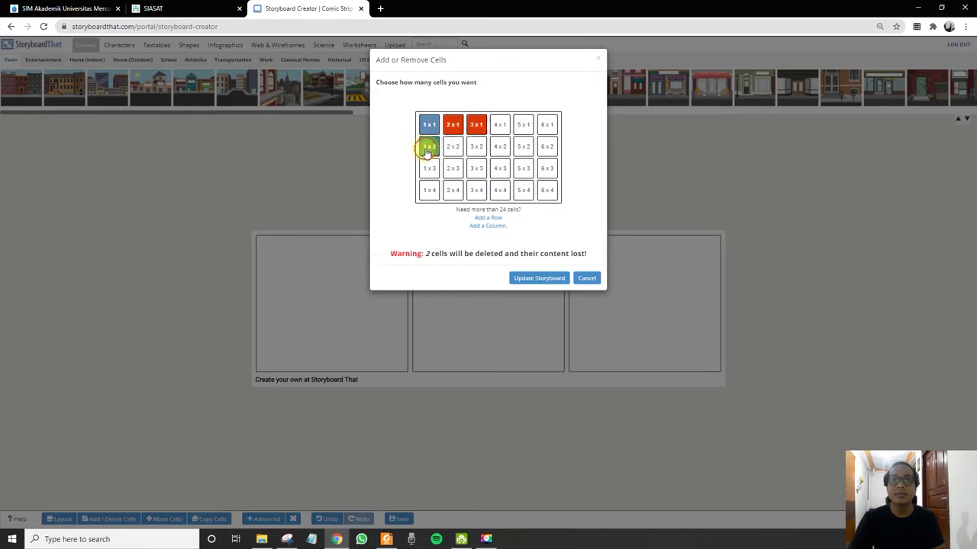
{"action": "left_click", "coordinate": [519, 149]}
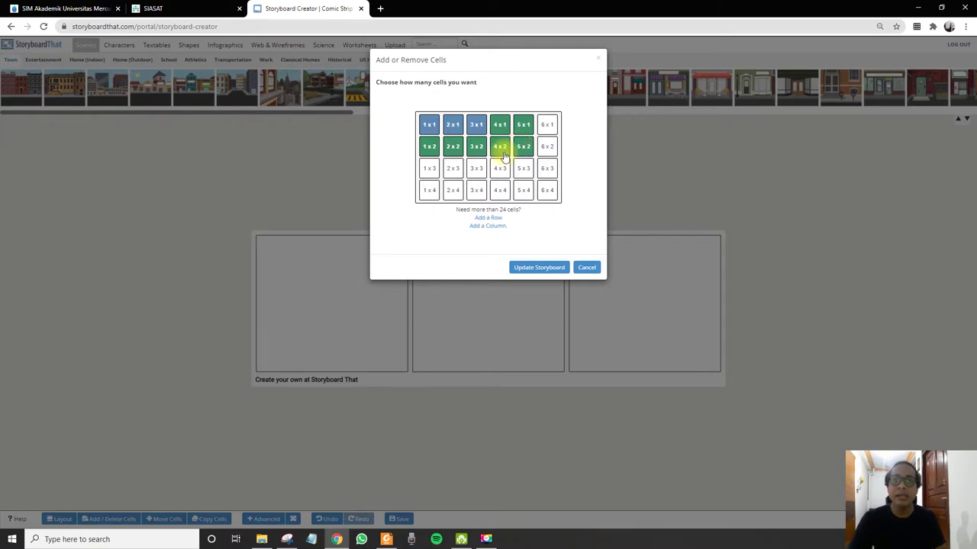
{"action": "left_click", "coordinate": [528, 269]}
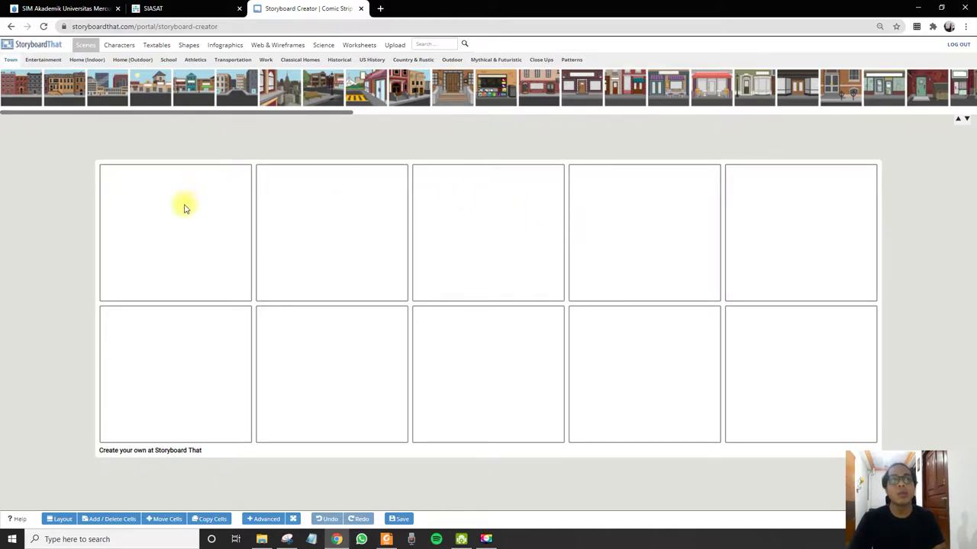
Step: Browse the Entertainment, Home, School, Athletics and Patterns scene backgrounds in the expanded panel
{"action": "left_click", "coordinate": [39, 60]}
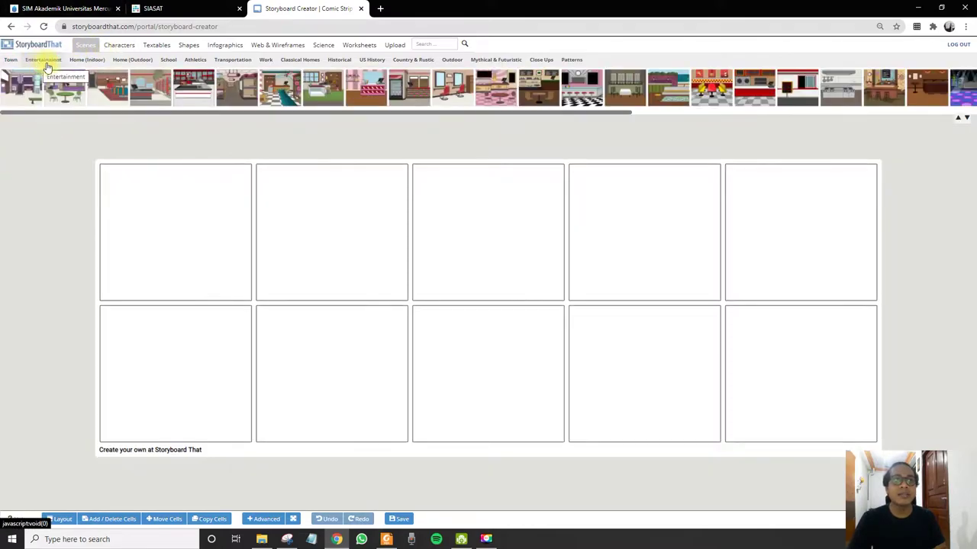
{"action": "left_click", "coordinate": [83, 59]}
{"action": "left_click", "coordinate": [132, 61]}
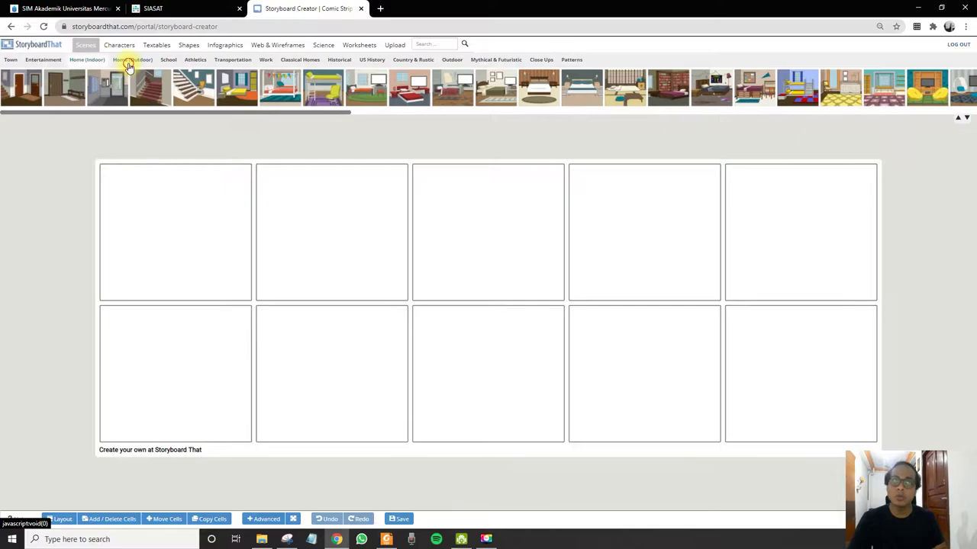
{"action": "left_click", "coordinate": [167, 60]}
{"action": "left_click", "coordinate": [194, 61]}
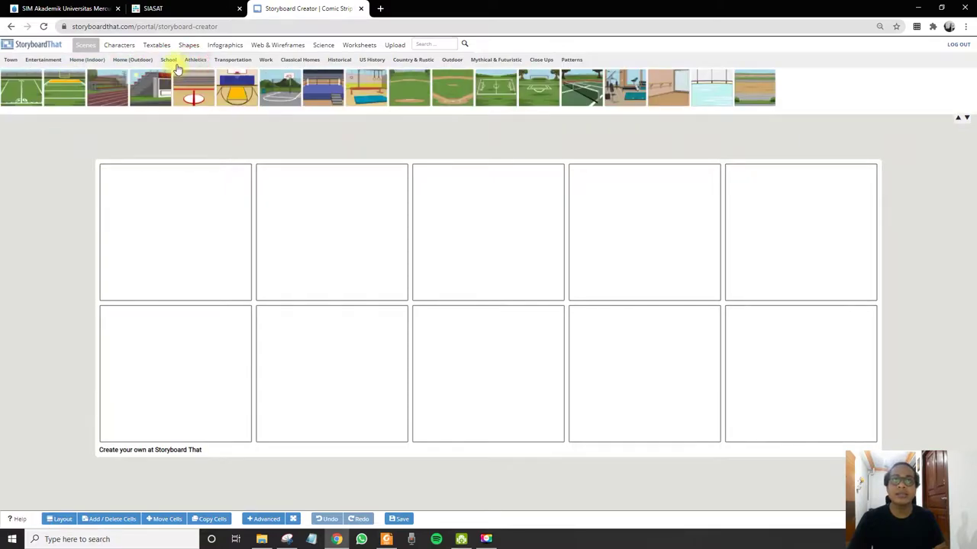
{"action": "left_click", "coordinate": [568, 61]}
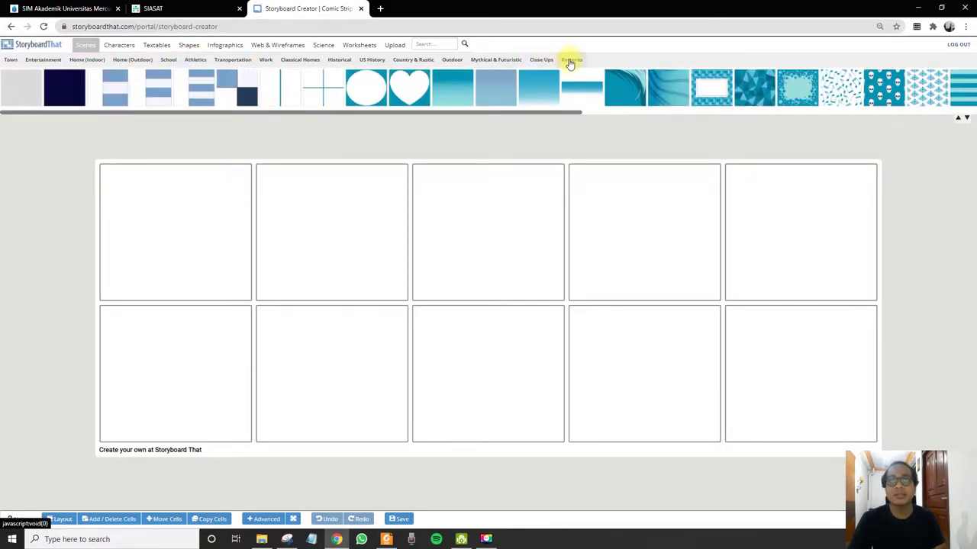
{"action": "left_click", "coordinate": [135, 61]}
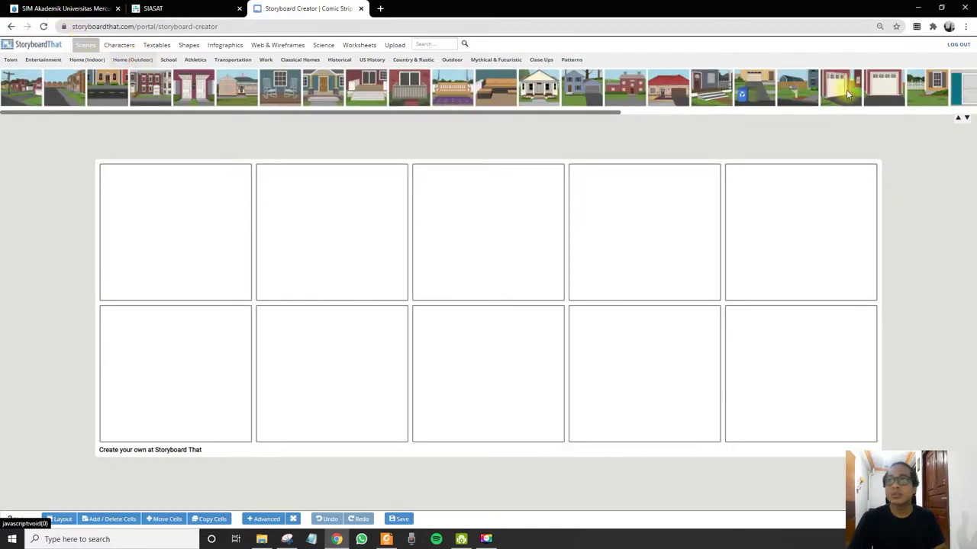
{"action": "left_click", "coordinate": [965, 117]}
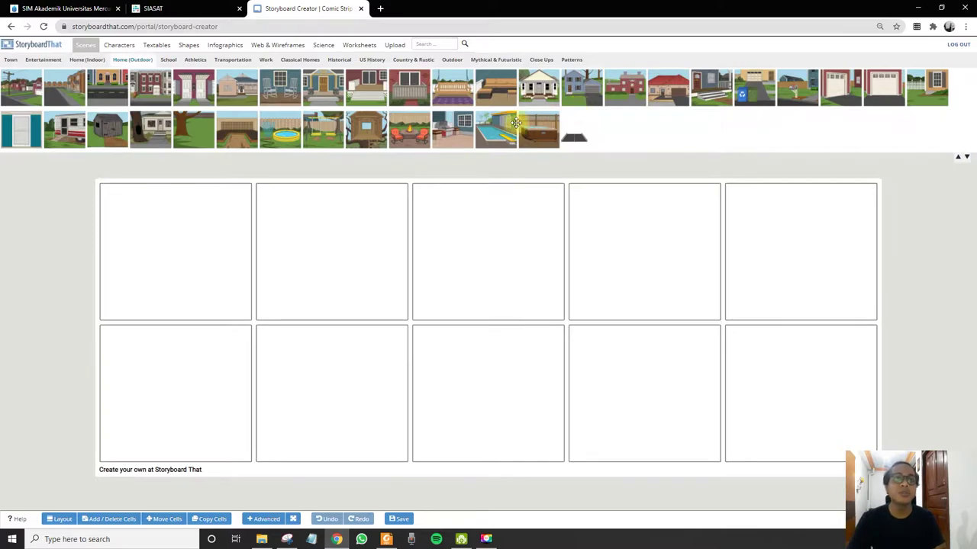
Step: Look through the available characters in the Characters library
{"action": "left_click", "coordinate": [118, 47]}
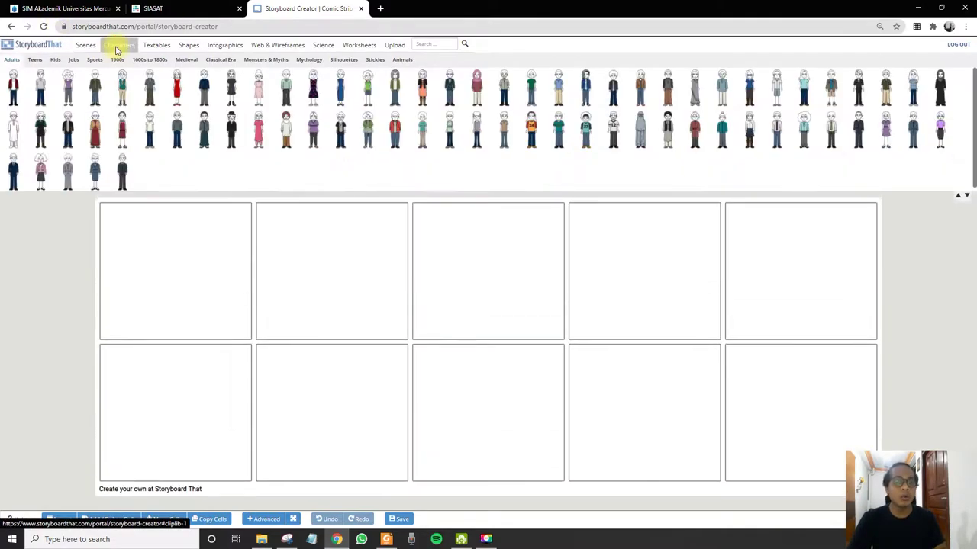
{"action": "scroll", "coordinate": [621, 124], "scroll_direction": "down", "scroll_amount": 5}
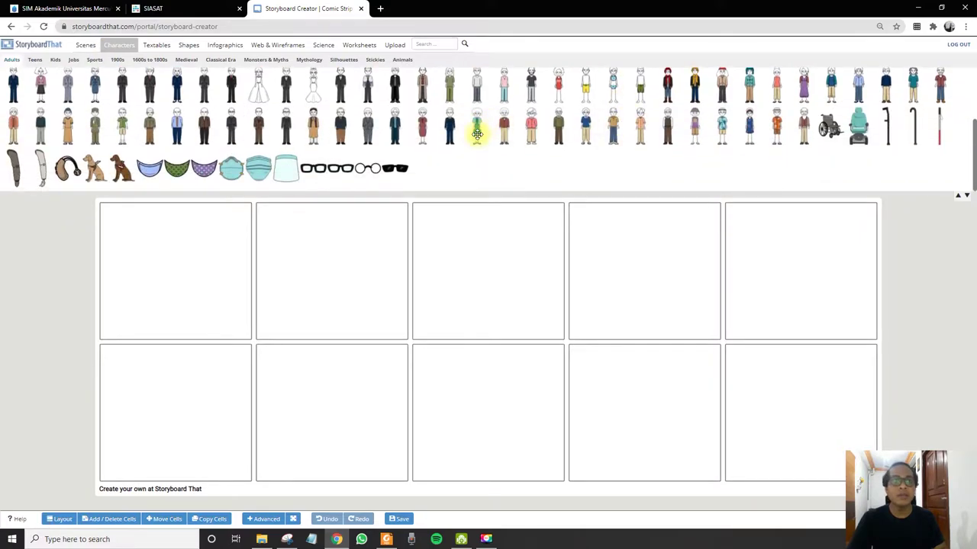
{"action": "scroll", "coordinate": [465, 131], "scroll_direction": "up", "scroll_amount": 3}
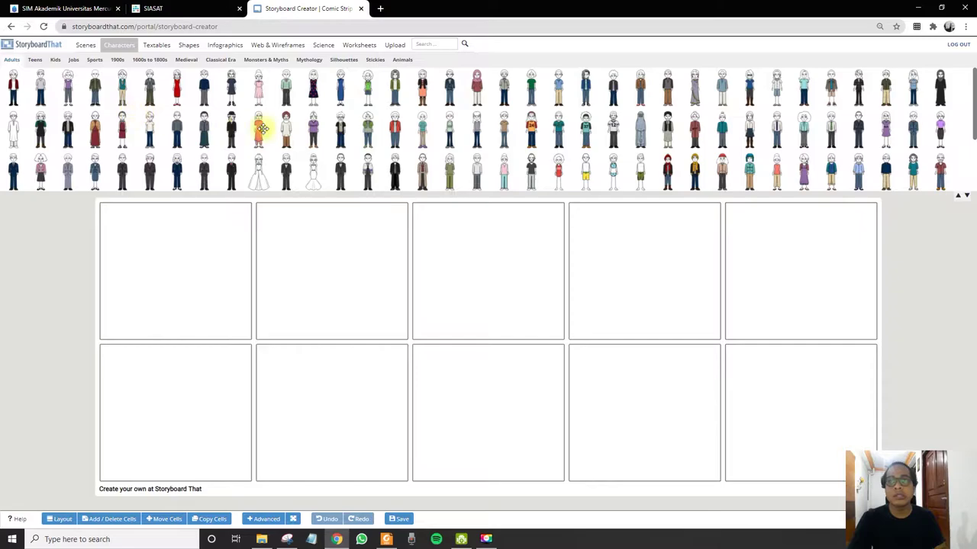
{"action": "scroll", "coordinate": [275, 130], "scroll_direction": "down", "scroll_amount": 3}
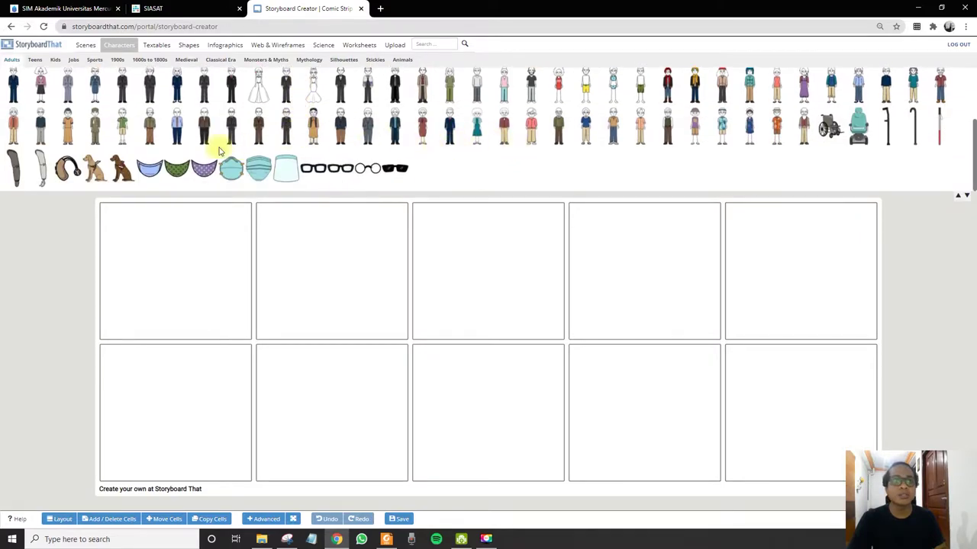
{"action": "scroll", "coordinate": [158, 152], "scroll_direction": "up", "scroll_amount": 2}
{"action": "scroll", "coordinate": [158, 157], "scroll_direction": "down", "scroll_amount": 2}
{"action": "scroll", "coordinate": [158, 157], "scroll_direction": "up", "scroll_amount": 2}
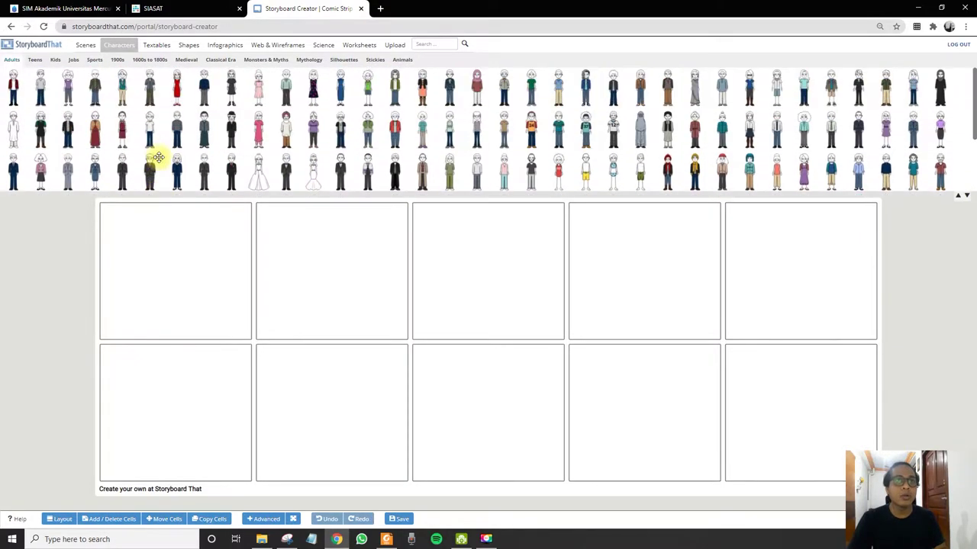
Step: Browse speech bubbles, 3D shapes, symbols, infographic, wireframe, hand and emoji icons
{"action": "left_click", "coordinate": [156, 46]}
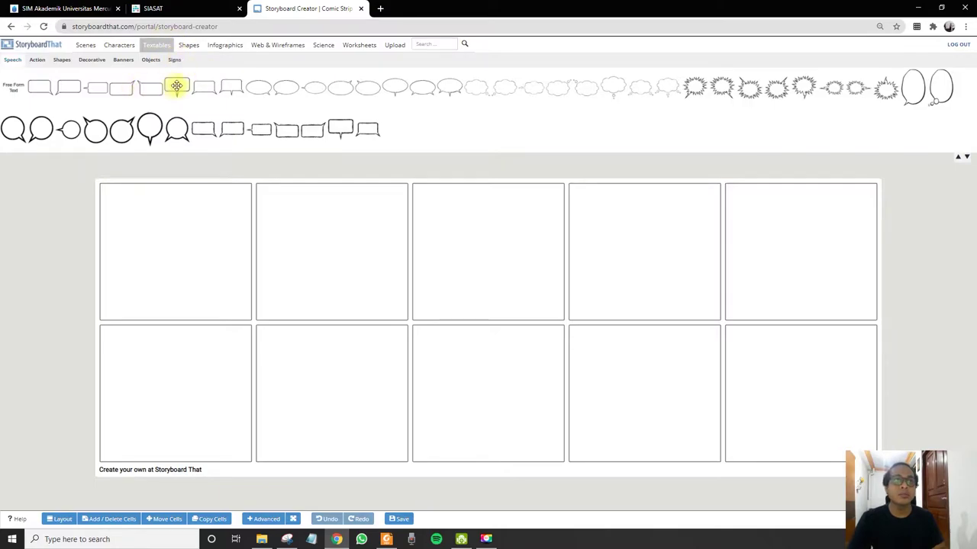
{"action": "left_click", "coordinate": [188, 44]}
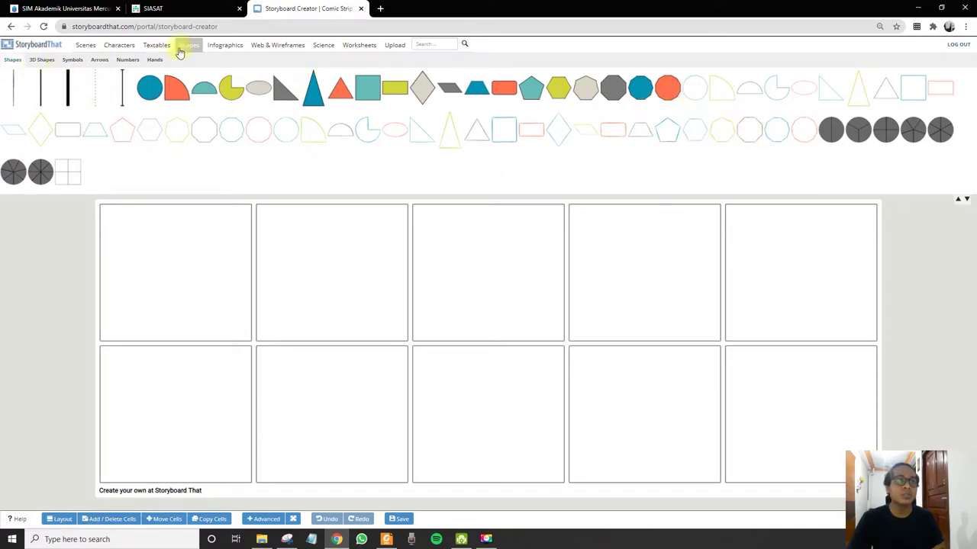
{"action": "left_click", "coordinate": [46, 61]}
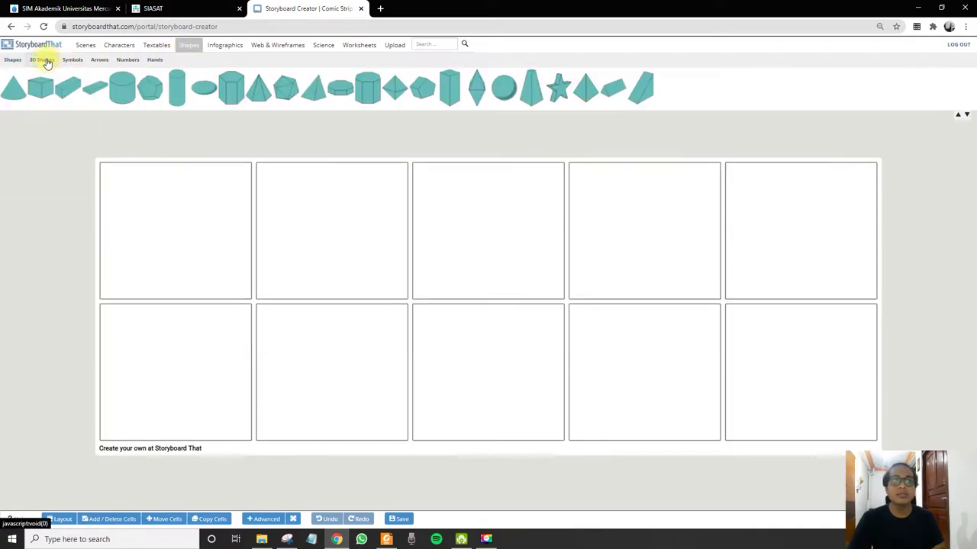
{"action": "left_click", "coordinate": [72, 59]}
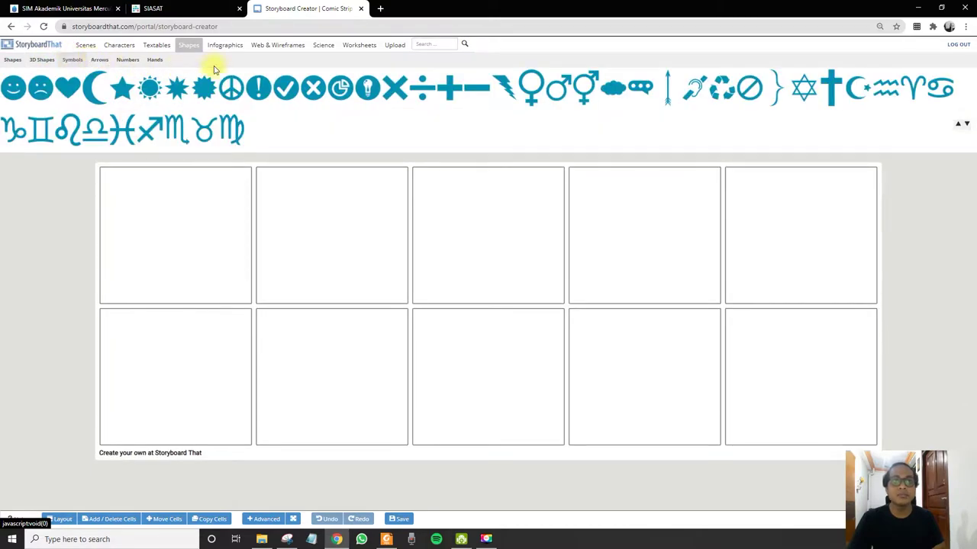
{"action": "left_click", "coordinate": [228, 44]}
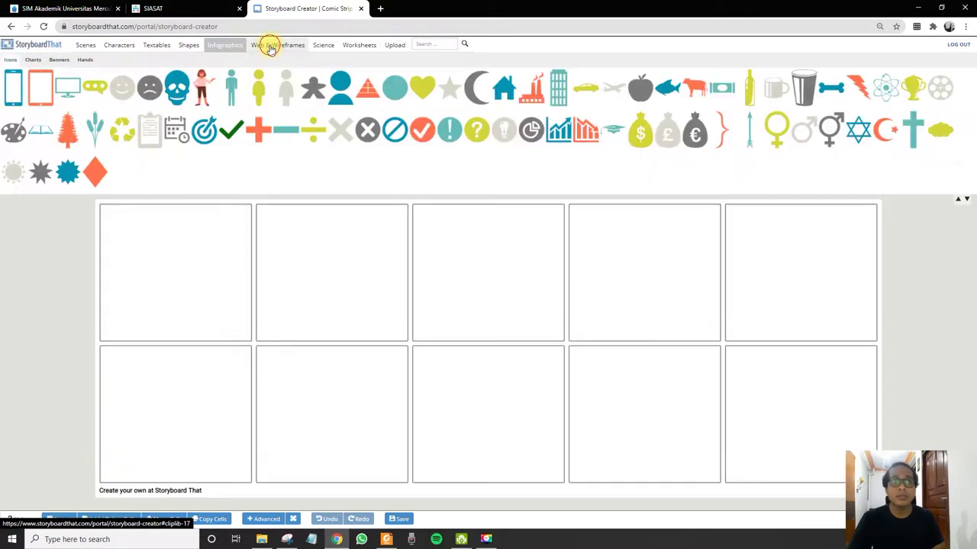
{"action": "left_click", "coordinate": [271, 46]}
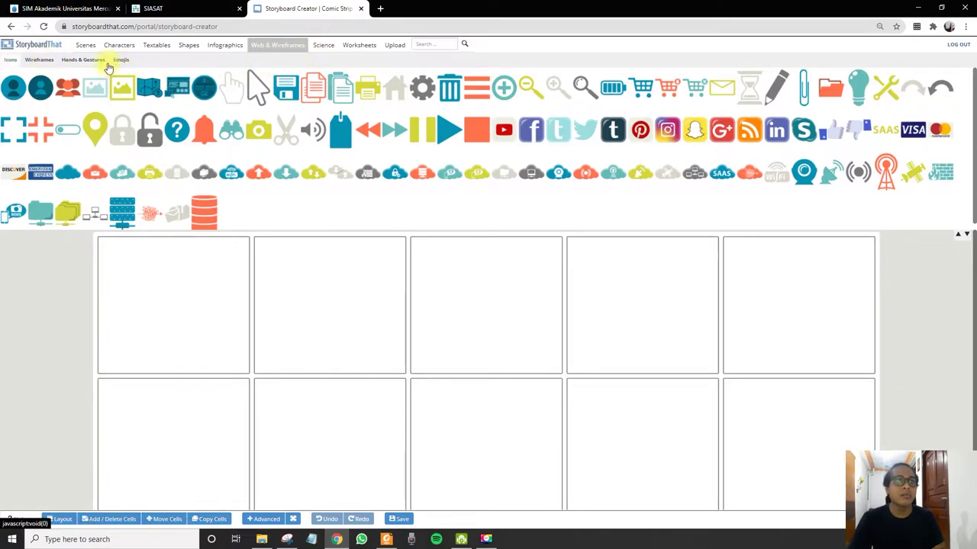
{"action": "left_click", "coordinate": [83, 60]}
{"action": "left_click", "coordinate": [120, 60]}
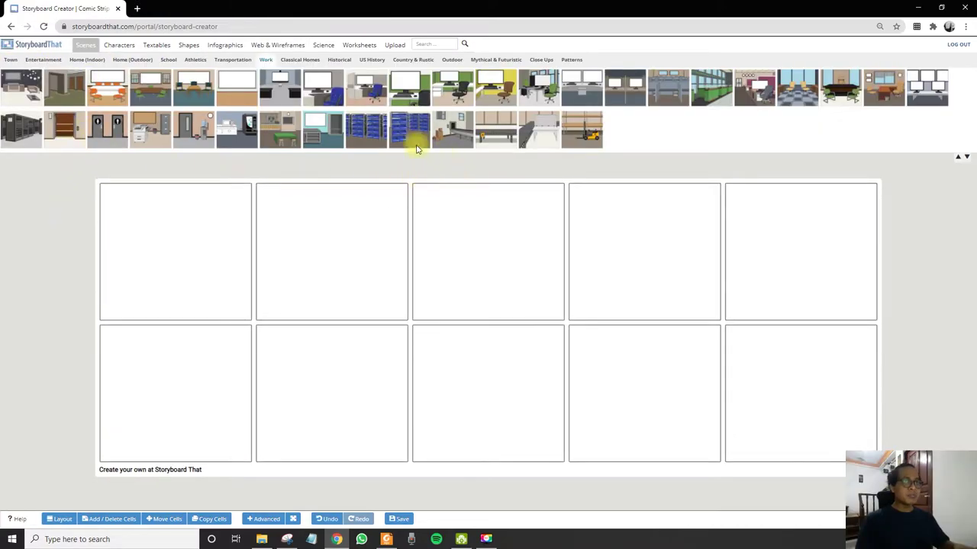
Step: Place the Entertainment library scene with bookshelves and an armchair into the first cell
{"action": "left_click", "coordinate": [11, 59]}
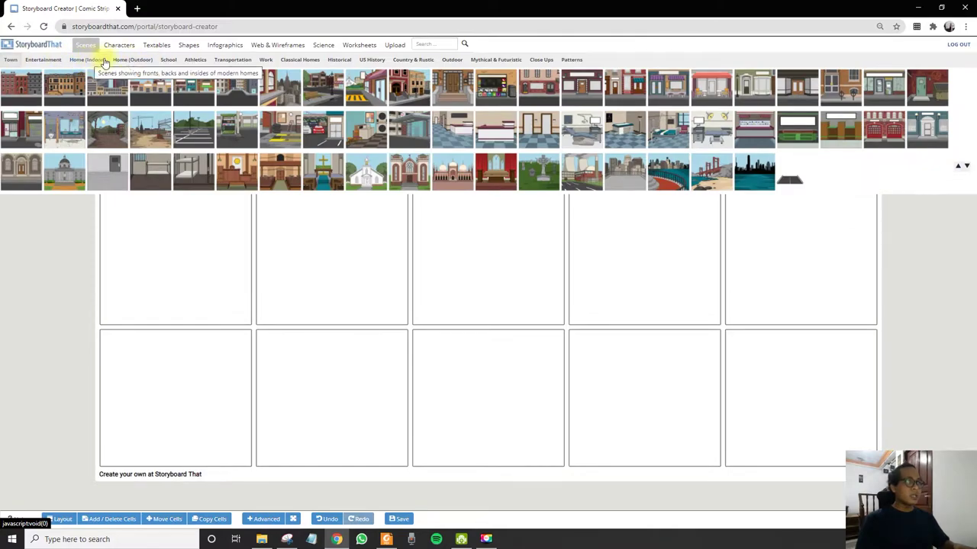
{"action": "left_click", "coordinate": [41, 60]}
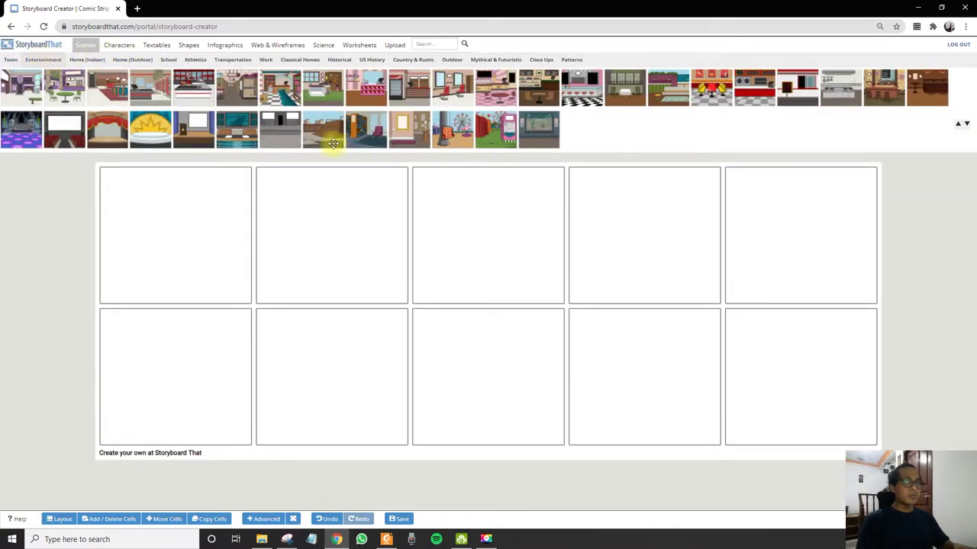
{"action": "left_click_drag", "start_coordinate": [362, 128], "coordinate": [193, 241]}
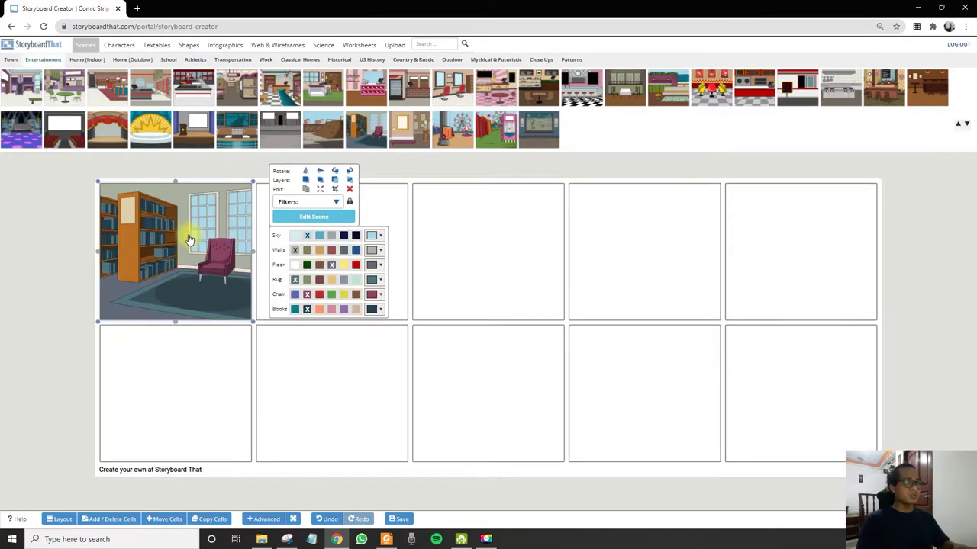
{"action": "left_click", "coordinate": [50, 284]}
{"action": "left_click", "coordinate": [176, 251]}
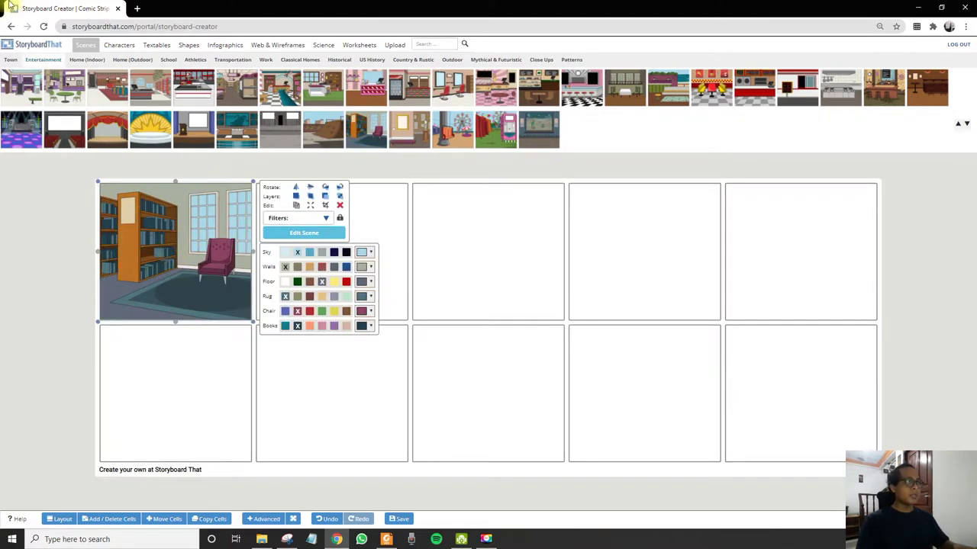
Step: Add the dark-dressed girl to the first cell and bring up her pose editor
{"action": "left_click", "coordinate": [119, 44]}
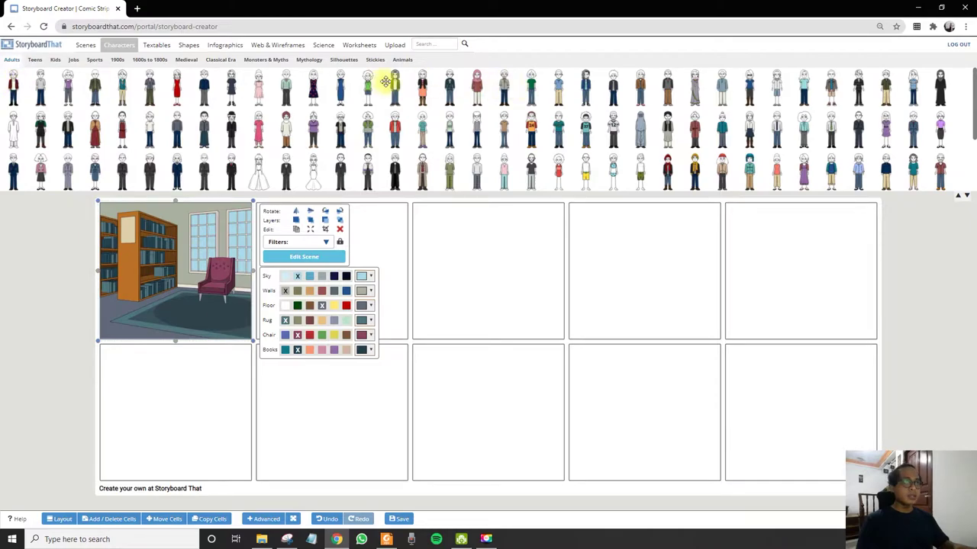
{"action": "left_click_drag", "start_coordinate": [313, 86], "coordinate": [161, 286]}
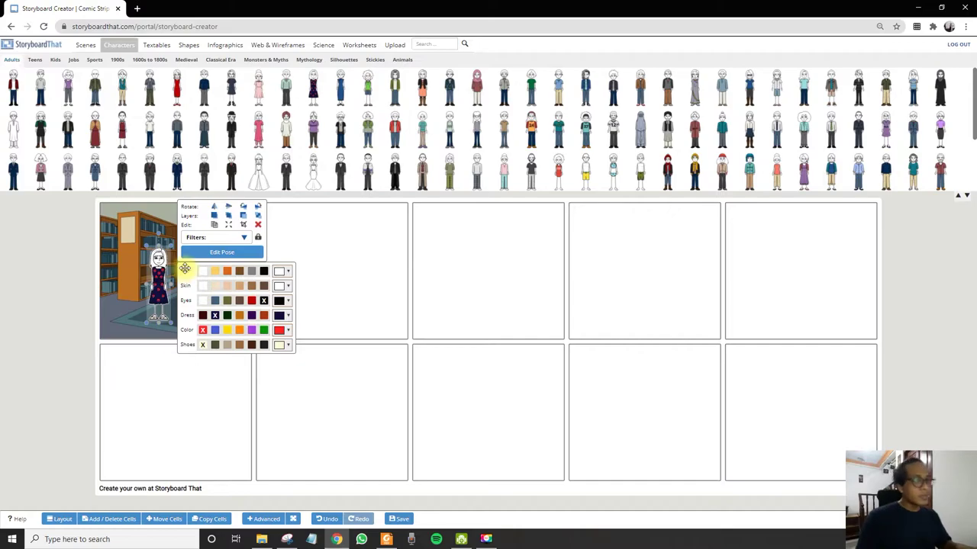
{"action": "left_click", "coordinate": [184, 257]}
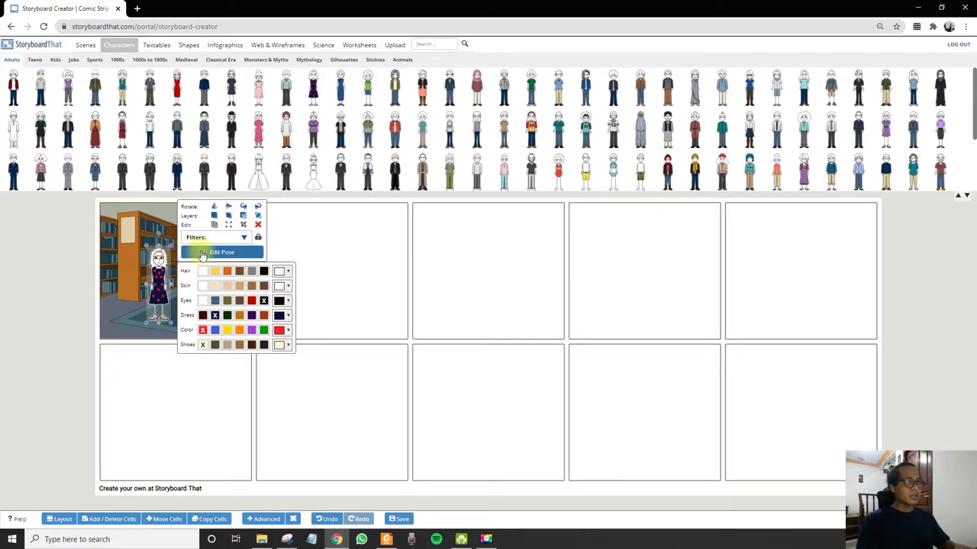
{"action": "left_click", "coordinate": [220, 253]}
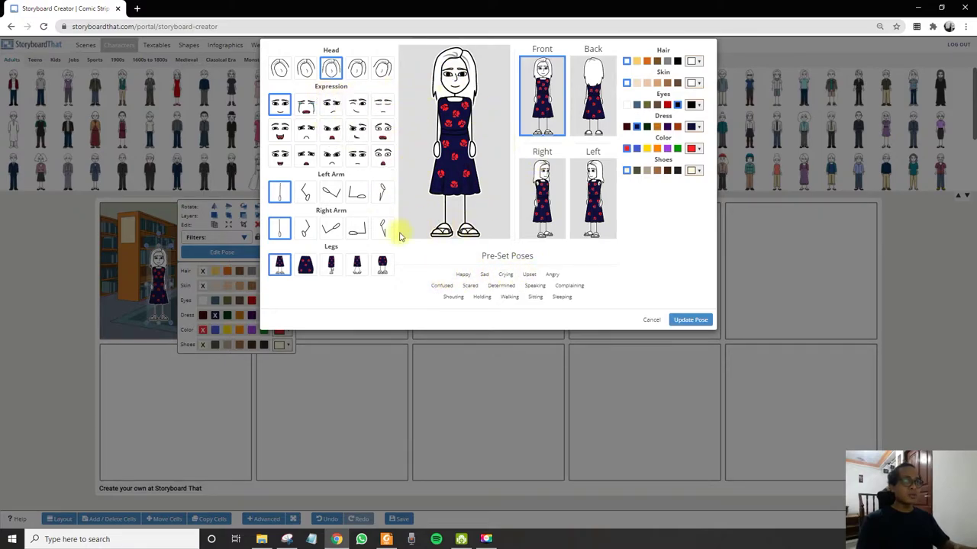
Step: Pose the girl Happy, facing left, Speaking, with her left hand raised to her face
{"action": "left_click", "coordinate": [463, 274]}
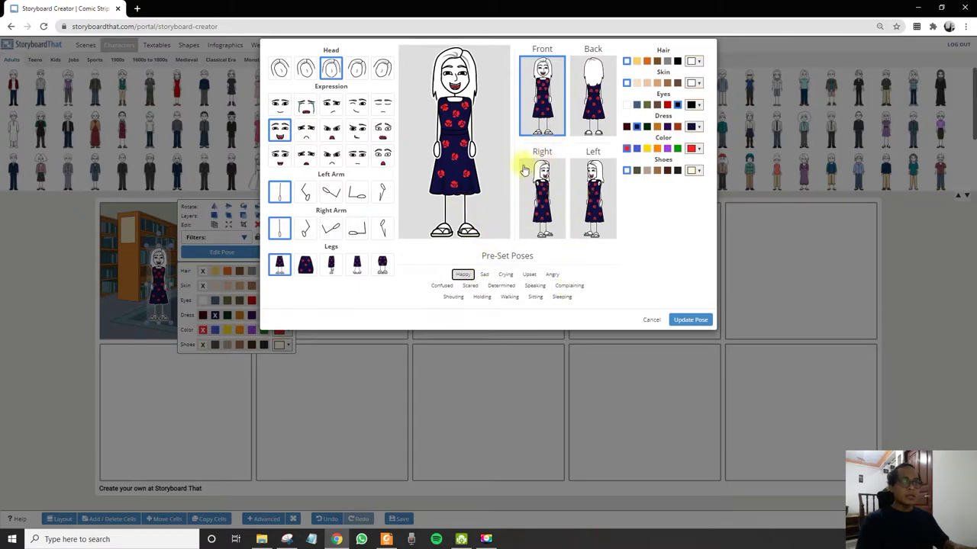
{"action": "left_click", "coordinate": [585, 185]}
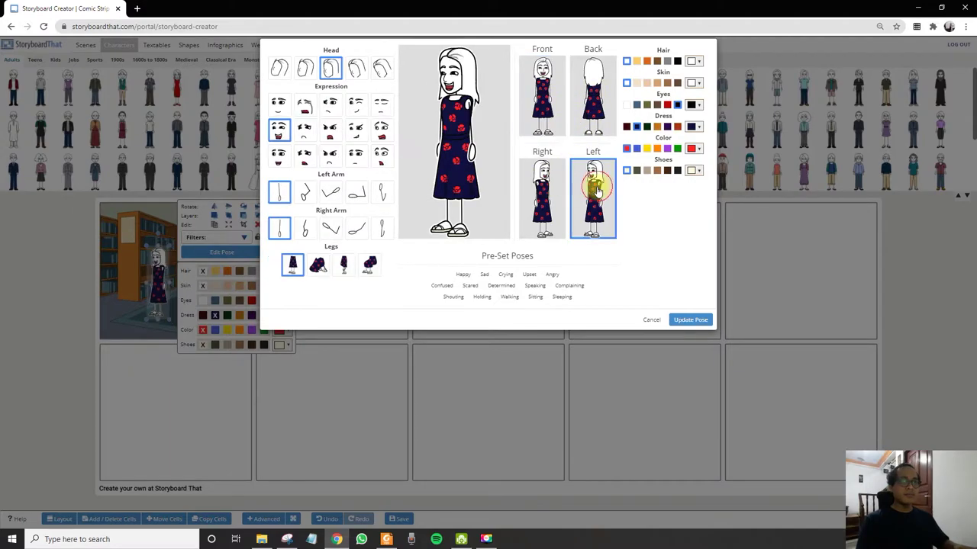
{"action": "left_click", "coordinate": [536, 286]}
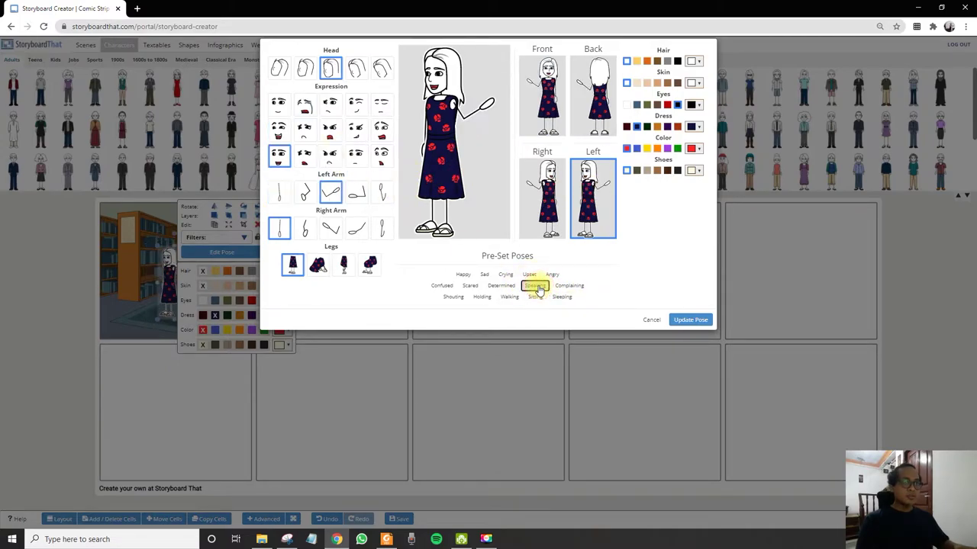
{"action": "left_click", "coordinate": [381, 192]}
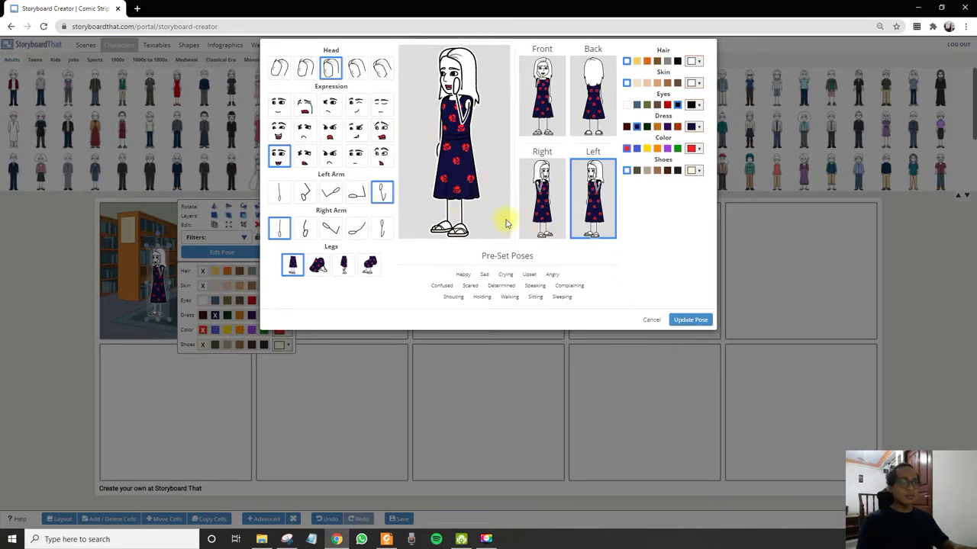
{"action": "left_click", "coordinate": [690, 320]}
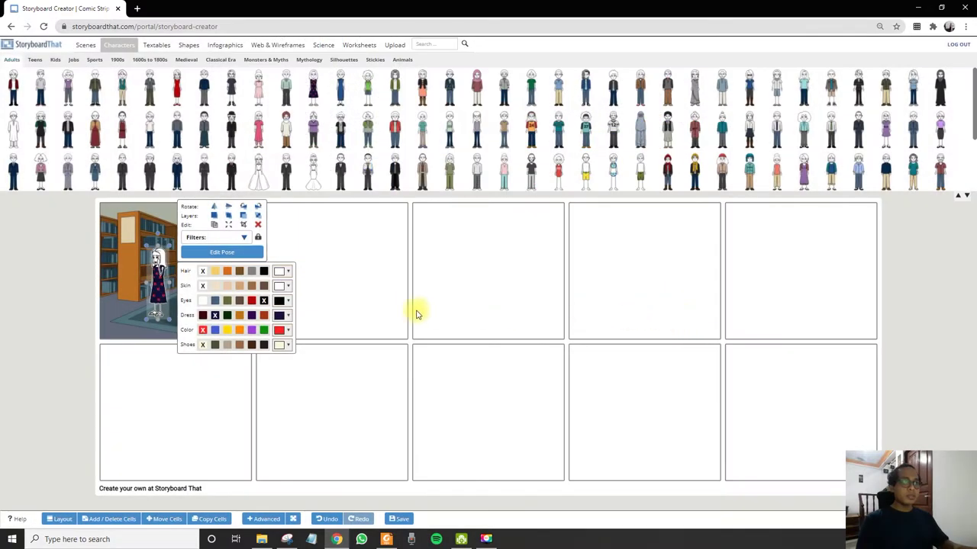
Step: Move the girl rightward across the first cell toward the armchair
{"action": "left_click", "coordinate": [297, 251]}
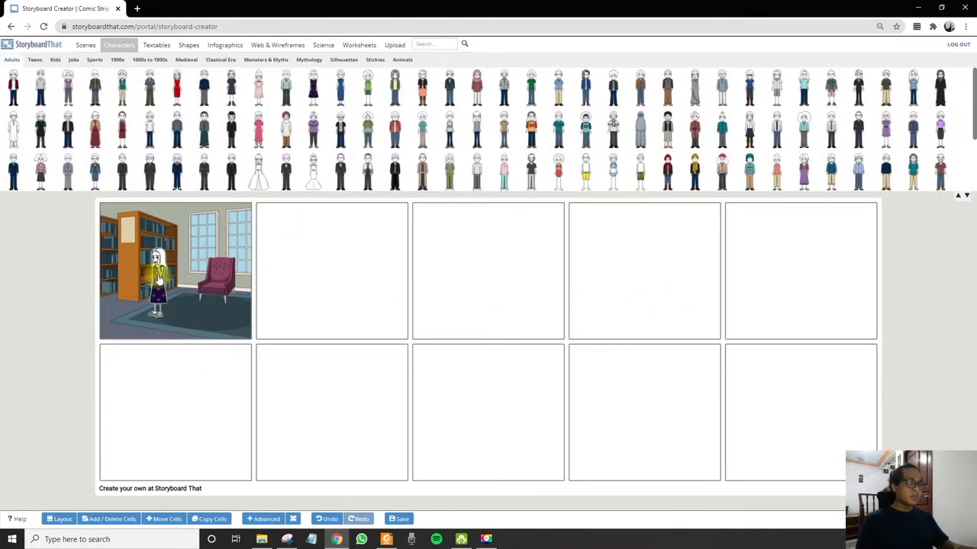
{"action": "left_click", "coordinate": [159, 280]}
{"action": "left_click_drag", "start_coordinate": [159, 281], "coordinate": [140, 274]}
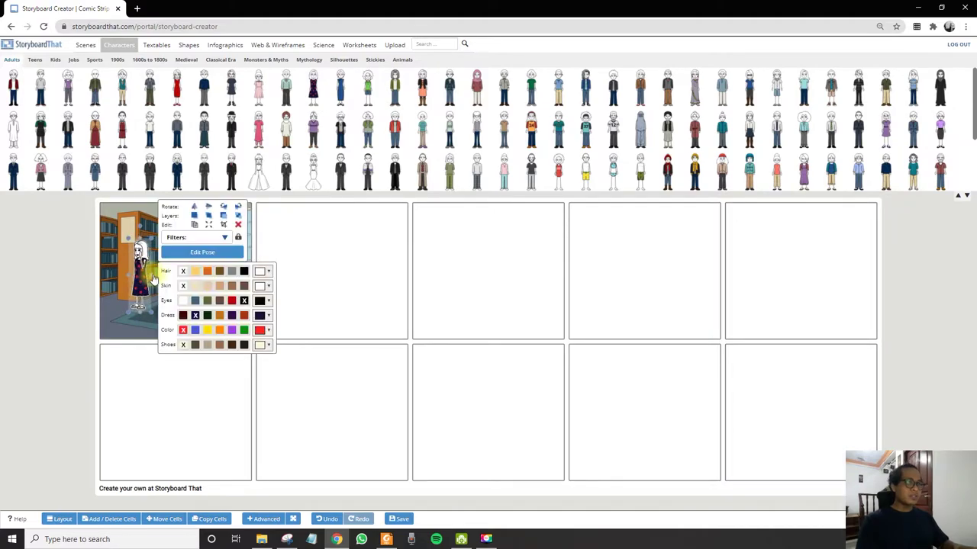
{"action": "left_click", "coordinate": [53, 289]}
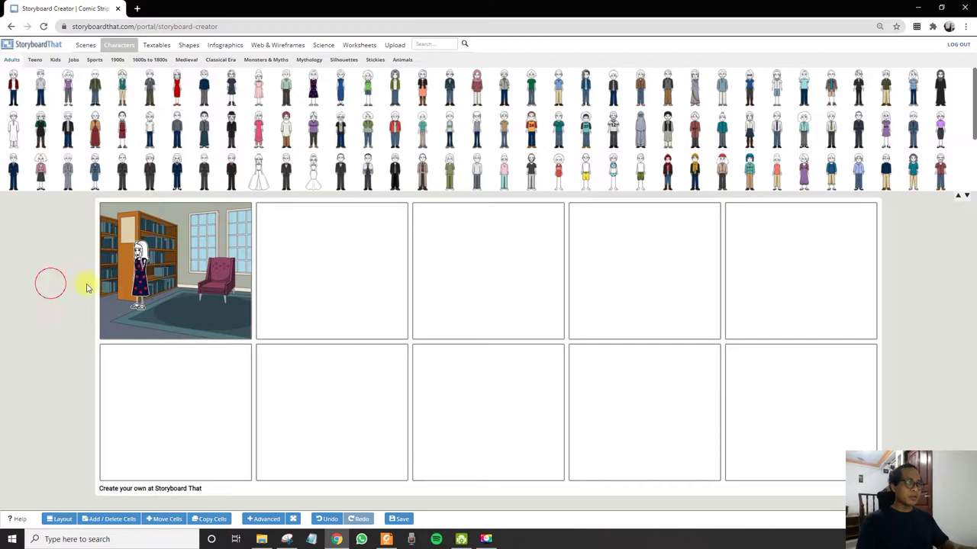
{"action": "left_click", "coordinate": [132, 282]}
{"action": "left_click_drag", "start_coordinate": [131, 282], "coordinate": [174, 276]}
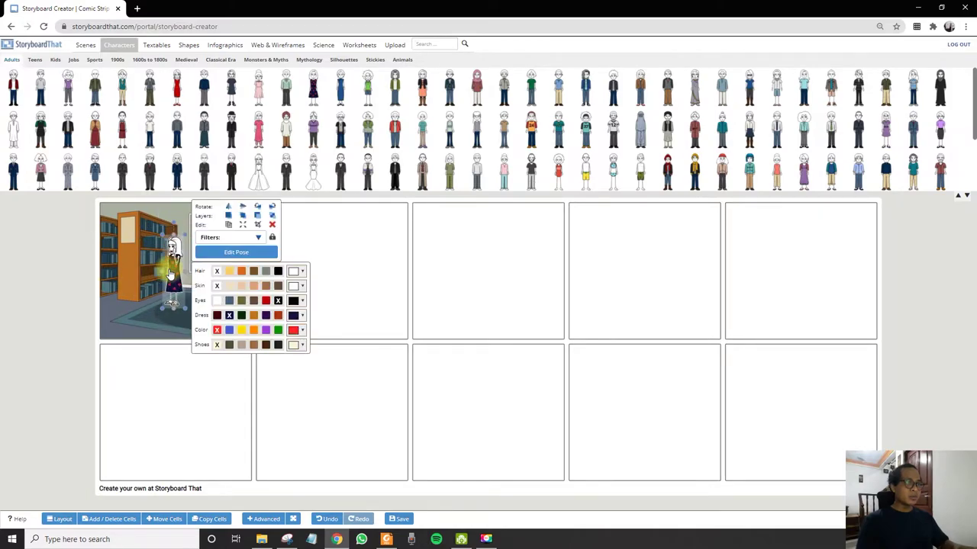
Step: Give her a sitting legs pose and settle her onto the armchair seat
{"action": "left_click", "coordinate": [235, 253]}
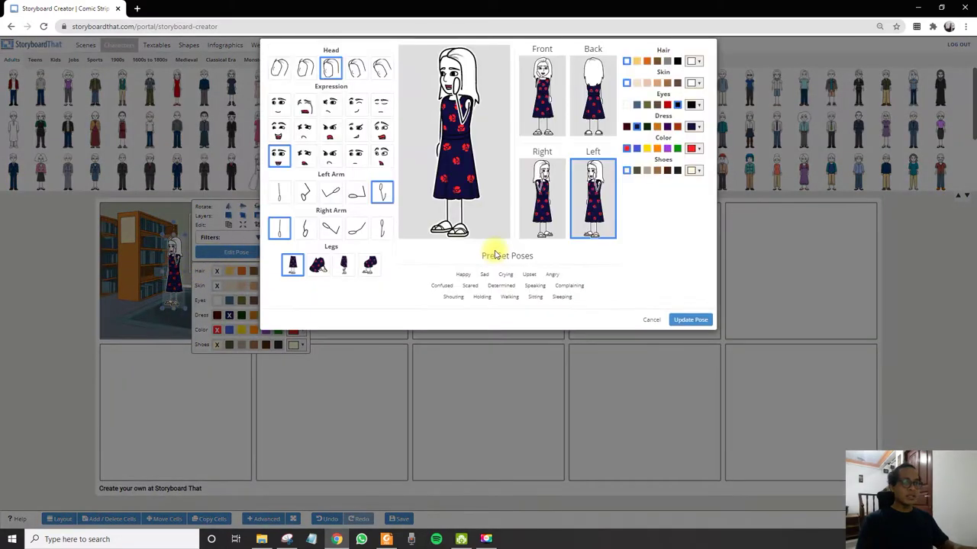
{"action": "left_click", "coordinate": [373, 265]}
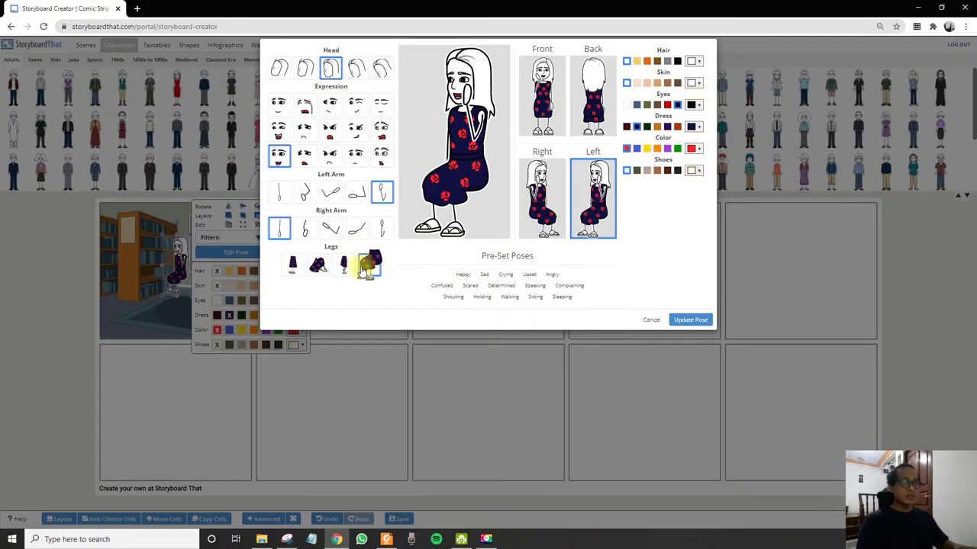
{"action": "left_click", "coordinate": [690, 320]}
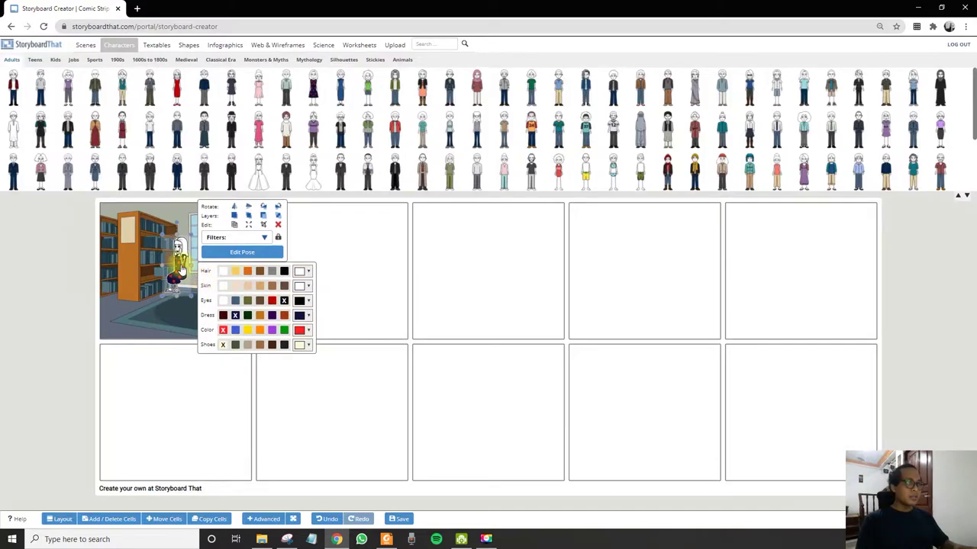
{"action": "left_click_drag", "start_coordinate": [181, 270], "coordinate": [216, 267]}
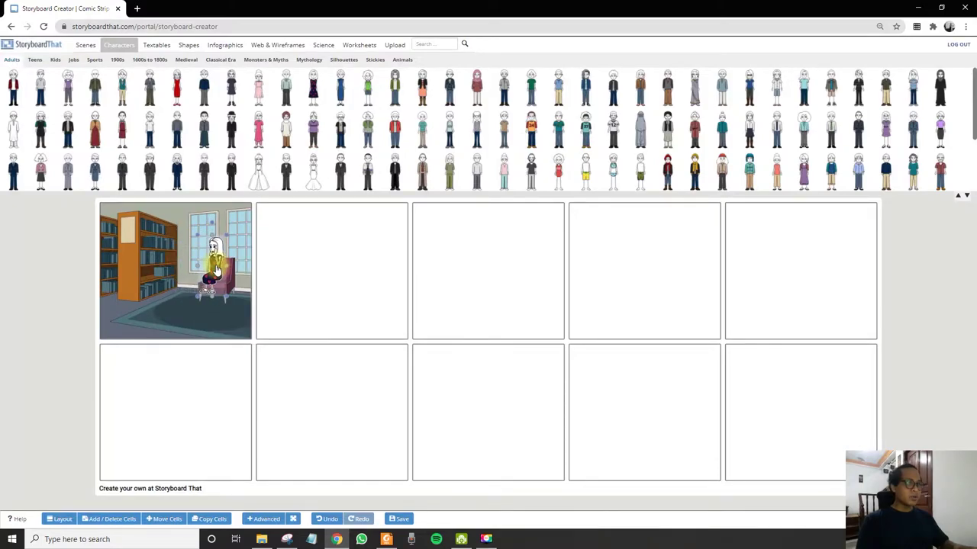
{"action": "left_click", "coordinate": [39, 288]}
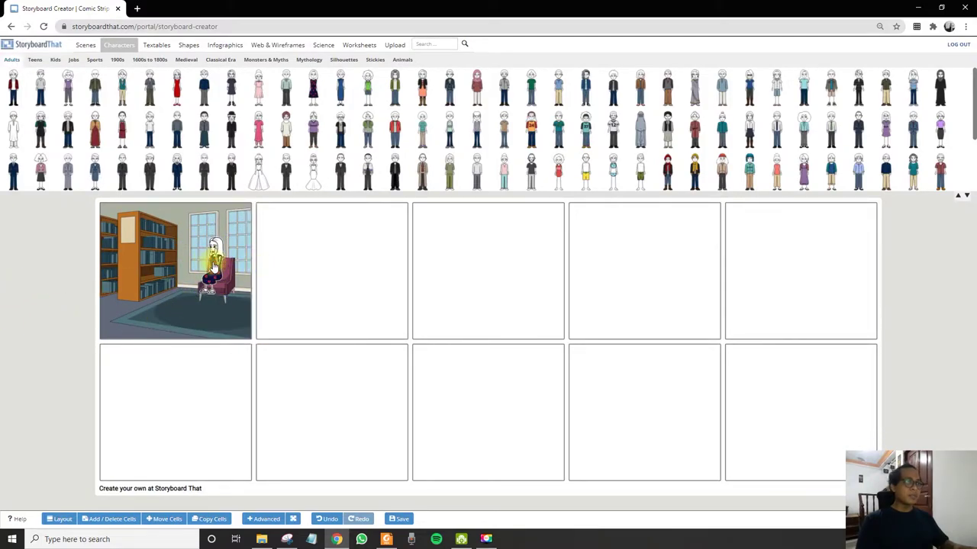
{"action": "left_click", "coordinate": [202, 307]}
{"action": "left_click", "coordinate": [197, 299]}
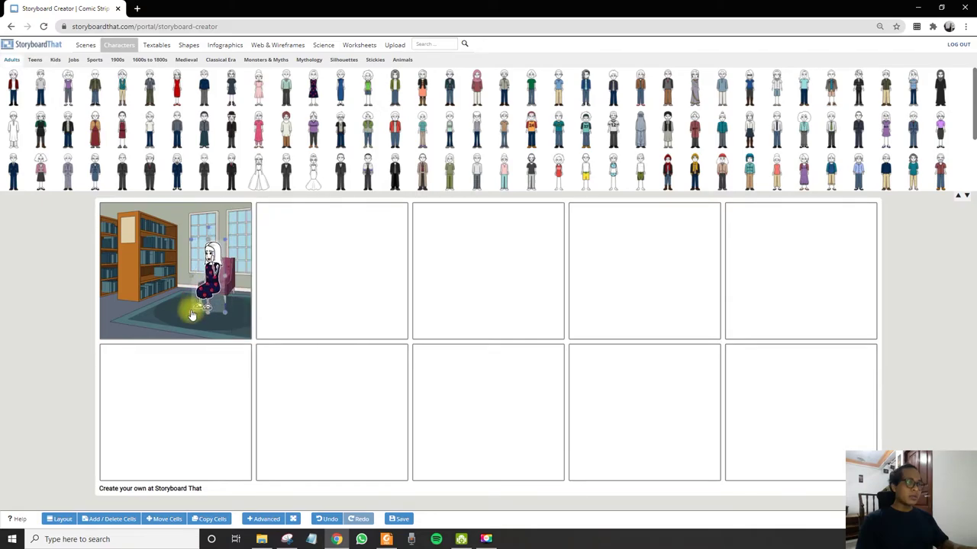
{"action": "left_click_drag", "start_coordinate": [209, 287], "coordinate": [217, 279]}
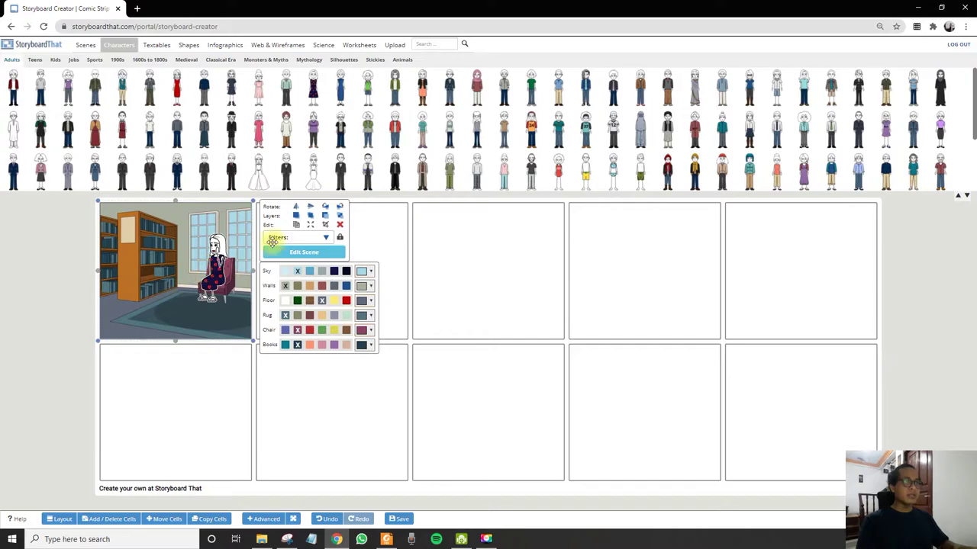
Step: Add an oval "Hello?" speech bubble above the seated girl in the first cell
{"action": "left_click", "coordinate": [154, 46]}
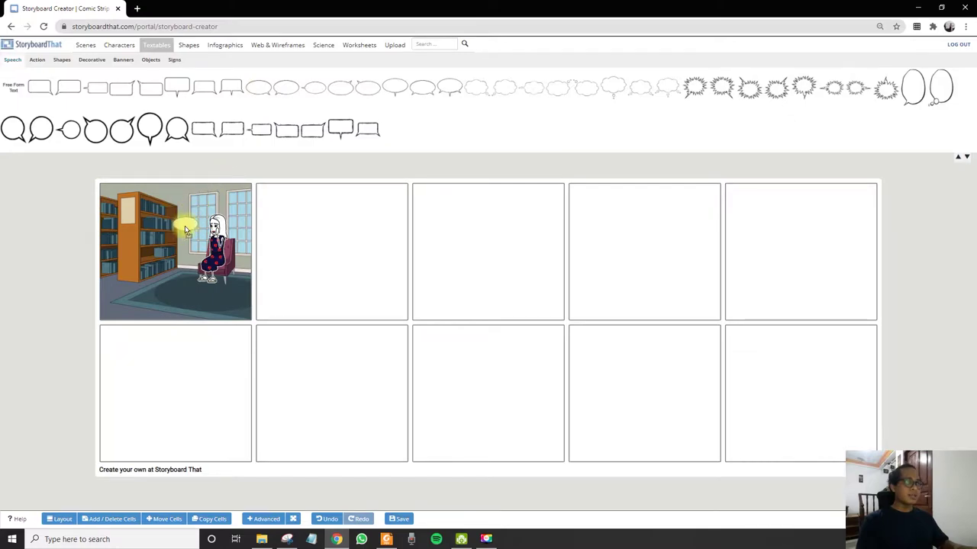
{"action": "left_click_drag", "start_coordinate": [185, 226], "coordinate": [171, 193]}
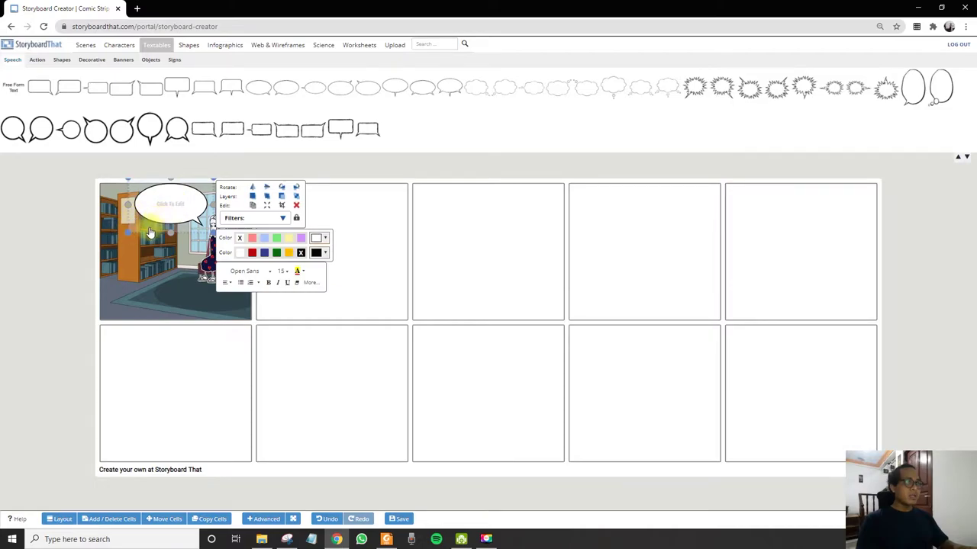
{"action": "left_click_drag", "start_coordinate": [151, 228], "coordinate": [153, 237]}
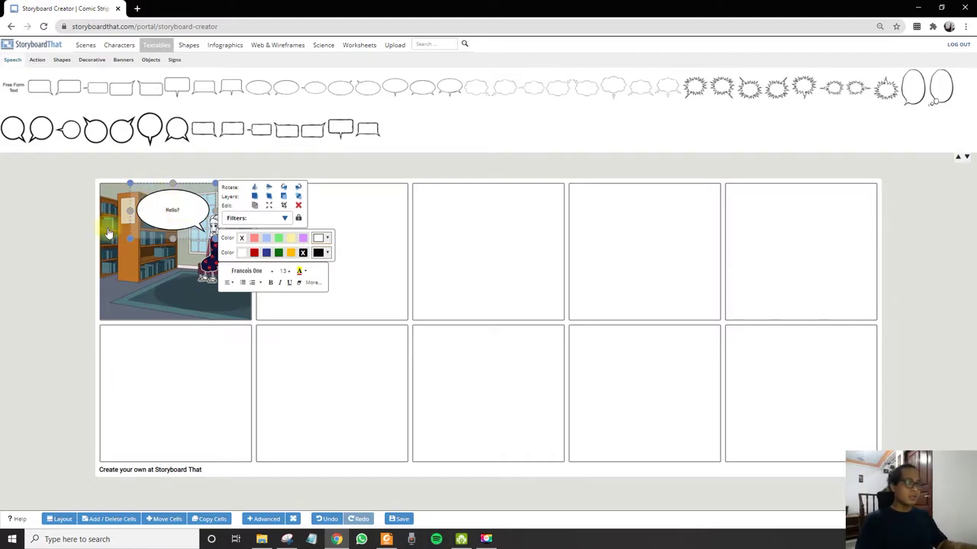
{"action": "left_click", "coordinate": [84, 256]}
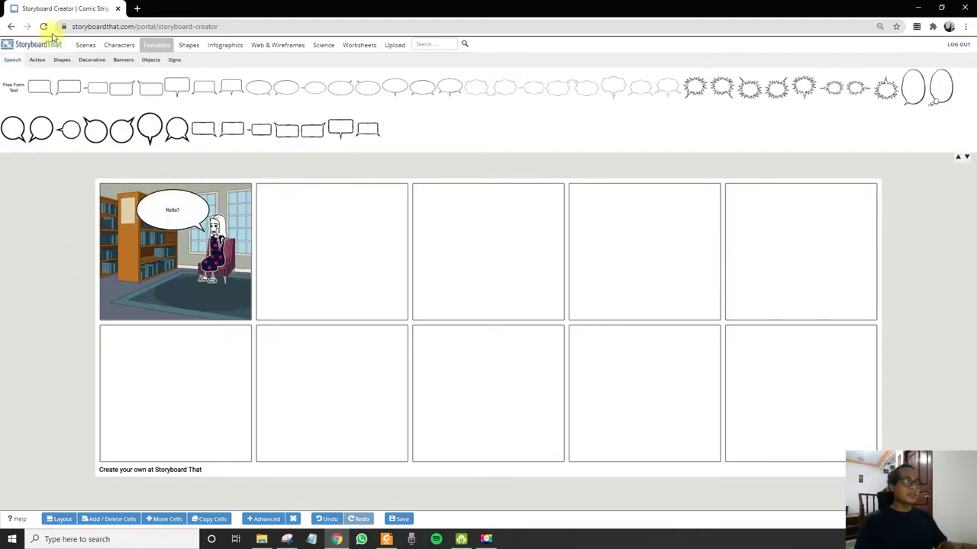
{"action": "left_click", "coordinate": [84, 44]}
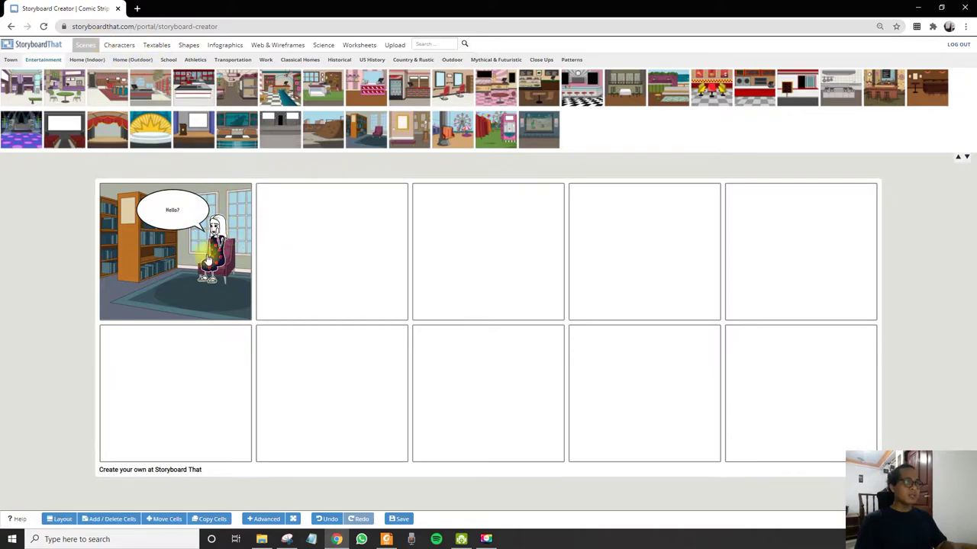
Step: Browse the Transportation, Country & Rustic, Work and School scene categories in the expanded library
{"action": "left_click", "coordinate": [214, 61]}
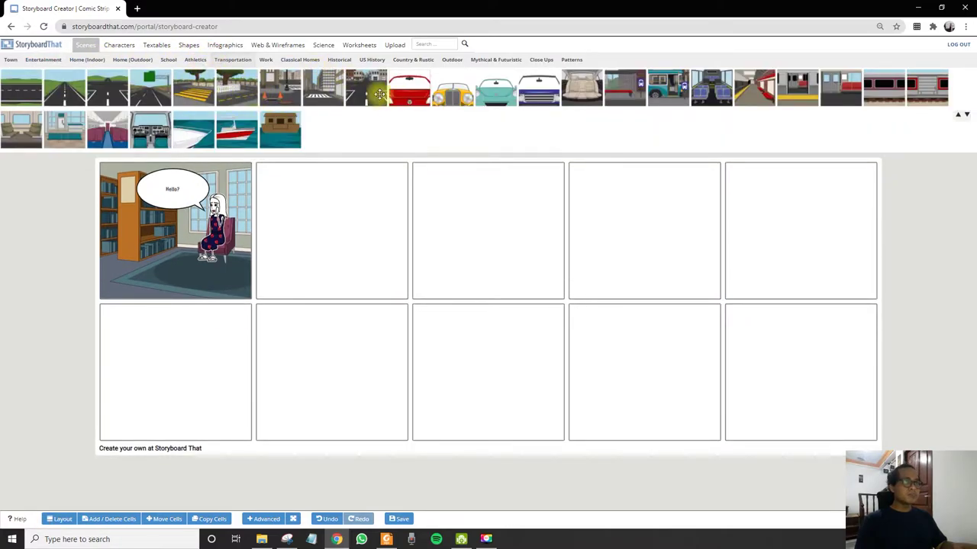
{"action": "left_click", "coordinate": [408, 60]}
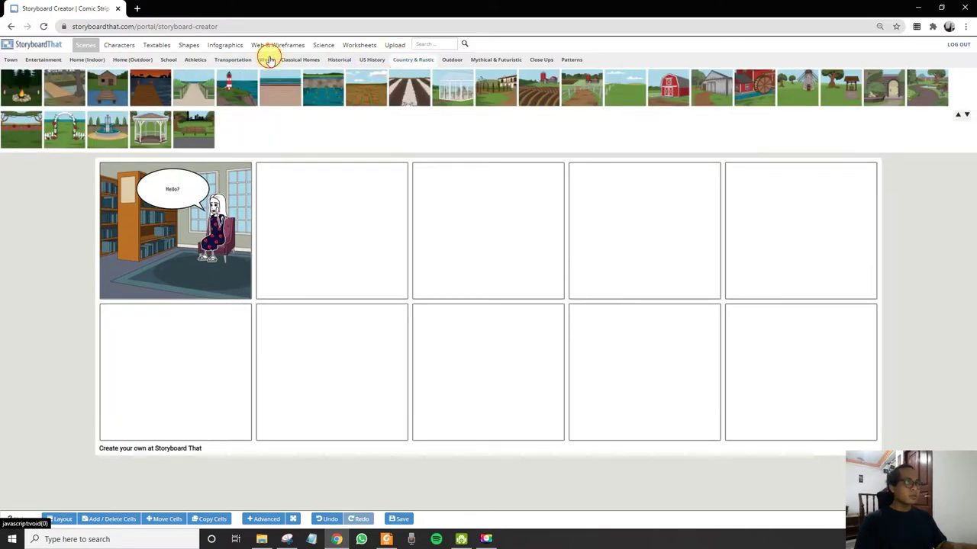
{"action": "left_click", "coordinate": [269, 60]}
{"action": "left_click", "coordinate": [233, 60]}
{"action": "left_click", "coordinate": [268, 60]}
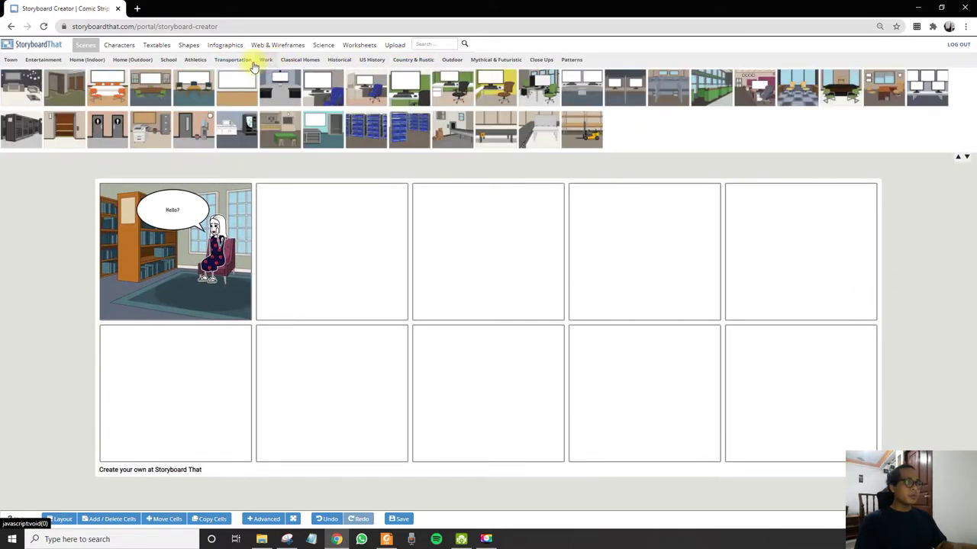
{"action": "left_click", "coordinate": [232, 61]}
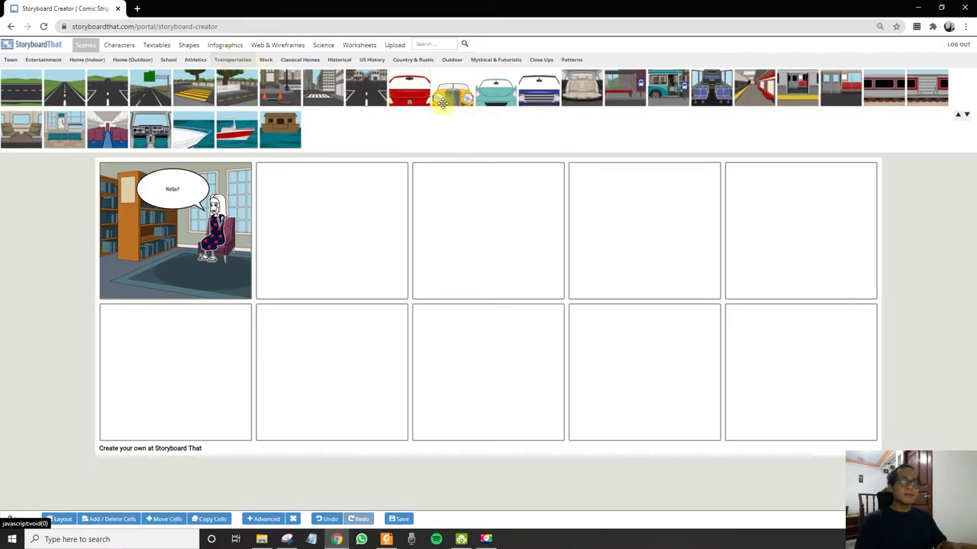
{"action": "left_click", "coordinate": [966, 116]}
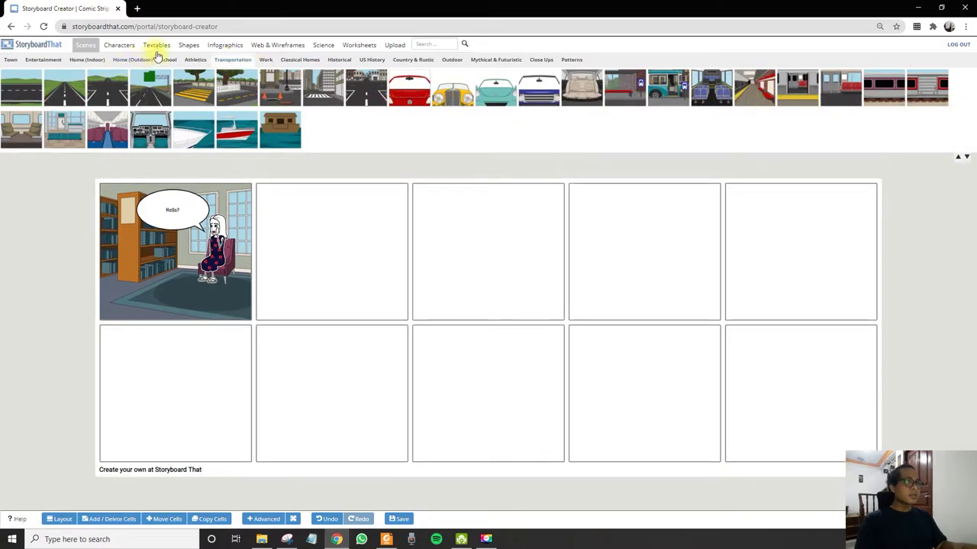
{"action": "left_click", "coordinate": [168, 60]}
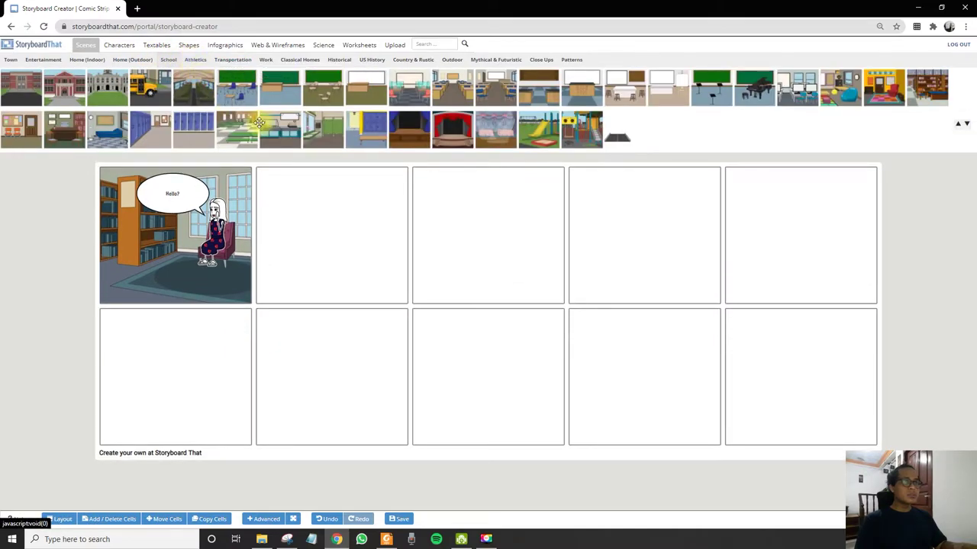
Step: Open the Athletics scenes and drop the gym scene with machines and a treadmill into cell 2
{"action": "left_click", "coordinate": [493, 63]}
{"action": "left_click", "coordinate": [452, 60]}
{"action": "left_click", "coordinate": [412, 59]}
{"action": "left_click", "coordinate": [339, 60]}
{"action": "left_click", "coordinate": [290, 60]}
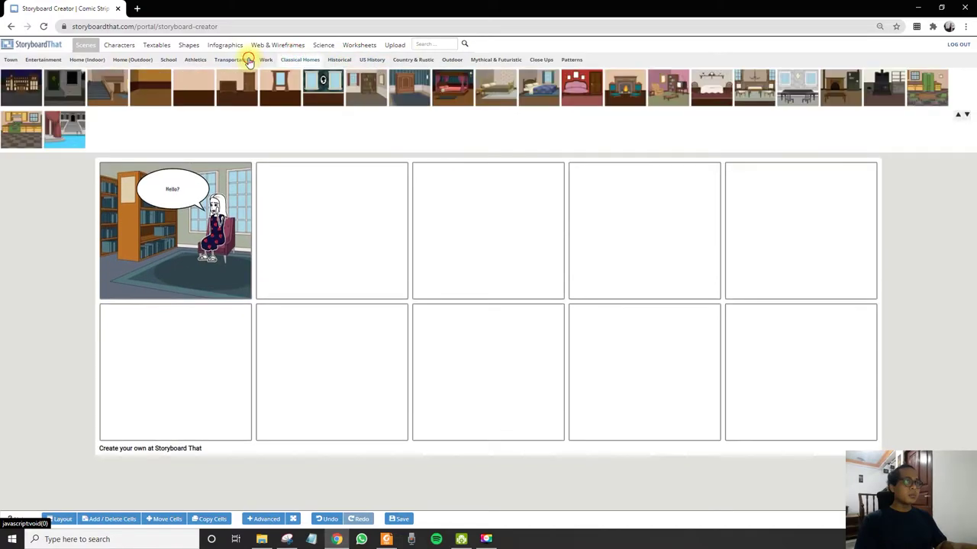
{"action": "left_click", "coordinate": [242, 61]}
{"action": "left_click", "coordinate": [195, 62]}
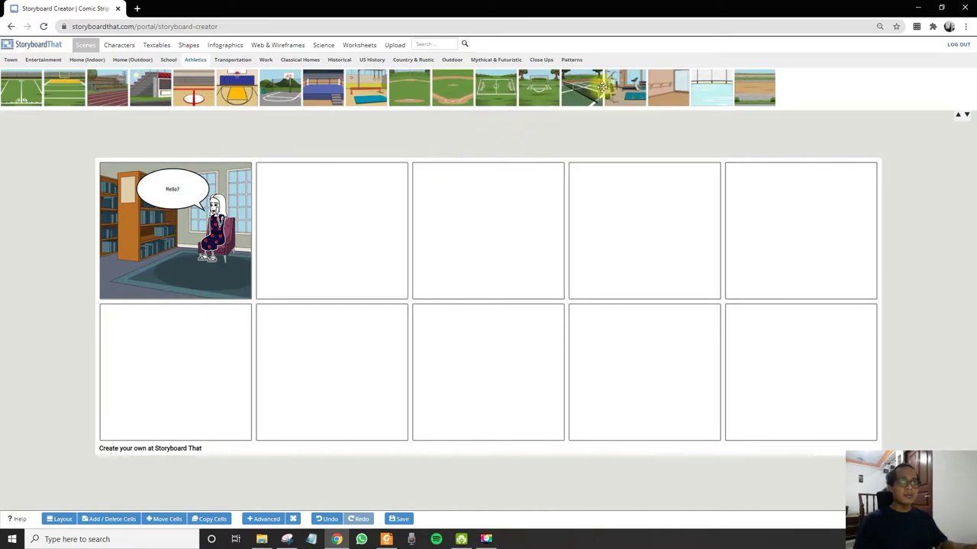
{"action": "left_click_drag", "start_coordinate": [618, 86], "coordinate": [309, 217]}
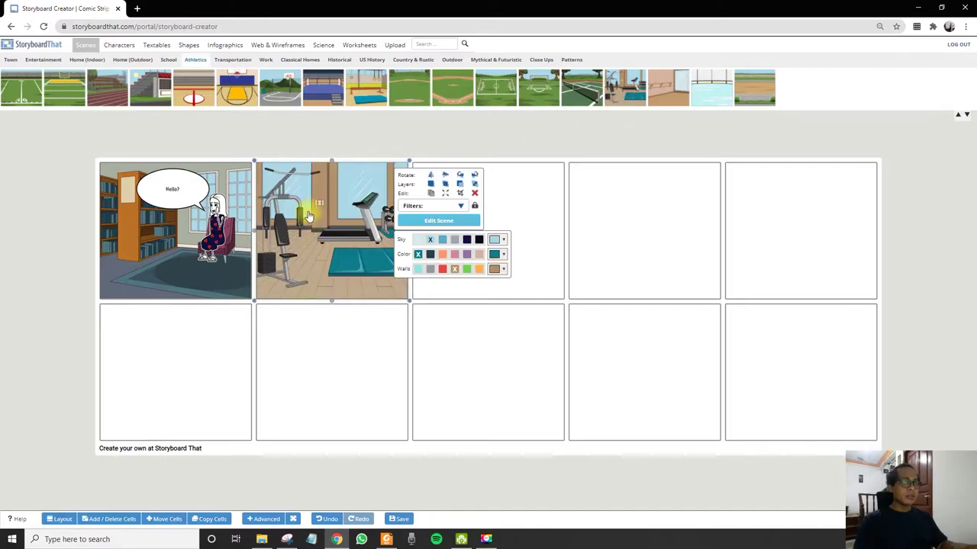
Step: Place a character in the gym cell, then delete it as unwanted
{"action": "left_click", "coordinate": [350, 128]}
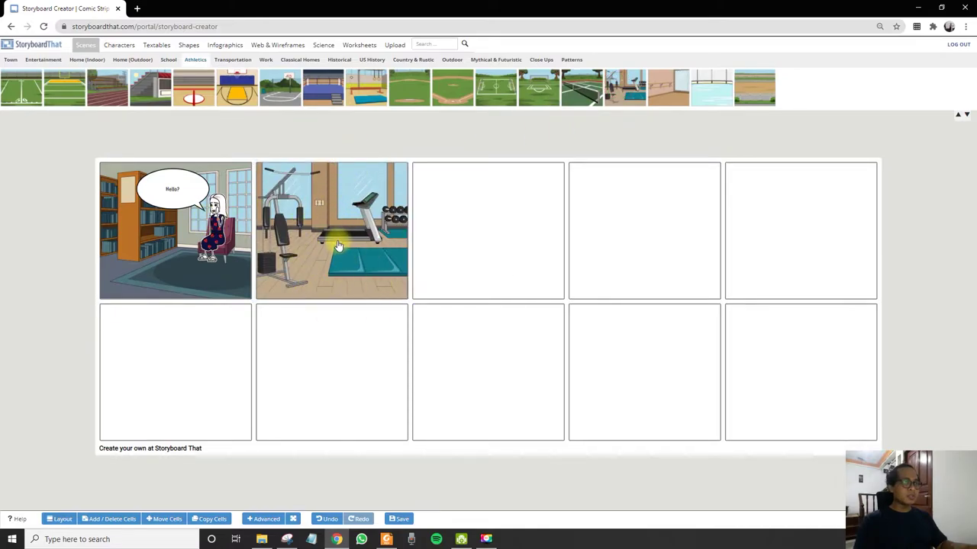
{"action": "left_click", "coordinate": [116, 44]}
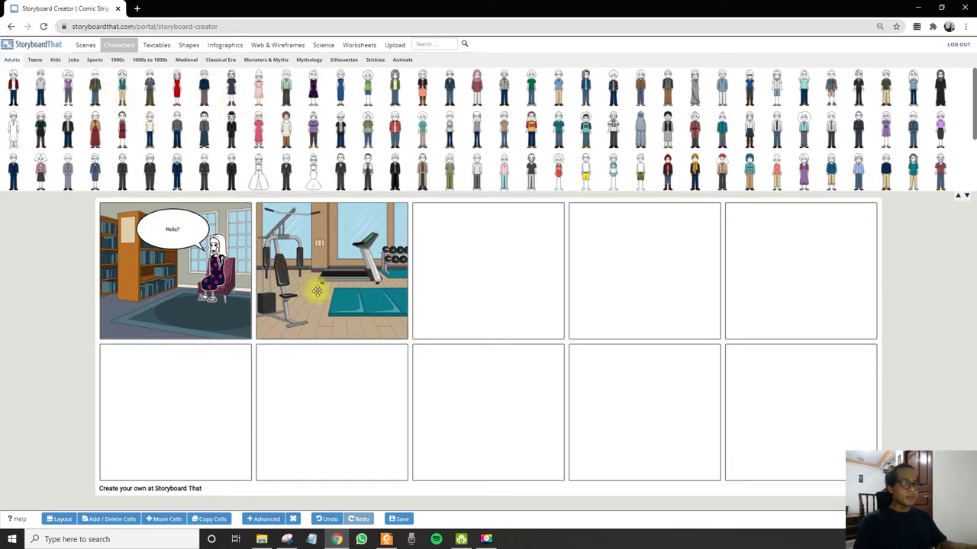
{"action": "left_click_drag", "start_coordinate": [318, 290], "coordinate": [318, 290]}
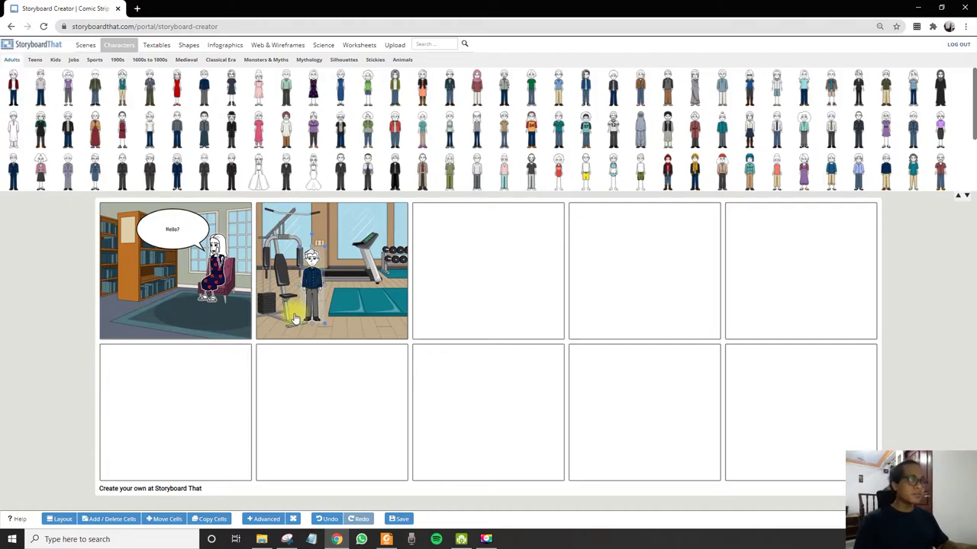
{"action": "left_click", "coordinate": [307, 276]}
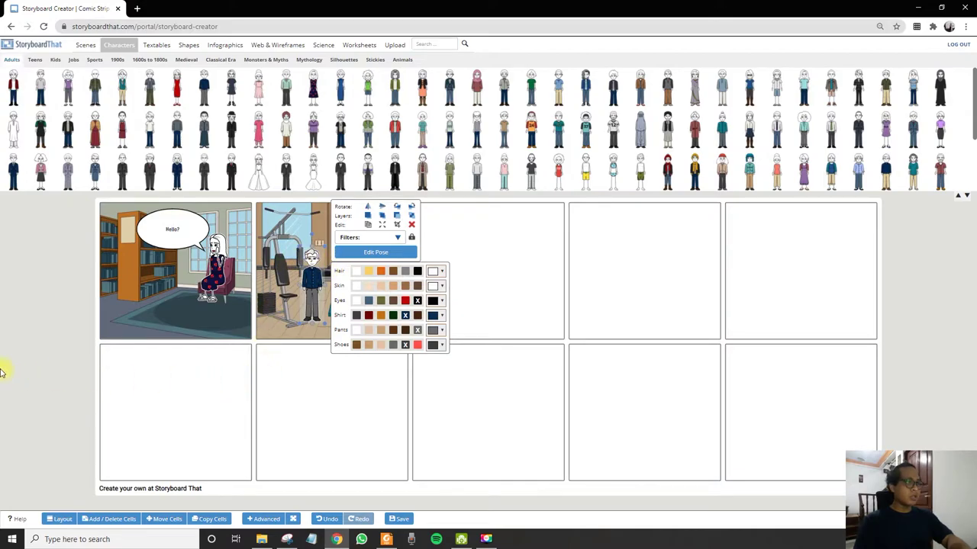
{"action": "left_click", "coordinate": [305, 271]}
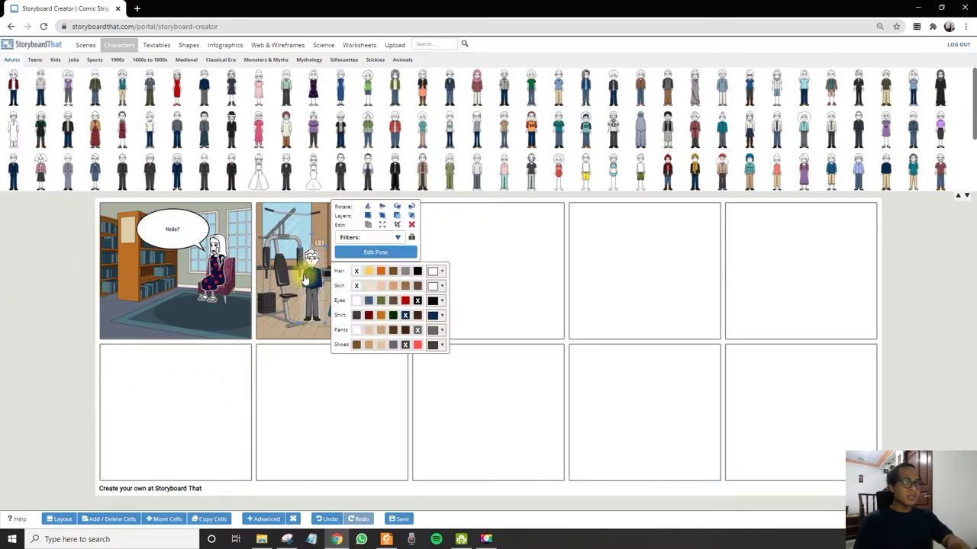
{"action": "key", "text": "Delete"}
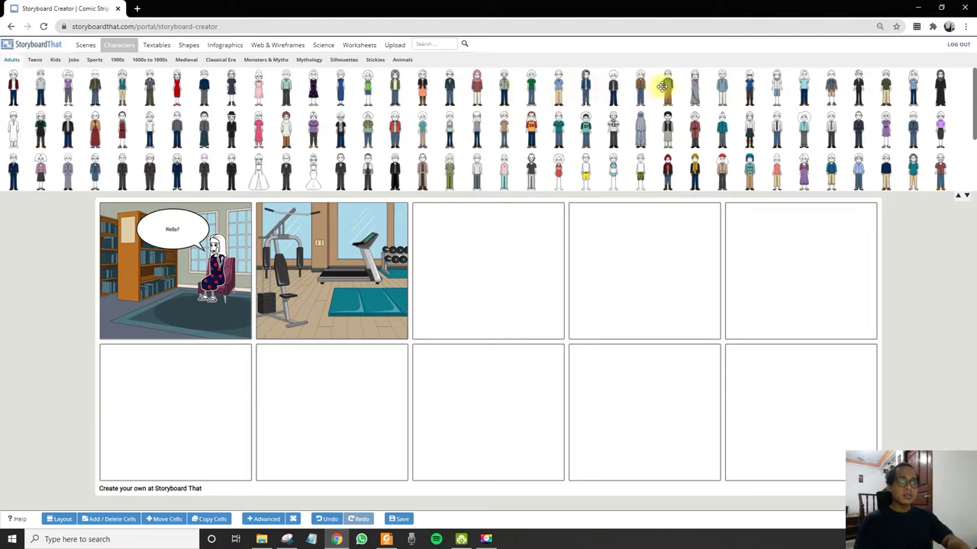
Step: Add a grey-haired man in a blue shirt beside the weight machine and nudge him up
{"action": "left_click_drag", "start_coordinate": [558, 79], "coordinate": [324, 273]}
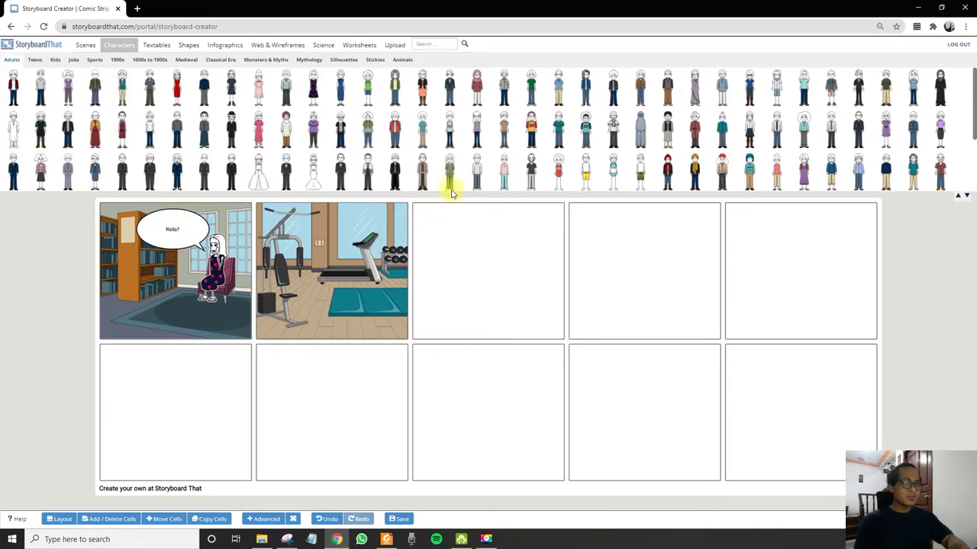
{"action": "left_click_drag", "start_coordinate": [560, 81], "coordinate": [315, 283]}
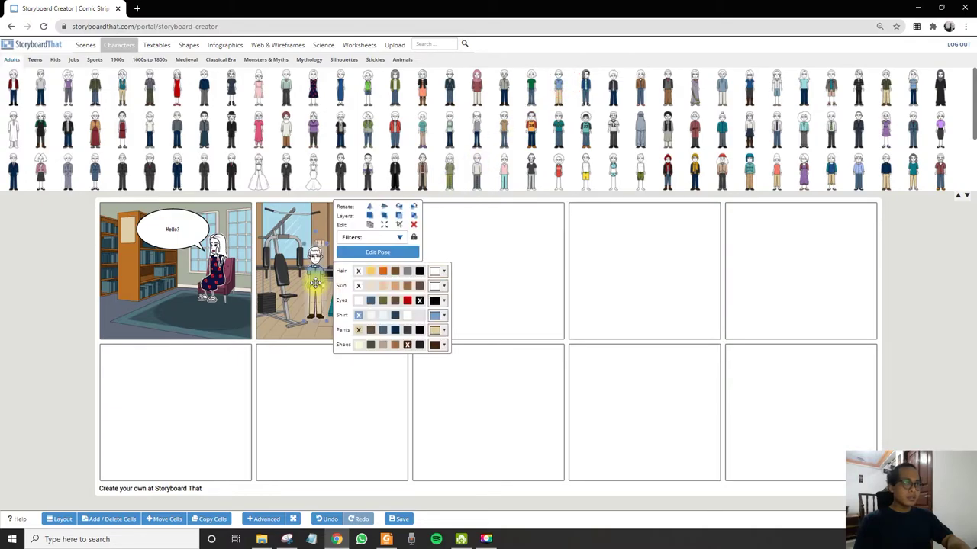
{"action": "left_click", "coordinate": [326, 321]}
{"action": "left_click", "coordinate": [302, 305]}
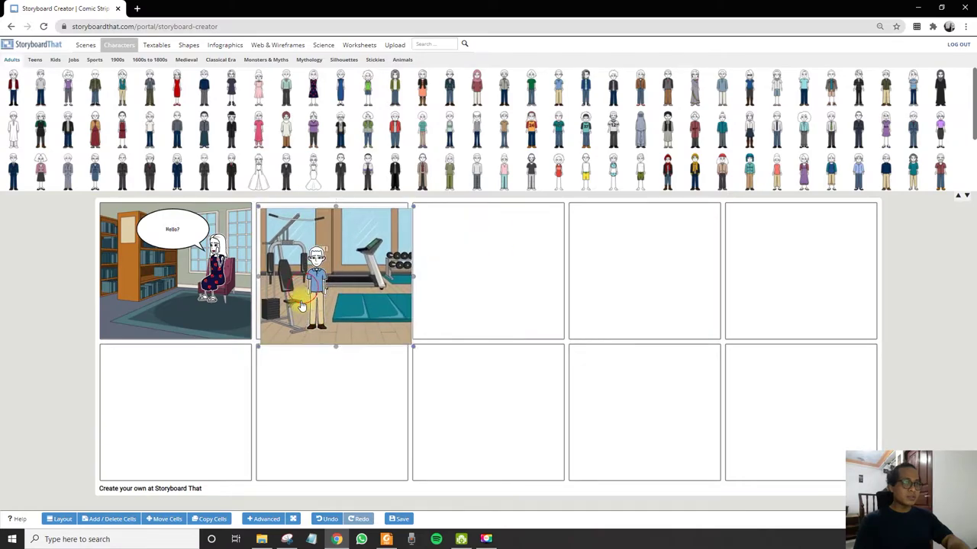
{"action": "left_click", "coordinate": [302, 305]}
{"action": "left_click_drag", "start_coordinate": [309, 292], "coordinate": [311, 276]}
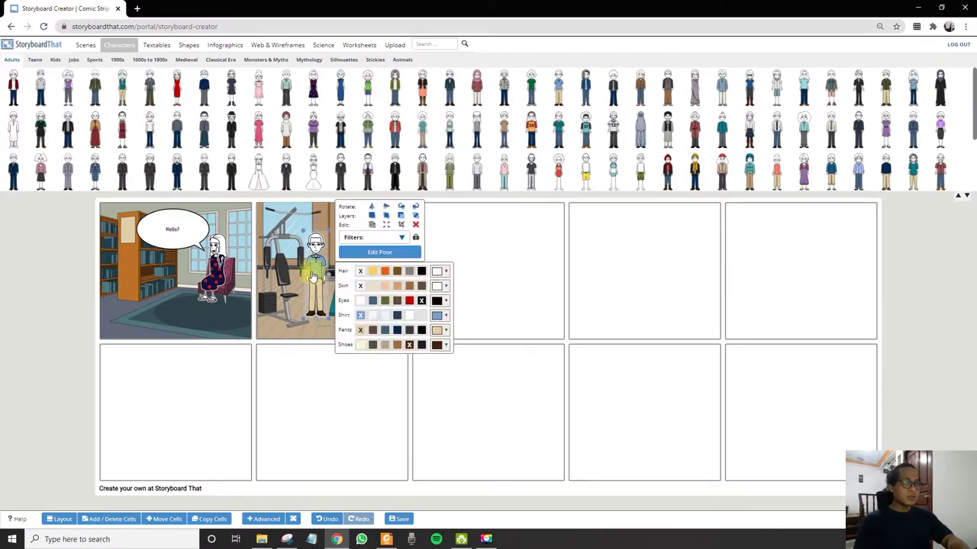
Step: Repose the gym man with his right hand raised near his chin
{"action": "left_click", "coordinate": [74, 377]}
{"action": "left_click", "coordinate": [312, 255]}
{"action": "left_click", "coordinate": [376, 267]}
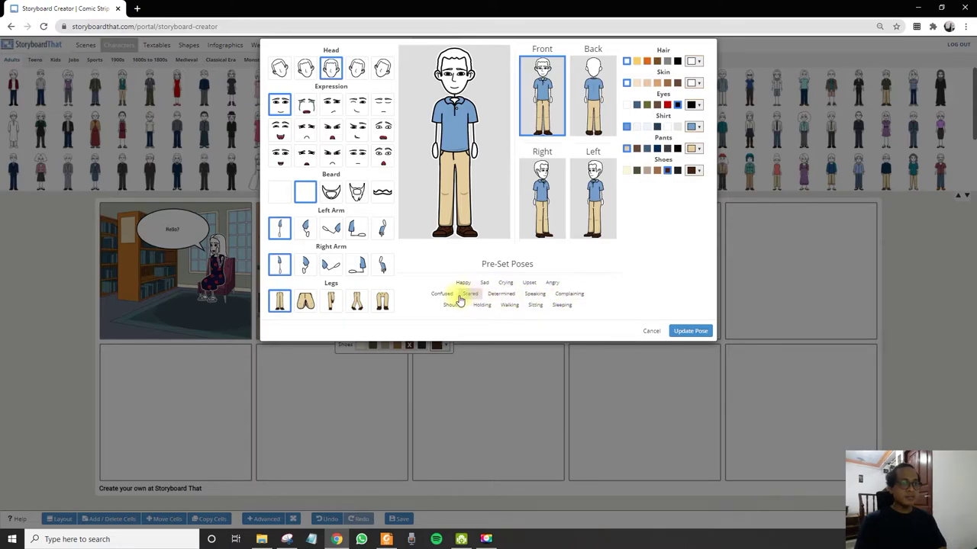
{"action": "left_click", "coordinate": [534, 294]}
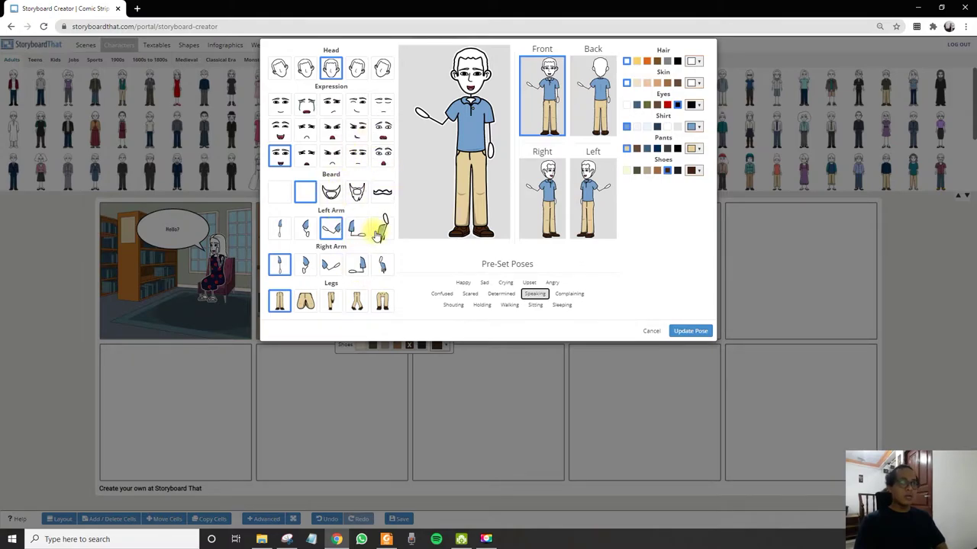
{"action": "left_click", "coordinate": [381, 266]}
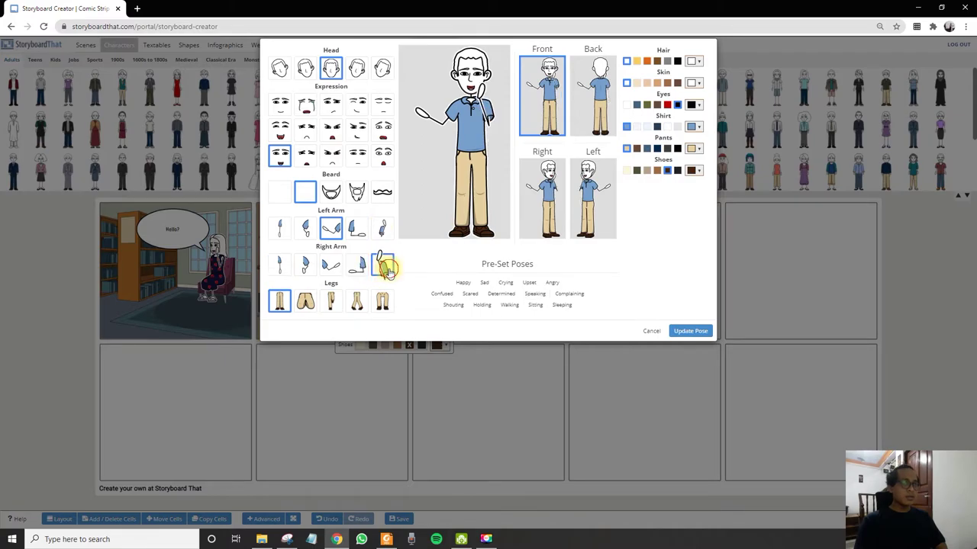
{"action": "left_click", "coordinate": [279, 266]}
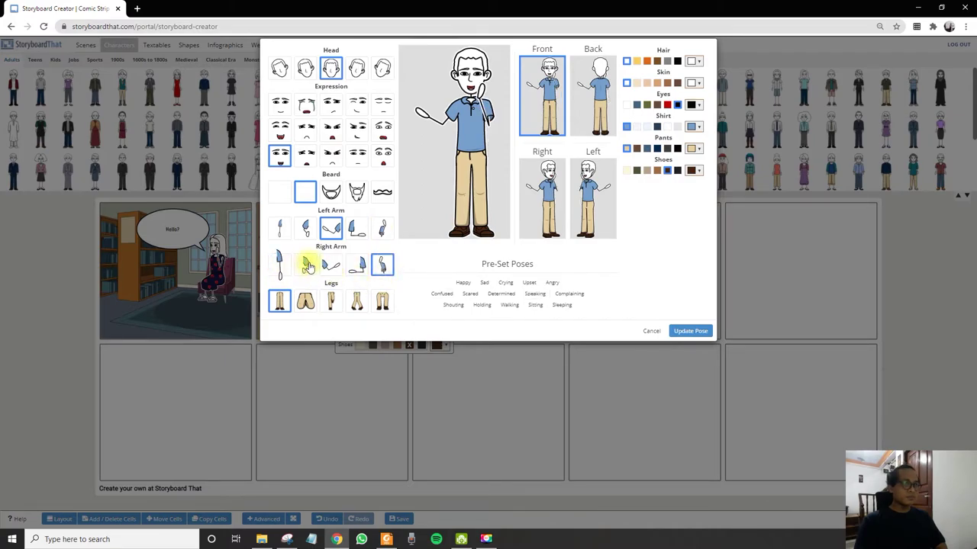
{"action": "left_click", "coordinate": [384, 231]}
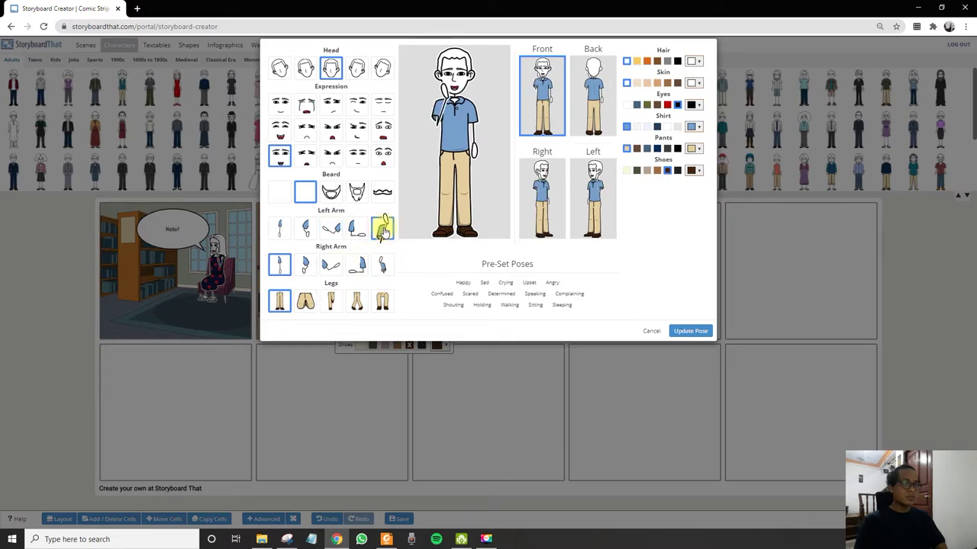
{"action": "left_click", "coordinate": [280, 228]}
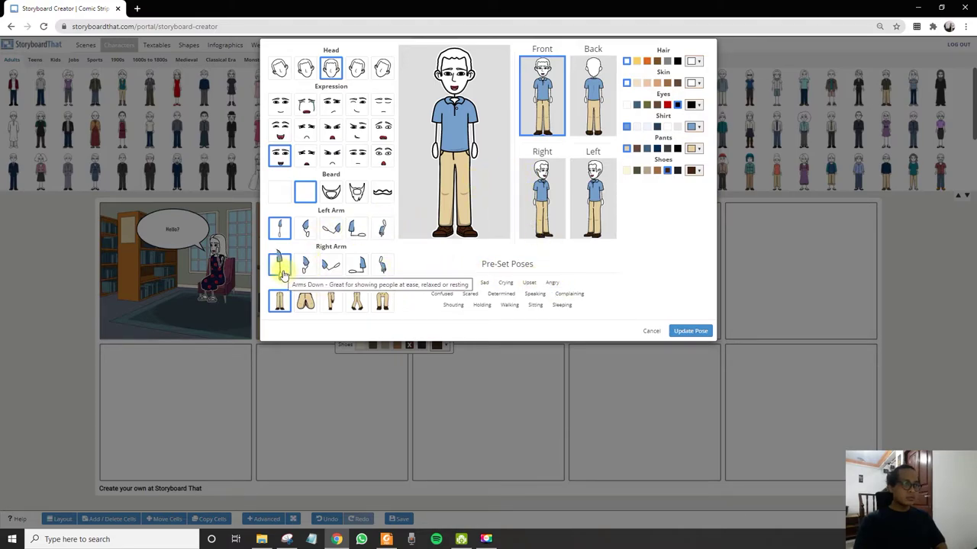
{"action": "left_click", "coordinate": [384, 265]}
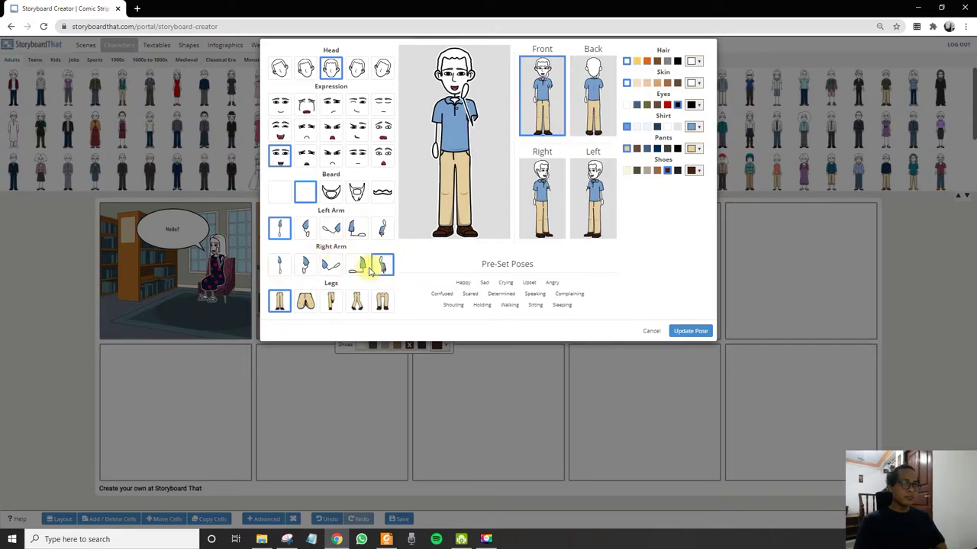
{"action": "left_click", "coordinate": [684, 331]}
Step: Drag the posed man to the right, closer to the treadmill
{"action": "left_click", "coordinate": [319, 279]}
{"action": "left_click", "coordinate": [322, 272]}
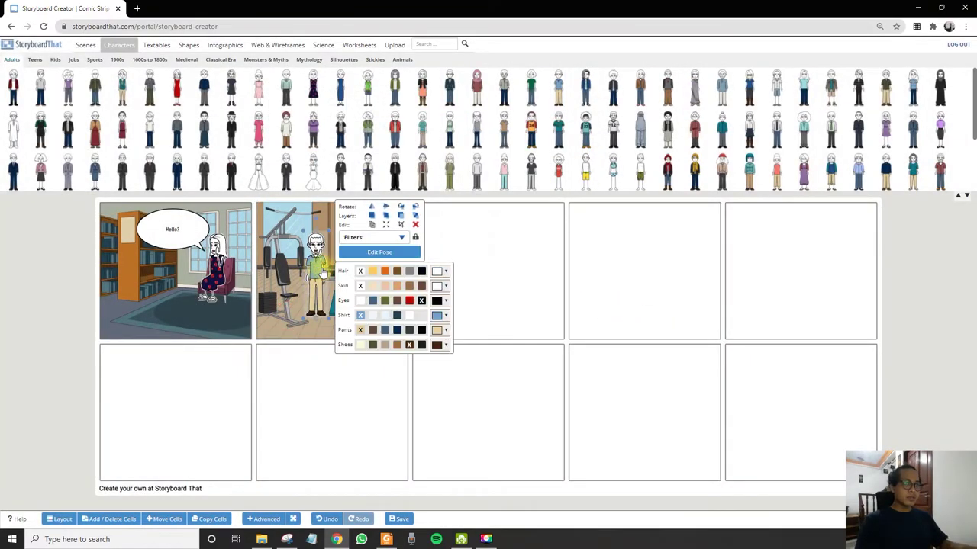
{"action": "left_click", "coordinate": [323, 269]}
{"action": "left_click_drag", "start_coordinate": [324, 269], "coordinate": [369, 273]}
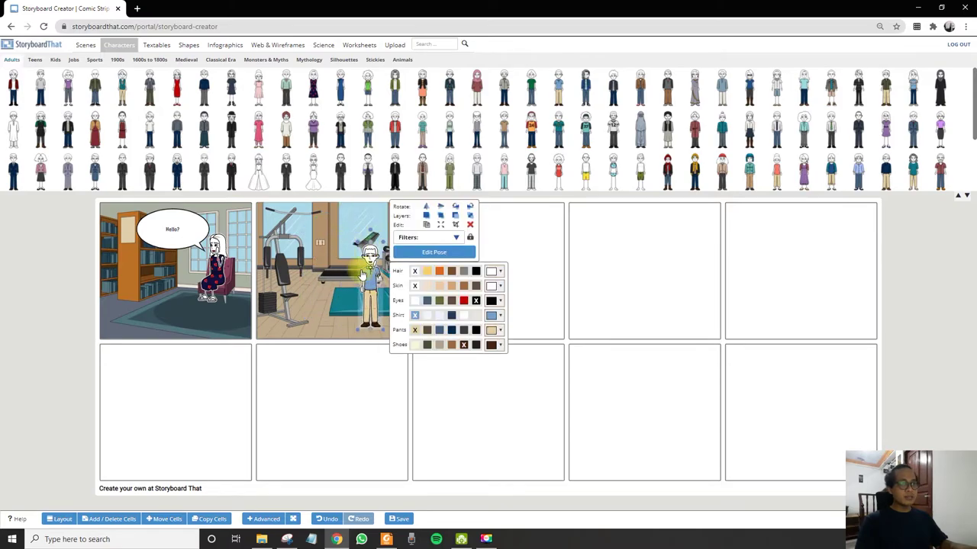
{"action": "left_click", "coordinate": [357, 284]}
{"action": "left_click", "coordinate": [368, 280]}
Step: Nudge the man slightly left and add a bubble above him reading 'Hey, Jill, it's Jack. What are you doing?'
{"action": "left_click_drag", "start_coordinate": [369, 280], "coordinate": [357, 279]}
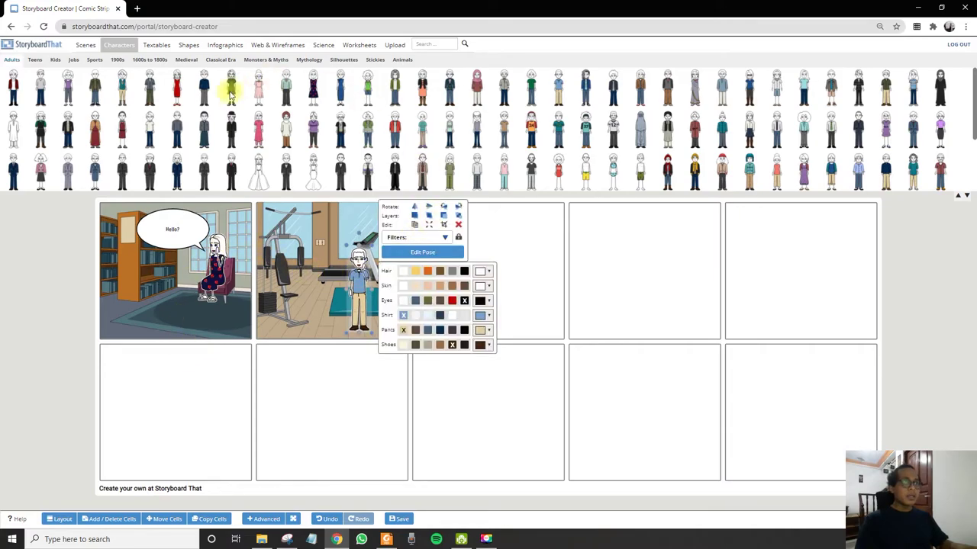
{"action": "left_click", "coordinate": [158, 46]}
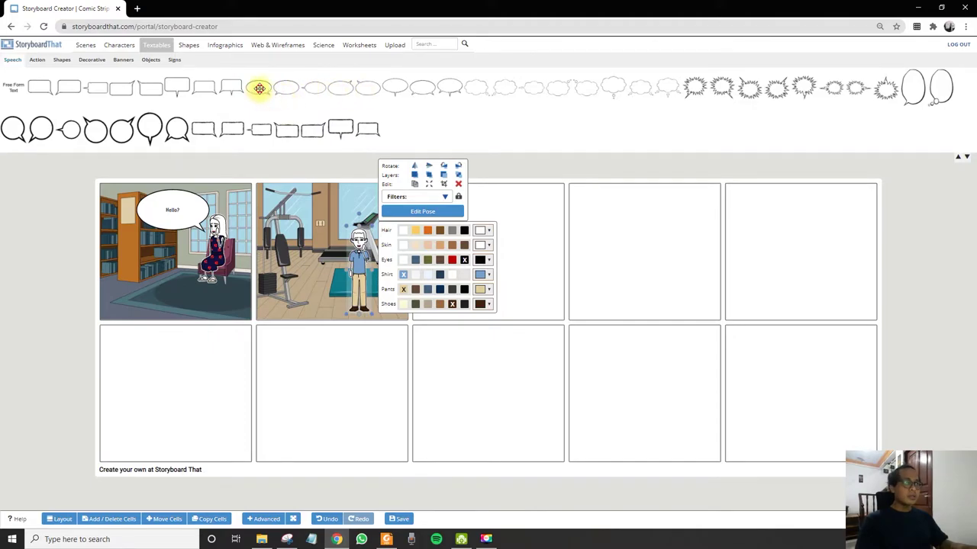
{"action": "left_click", "coordinate": [286, 168]}
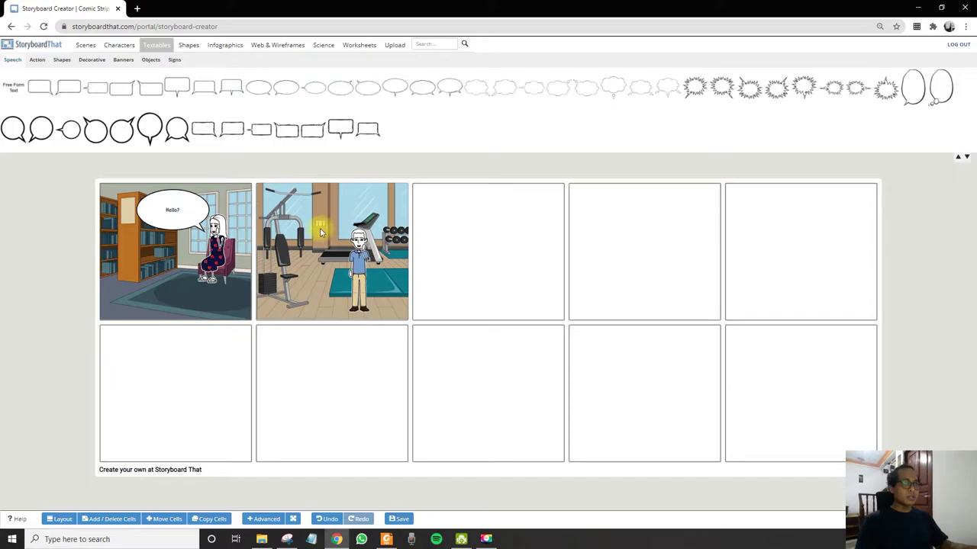
{"action": "left_click_drag", "start_coordinate": [321, 233], "coordinate": [317, 226]}
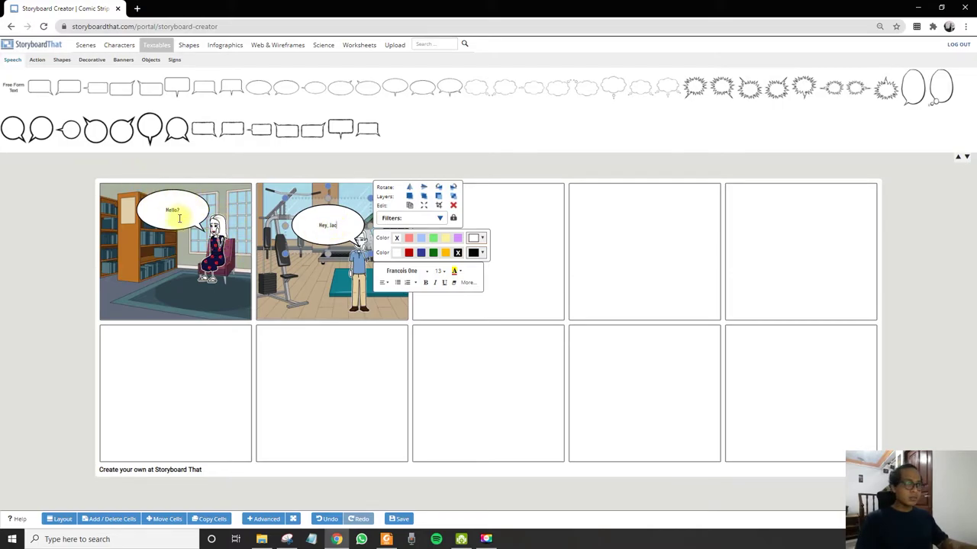
{"action": "left_click", "coordinate": [208, 281]}
{"action": "left_click", "coordinate": [393, 200]}
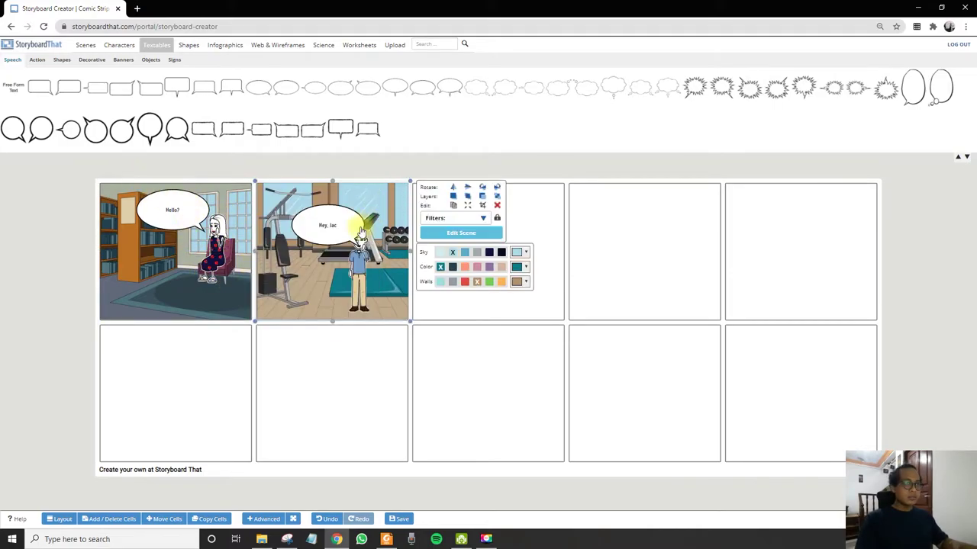
{"action": "left_click", "coordinate": [341, 227]}
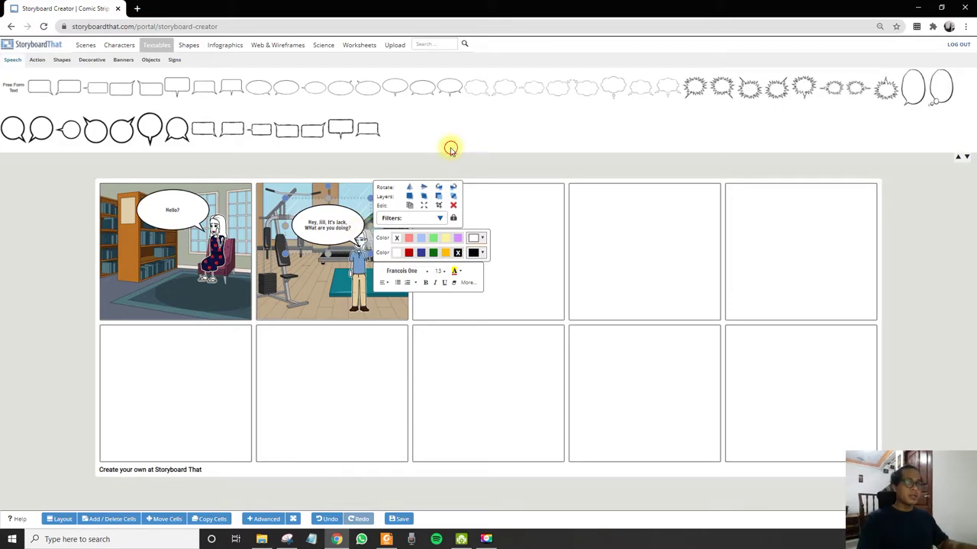
{"action": "left_click", "coordinate": [467, 250]}
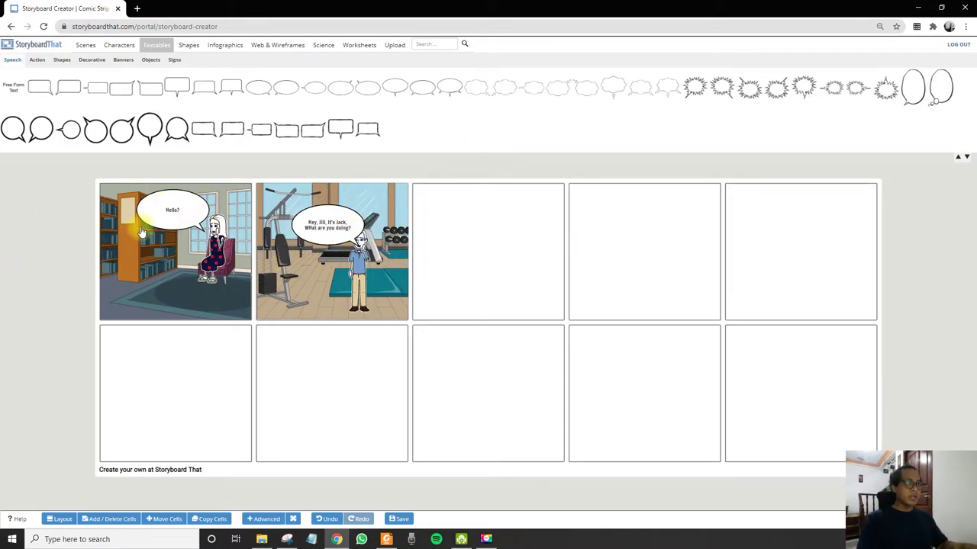
Step: Drop the Entertainment library scene into panel 3 and add the dotted-dress woman
{"action": "left_click", "coordinate": [84, 45]}
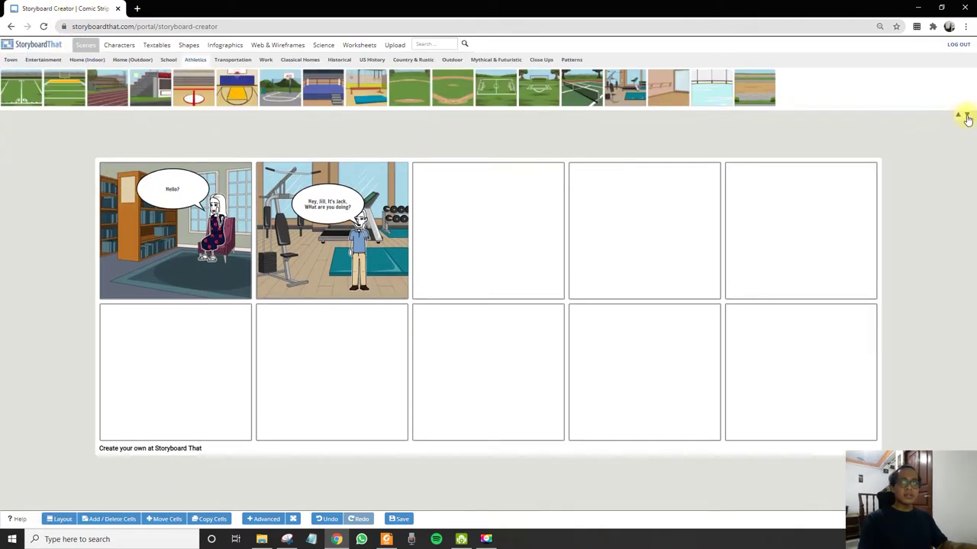
{"action": "left_click", "coordinate": [11, 60]}
{"action": "left_click", "coordinate": [41, 60]}
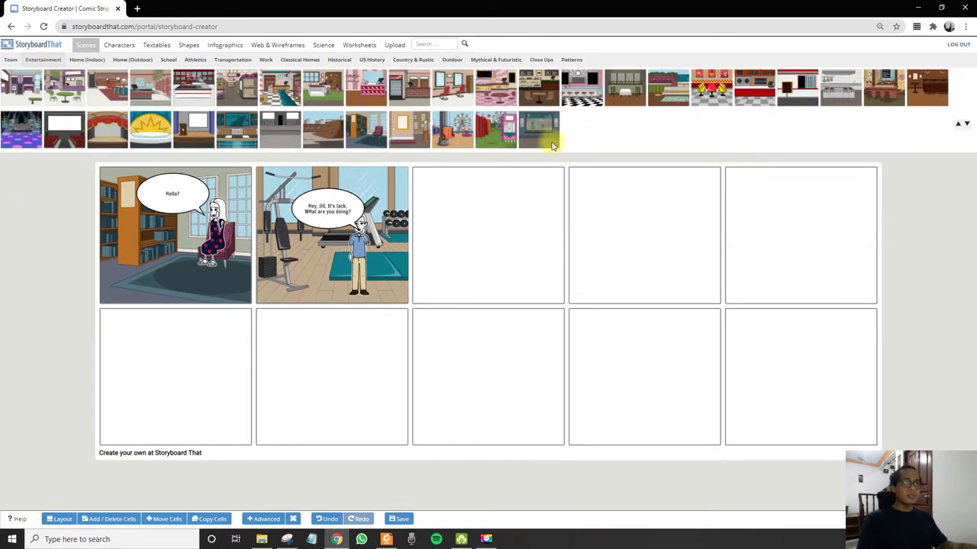
{"action": "left_click_drag", "start_coordinate": [478, 269], "coordinate": [479, 269]}
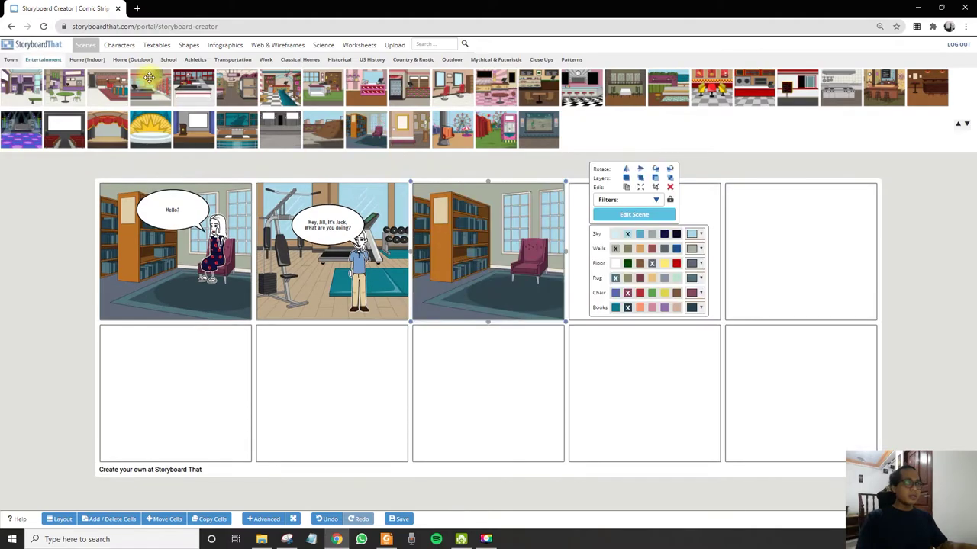
{"action": "left_click", "coordinate": [125, 44]}
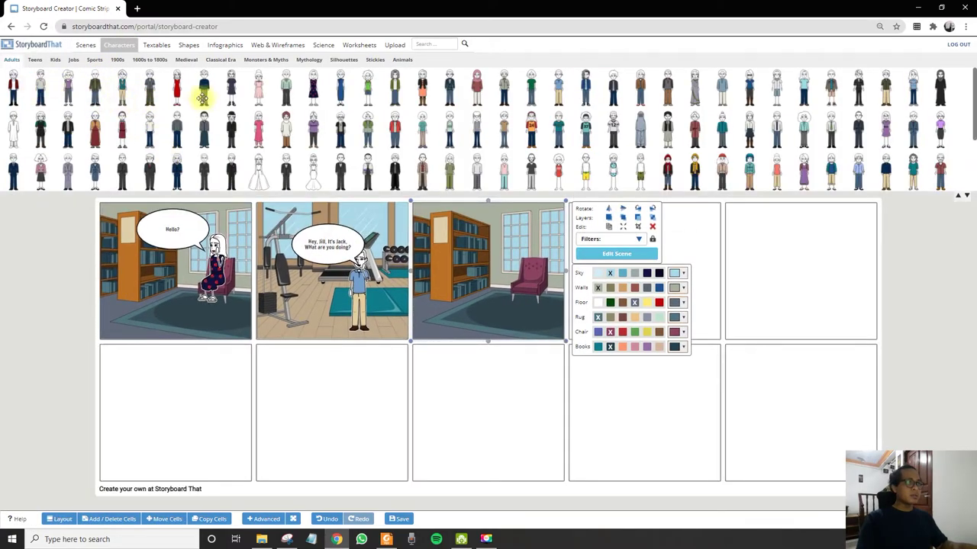
{"action": "left_click_drag", "start_coordinate": [315, 82], "coordinate": [526, 273]}
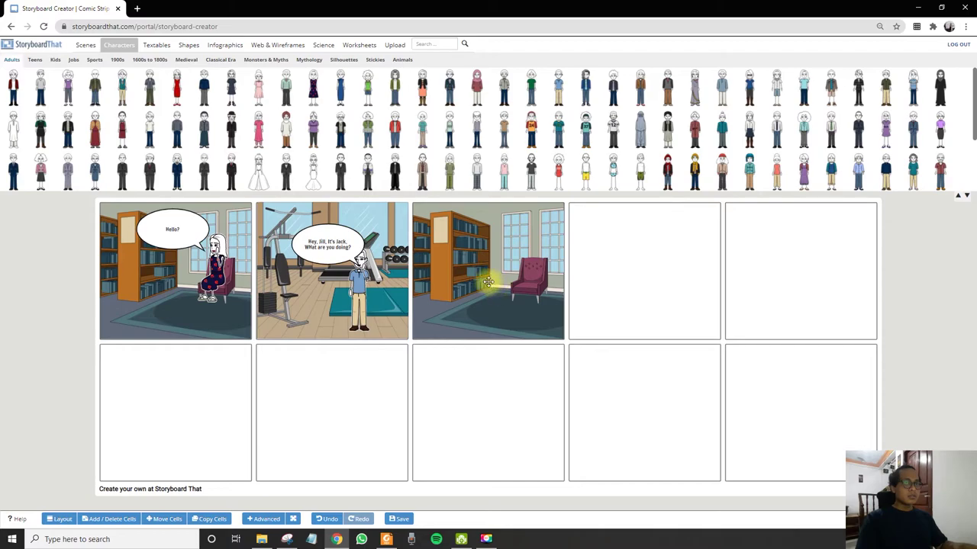
Step: Pose the woman seated facing left with her left hand raised to her face
{"action": "double_click", "coordinate": [495, 260]}
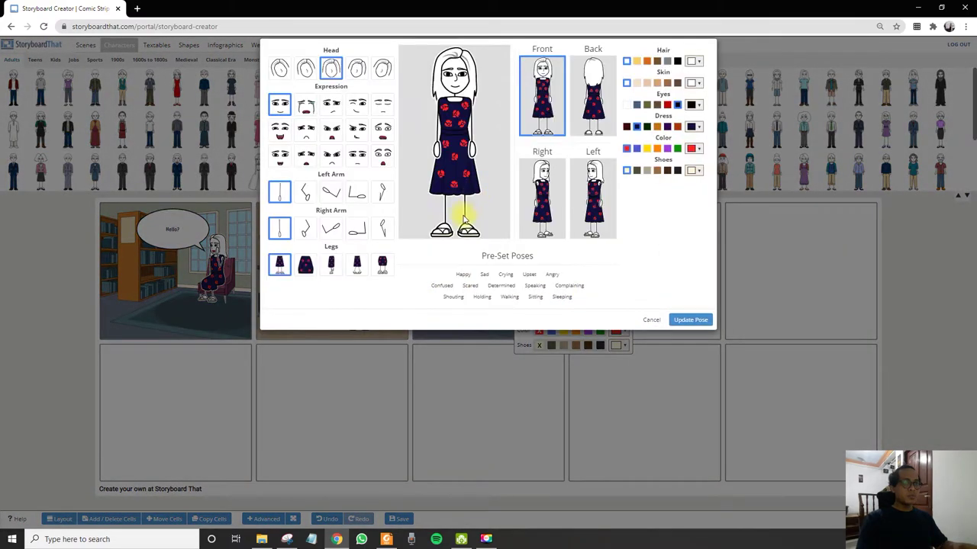
{"action": "left_click", "coordinate": [594, 197]}
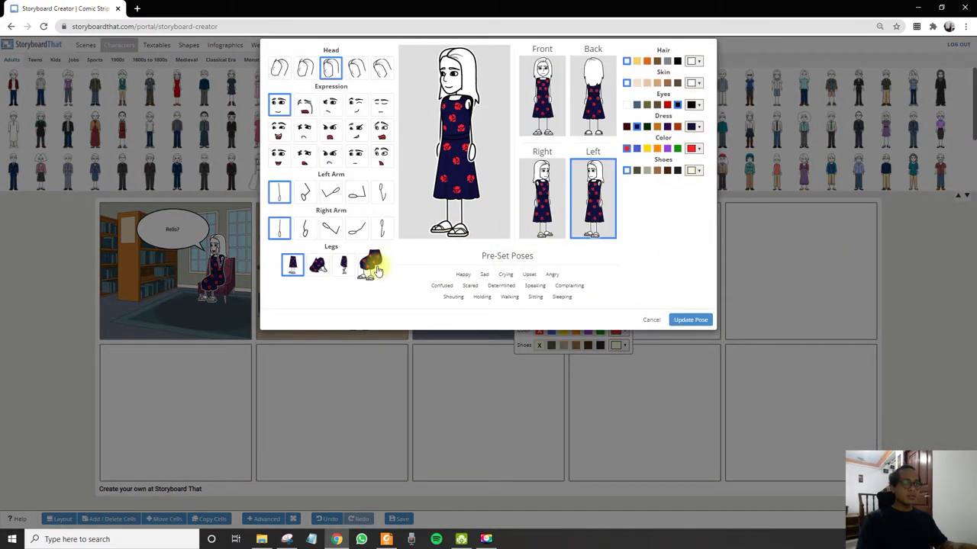
{"action": "left_click", "coordinate": [381, 256]}
{"action": "left_click", "coordinate": [381, 192]}
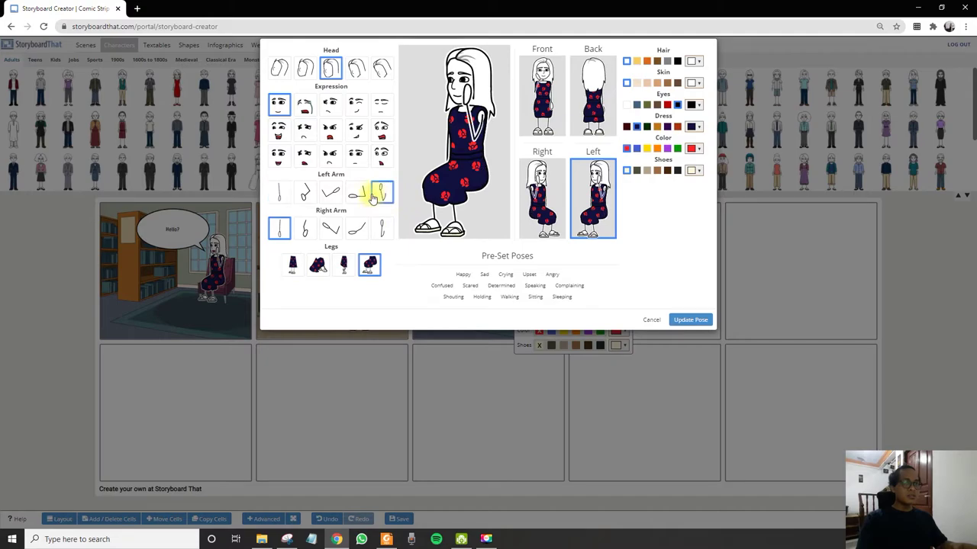
{"action": "left_click", "coordinate": [694, 322]}
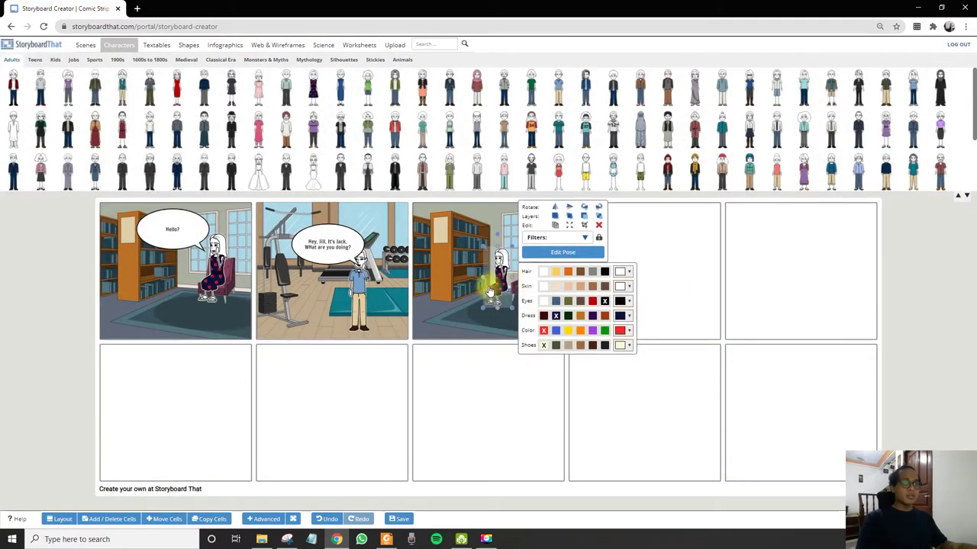
{"action": "left_click", "coordinate": [523, 276]}
{"action": "left_click", "coordinate": [524, 280]}
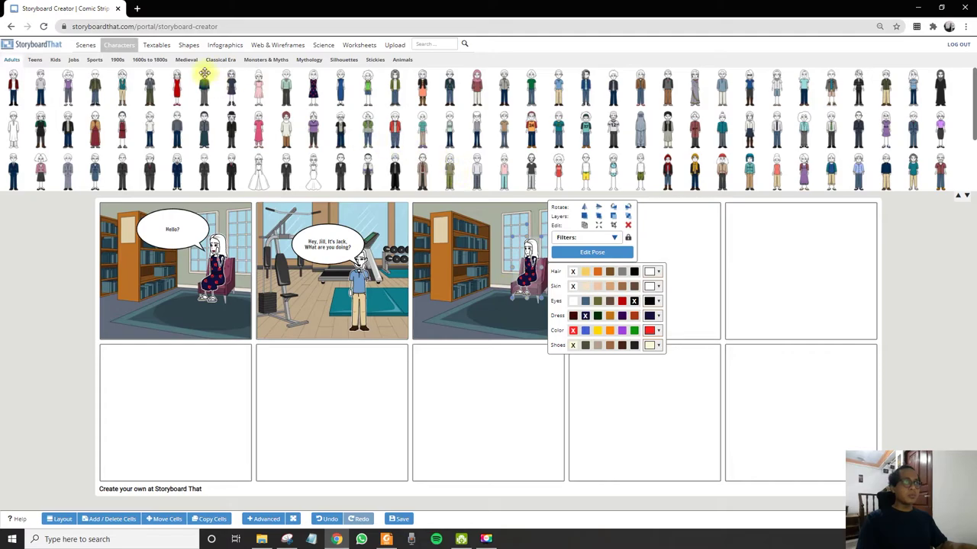
{"action": "left_click", "coordinate": [156, 44]}
{"action": "left_click", "coordinate": [112, 47]}
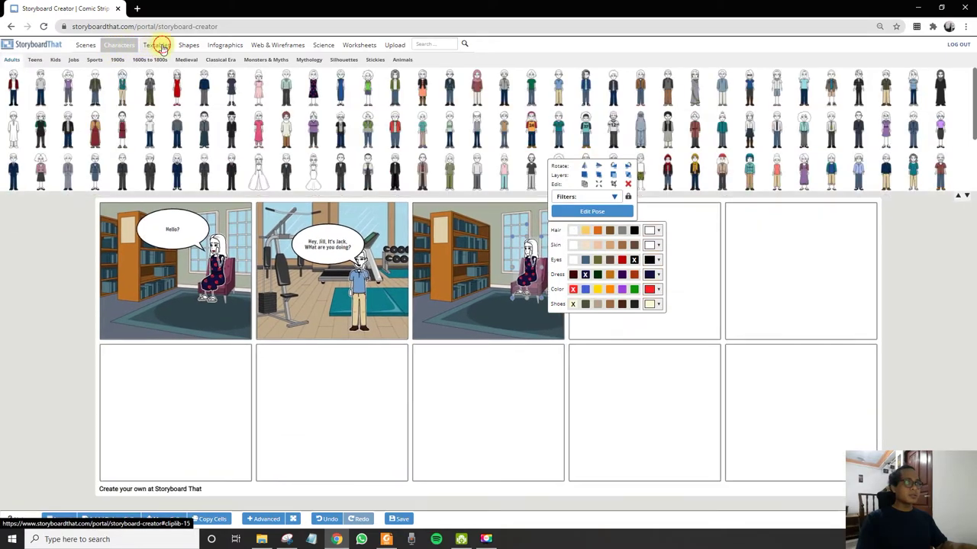
{"action": "left_click", "coordinate": [157, 45]}
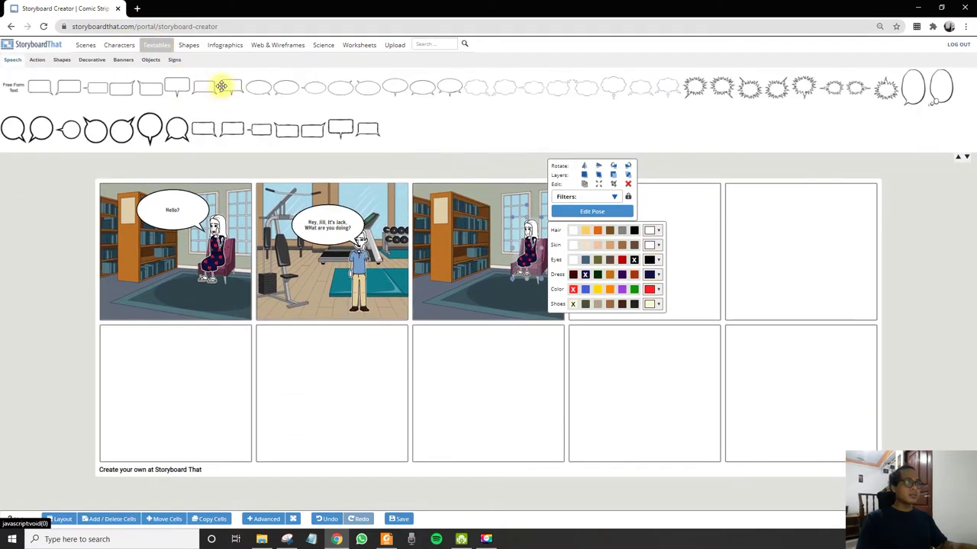
{"action": "left_click", "coordinate": [468, 190]}
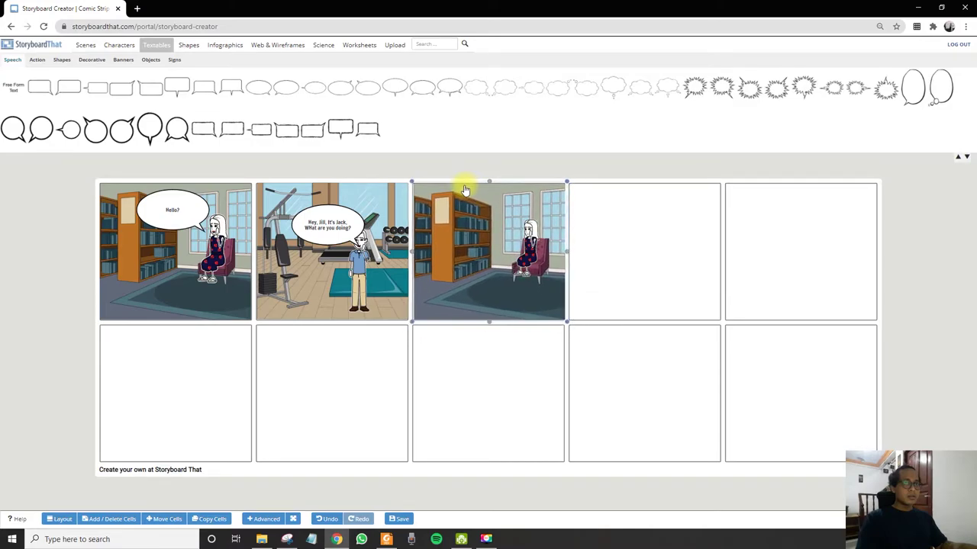
Step: Place a panel 3 bubble reading 'I am reading books at the library.' and shift it above the woman
{"action": "left_click", "coordinate": [465, 190]}
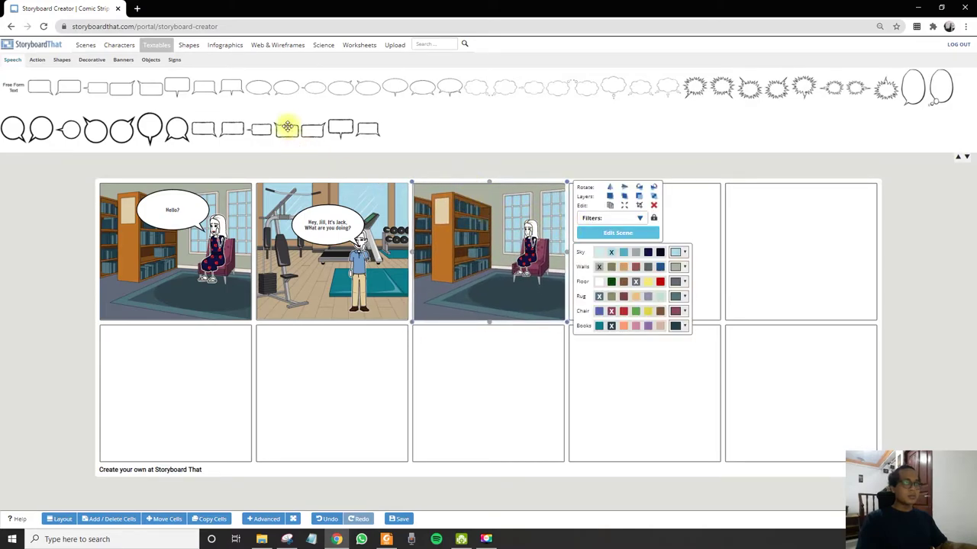
{"action": "left_click_drag", "start_coordinate": [257, 85], "coordinate": [479, 219]}
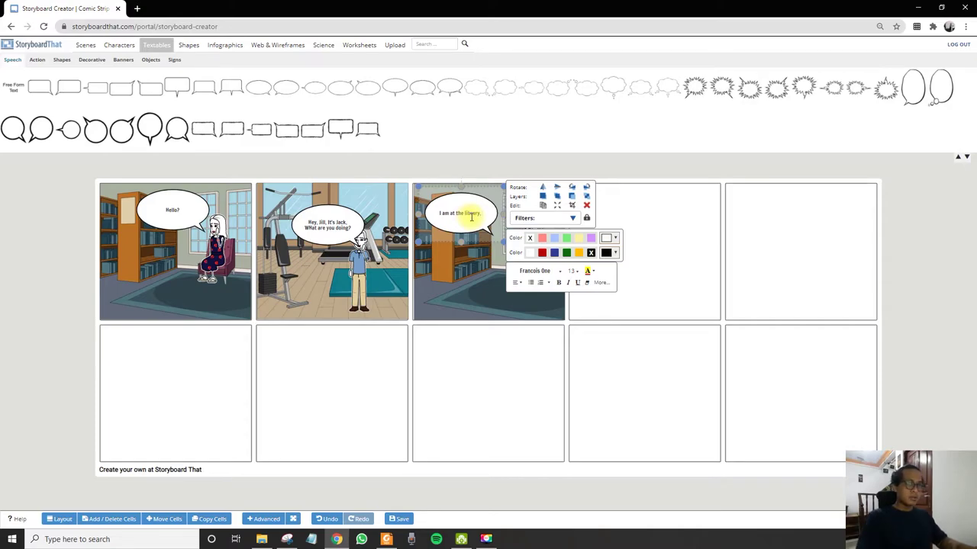
{"action": "left_click", "coordinate": [450, 213]}
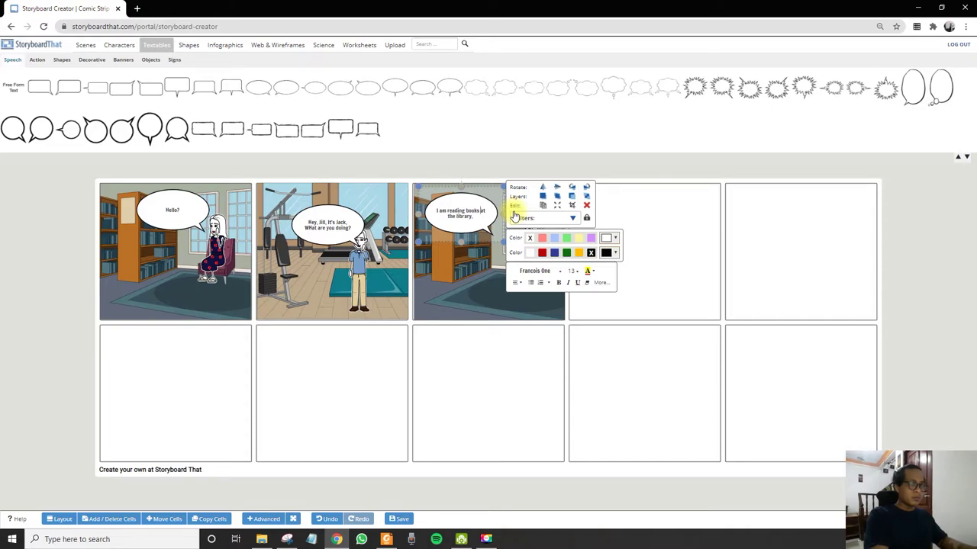
{"action": "left_click", "coordinate": [473, 267]}
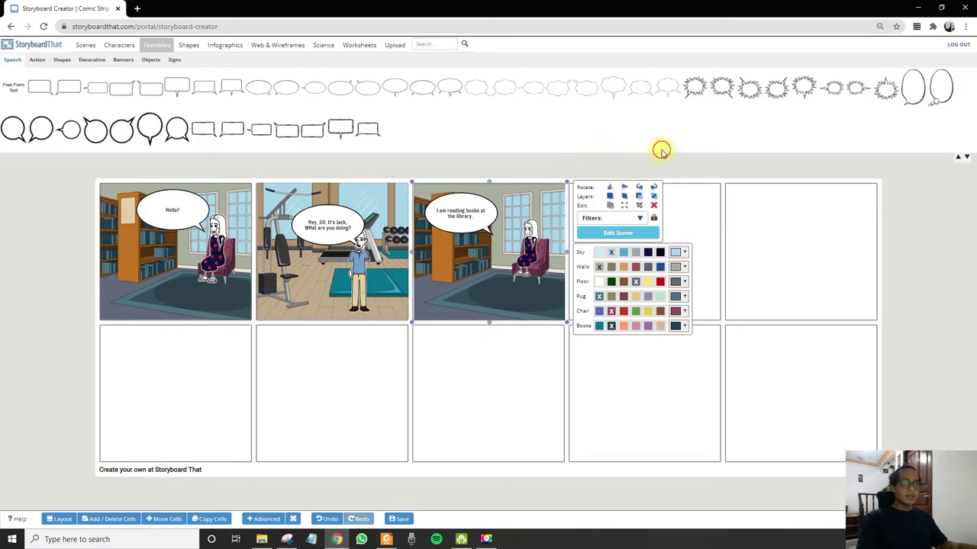
{"action": "left_click", "coordinate": [675, 189]}
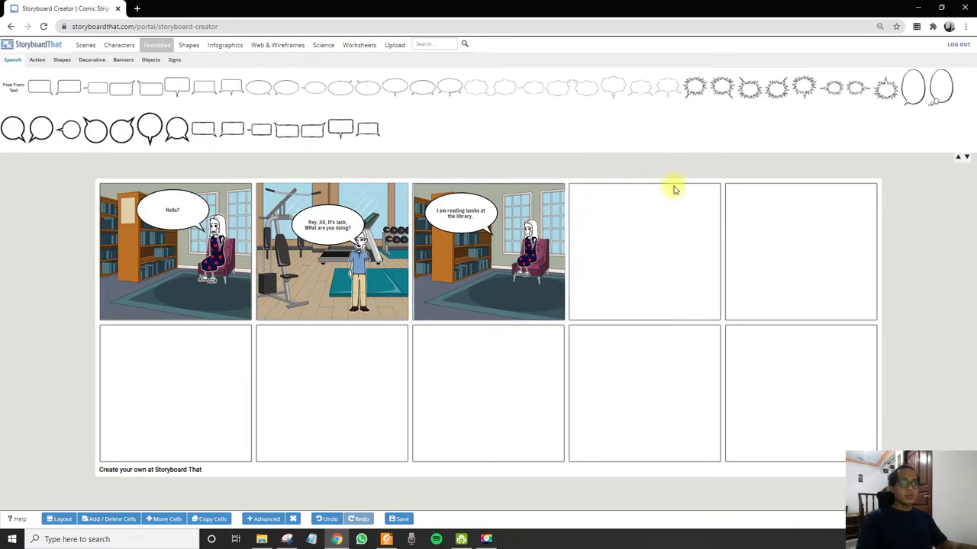
{"action": "left_click", "coordinate": [471, 239]}
{"action": "left_click_drag", "start_coordinate": [471, 237], "coordinate": [499, 229]}
{"action": "left_click", "coordinate": [617, 162]}
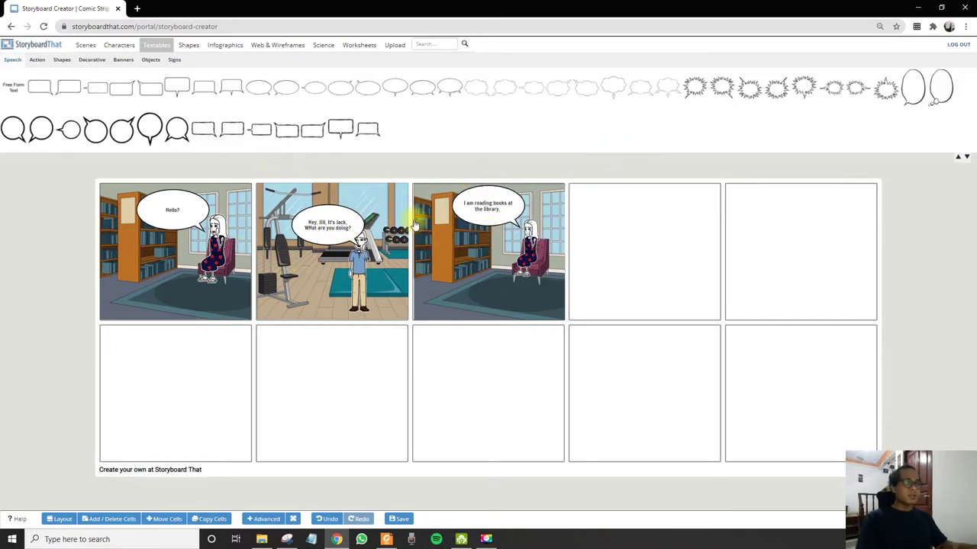
{"action": "left_click", "coordinate": [376, 221]}
{"action": "left_click", "coordinate": [633, 225]}
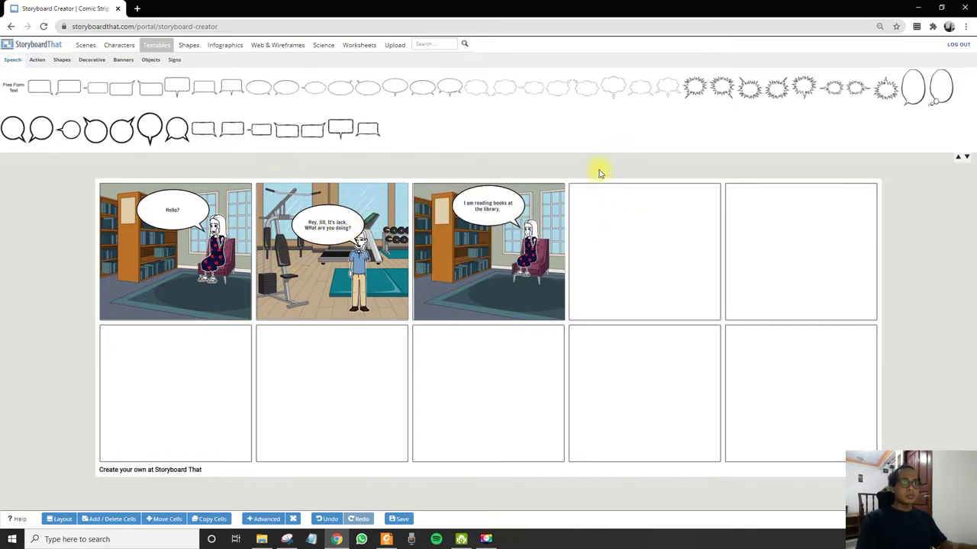
Step: Edit the text of cell 4's speech bubble and move the last panel's bubble up and left
{"action": "left_click", "coordinate": [87, 43]}
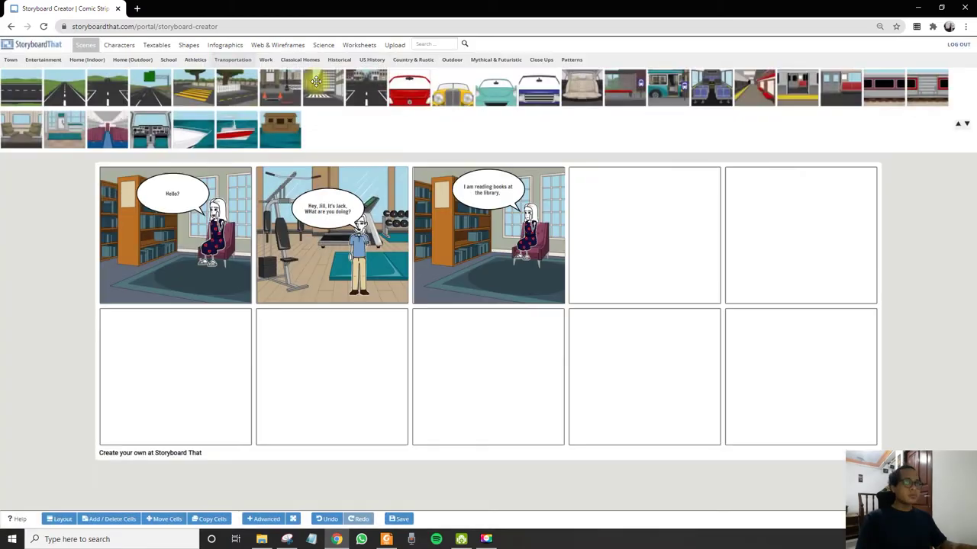
{"action": "mouse_move", "coordinate": [195, 60]}
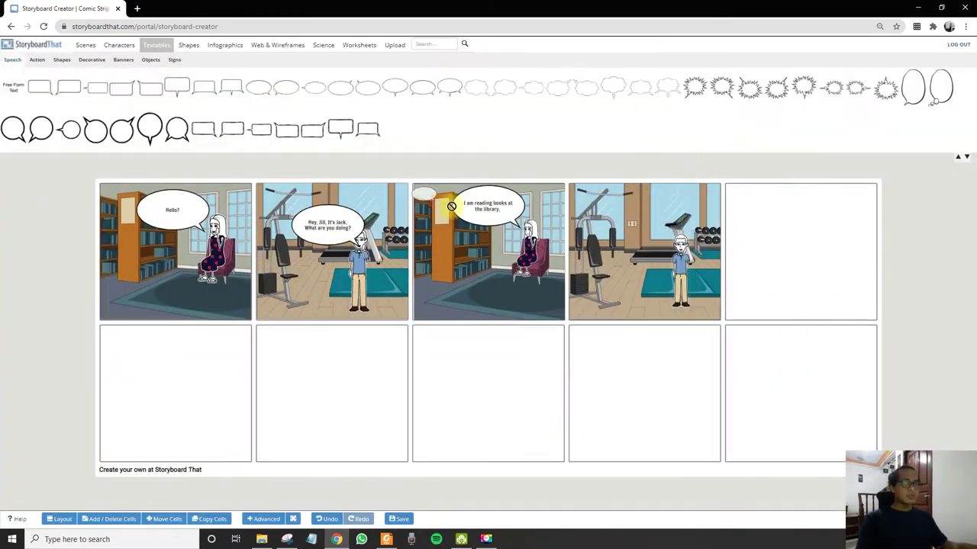
{"action": "double_click", "coordinate": [650, 226]}
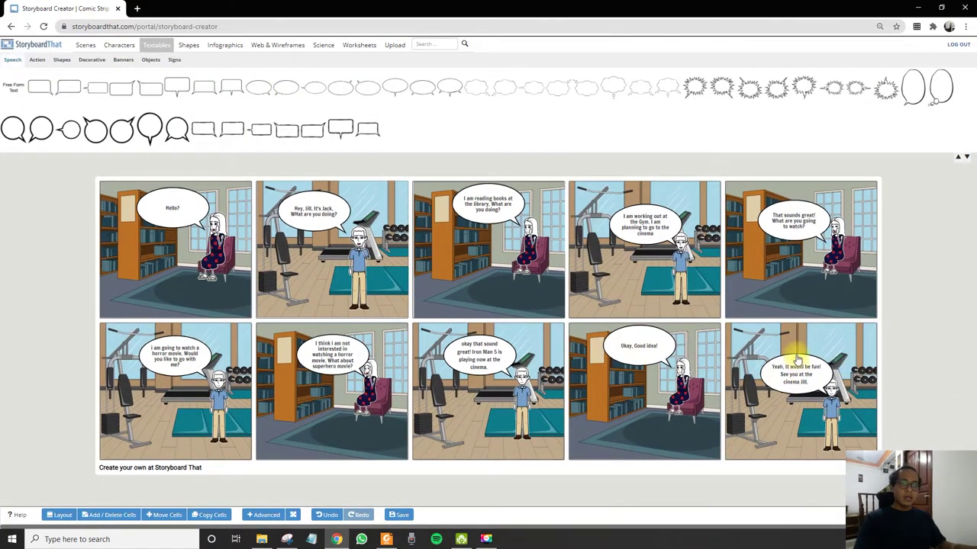
{"action": "left_click_drag", "start_coordinate": [797, 358], "coordinate": [786, 347]}
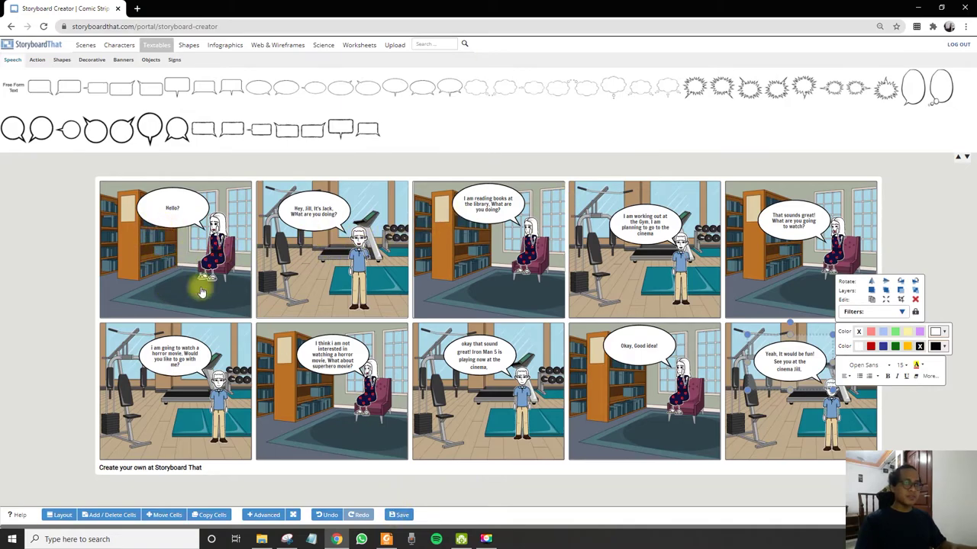
Step: Select the boy in panel 4 and bring up the Outdoor scene backgrounds
{"action": "left_click", "coordinate": [667, 279]}
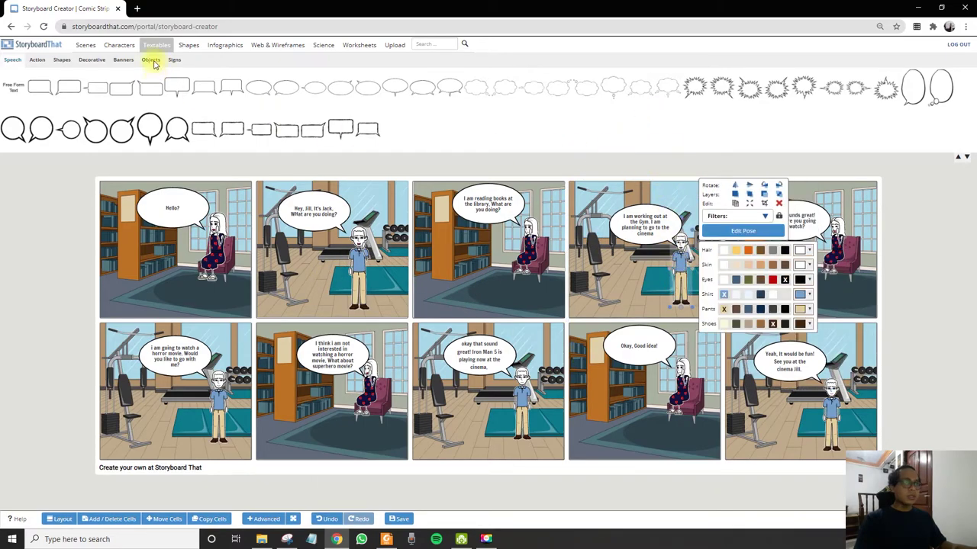
{"action": "left_click", "coordinate": [223, 44]}
{"action": "left_click", "coordinate": [87, 44]}
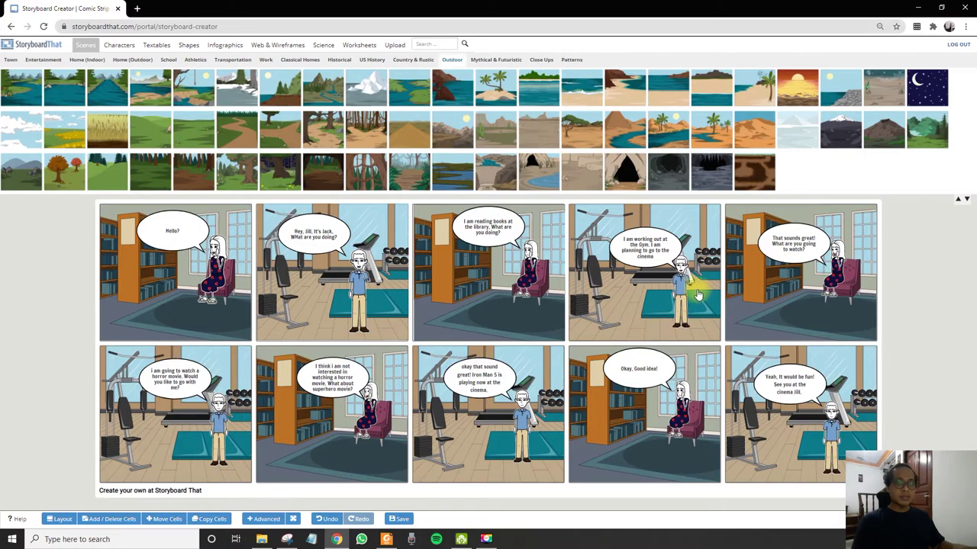
Step: Give the panel 6 boy a pose with his right hand raised to his chin
{"action": "left_click", "coordinate": [219, 418]}
{"action": "left_click", "coordinate": [281, 347]}
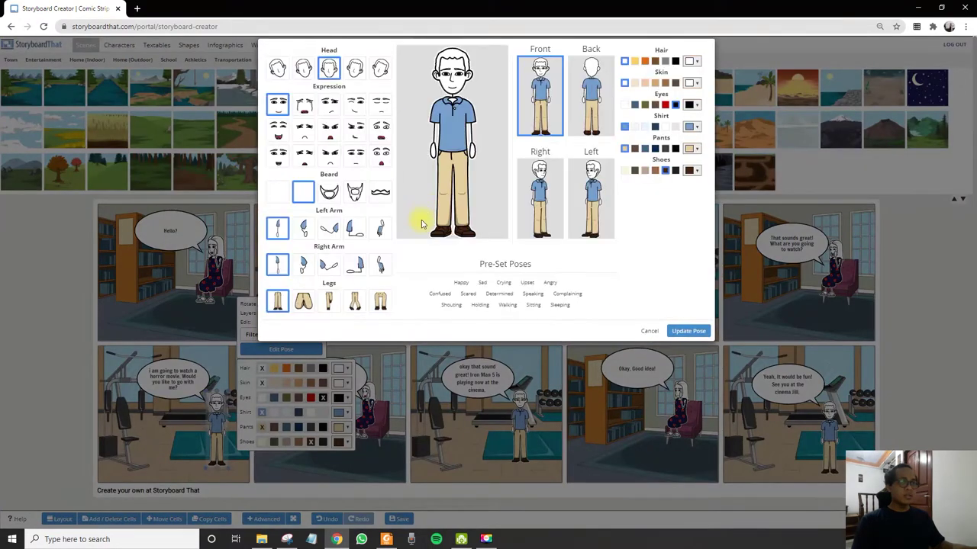
{"action": "left_click", "coordinate": [380, 229]}
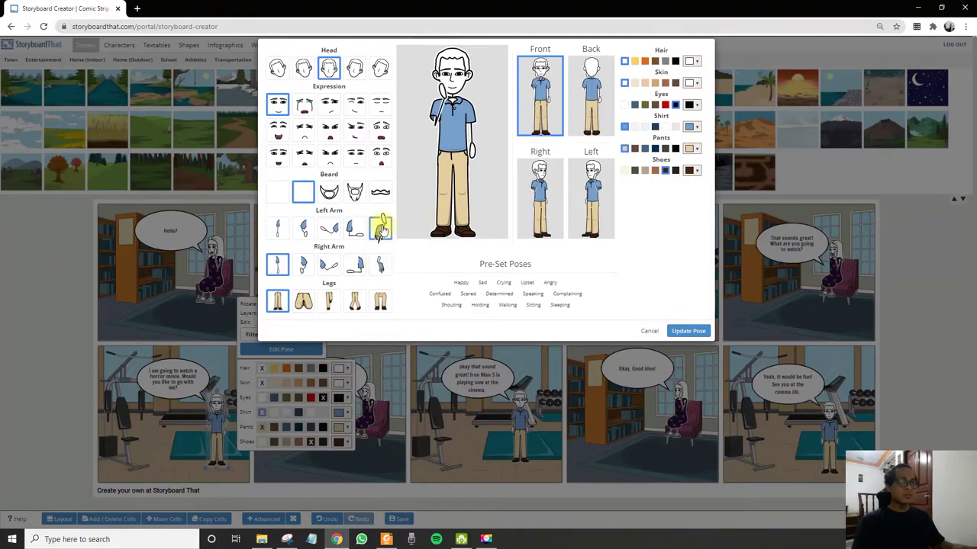
{"action": "left_click", "coordinate": [277, 228]}
{"action": "left_click", "coordinate": [381, 267]}
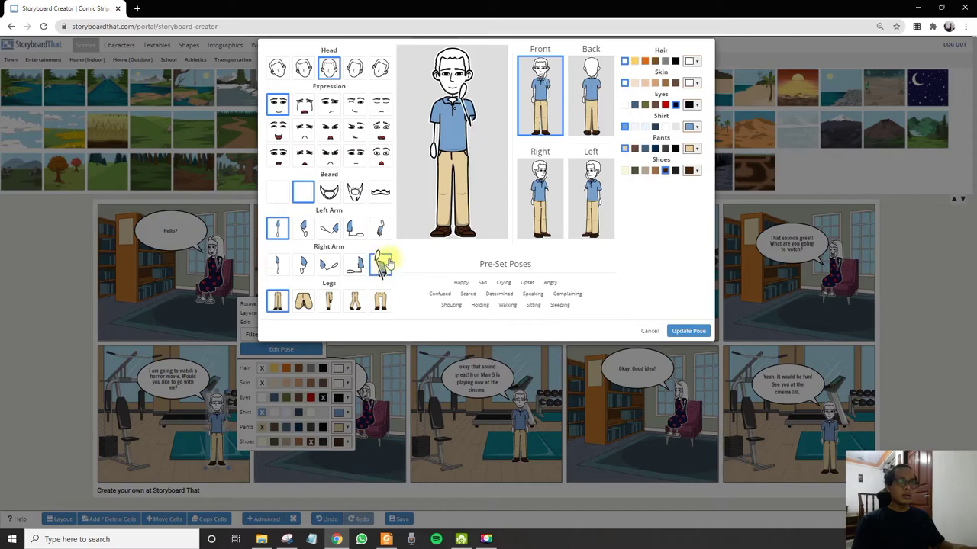
{"action": "left_click", "coordinate": [690, 333]}
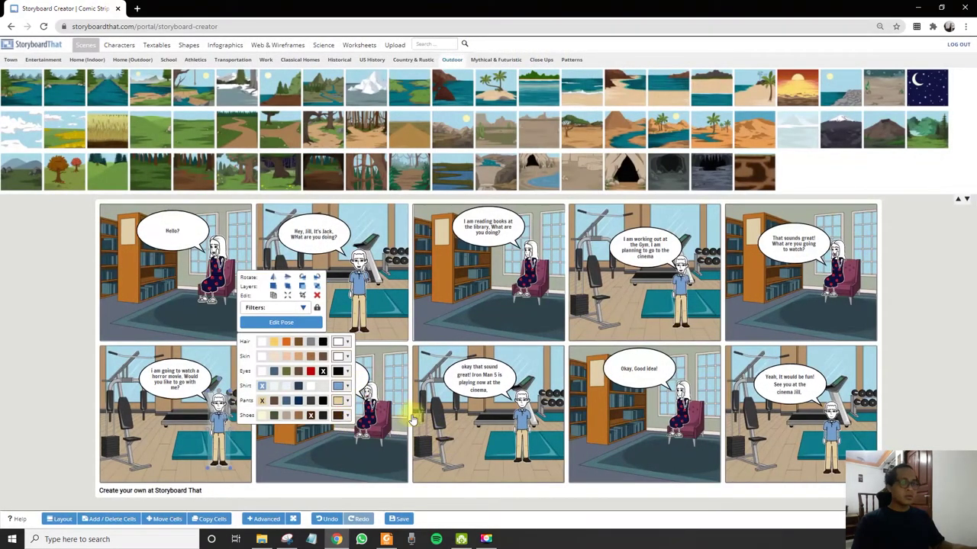
Step: Give the panel 8 boy the same raised right-arm pose
{"action": "left_click", "coordinate": [527, 409]}
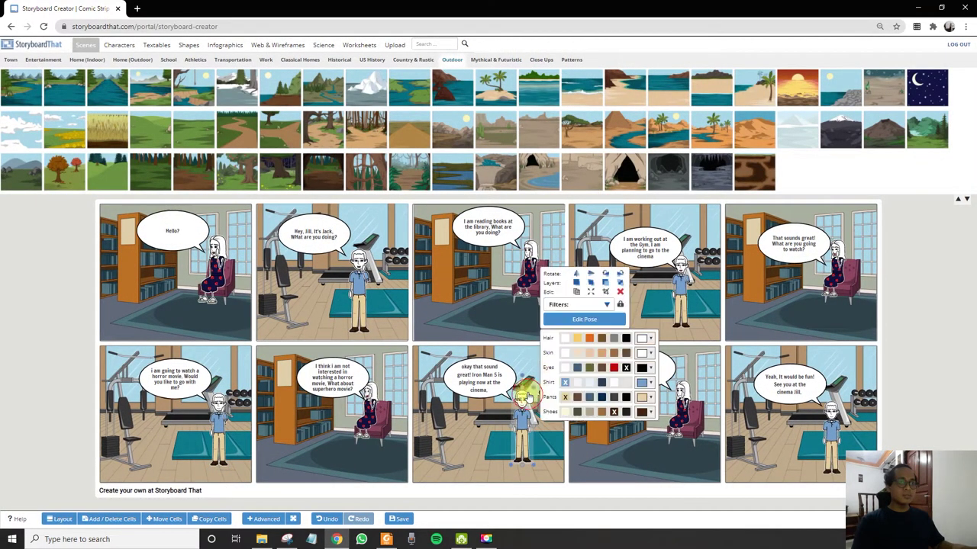
{"action": "left_click", "coordinate": [552, 318]}
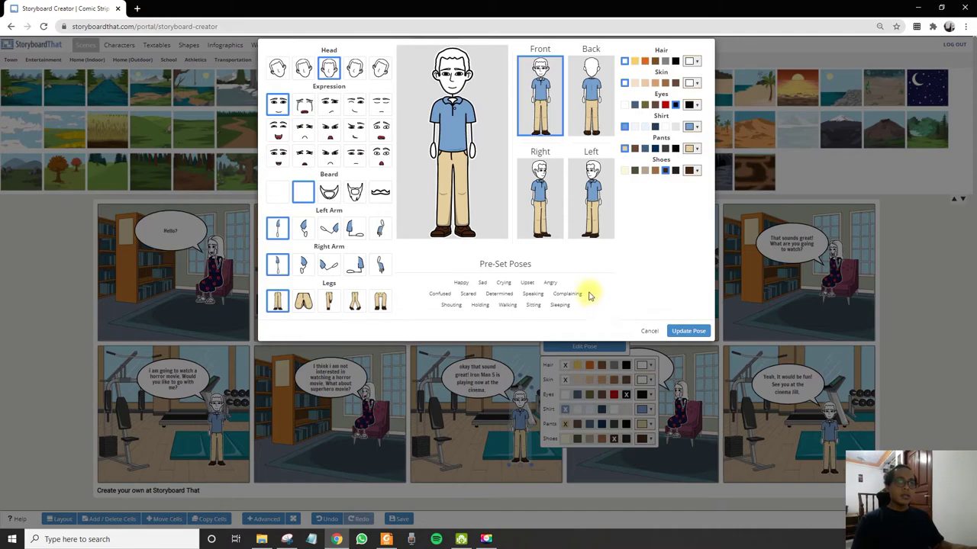
{"action": "left_click", "coordinate": [380, 264]}
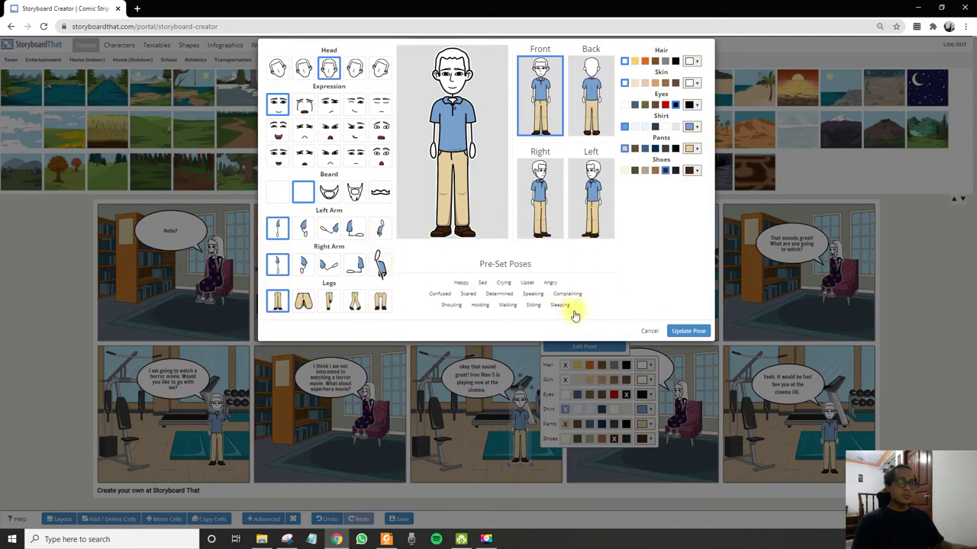
{"action": "left_click", "coordinate": [689, 332]}
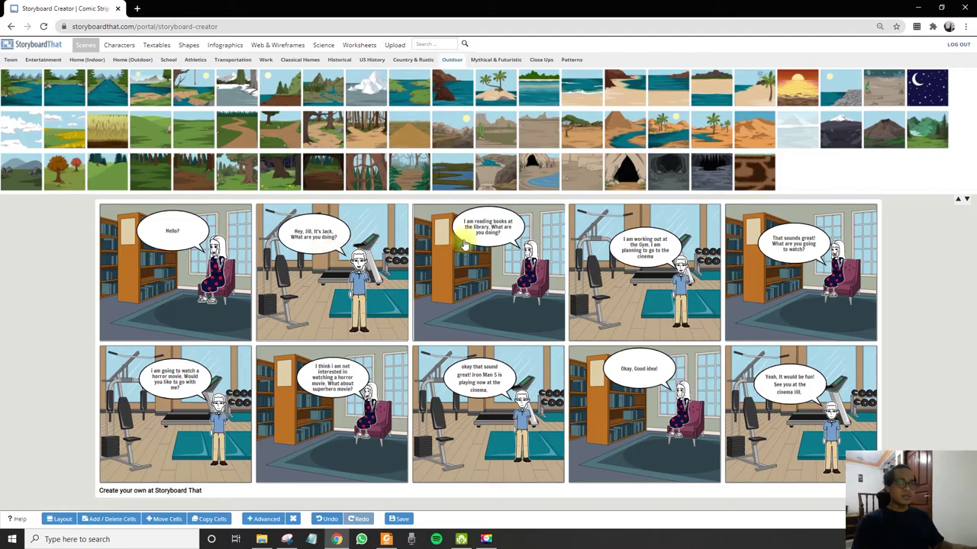
Step: Enlarge panel 4's speech bubble by stretching it up and left
{"action": "left_click", "coordinate": [665, 260]}
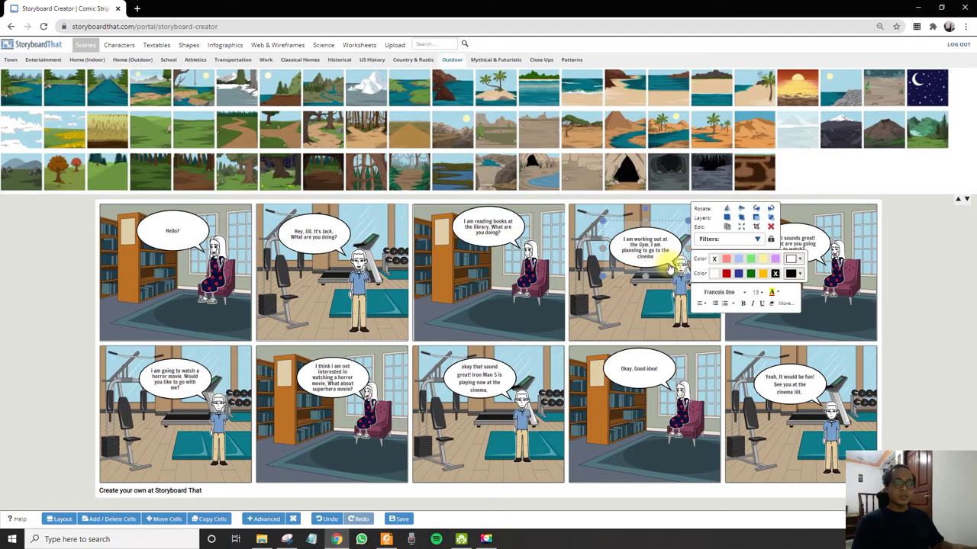
{"action": "left_click_drag", "start_coordinate": [665, 267], "coordinate": [688, 252]}
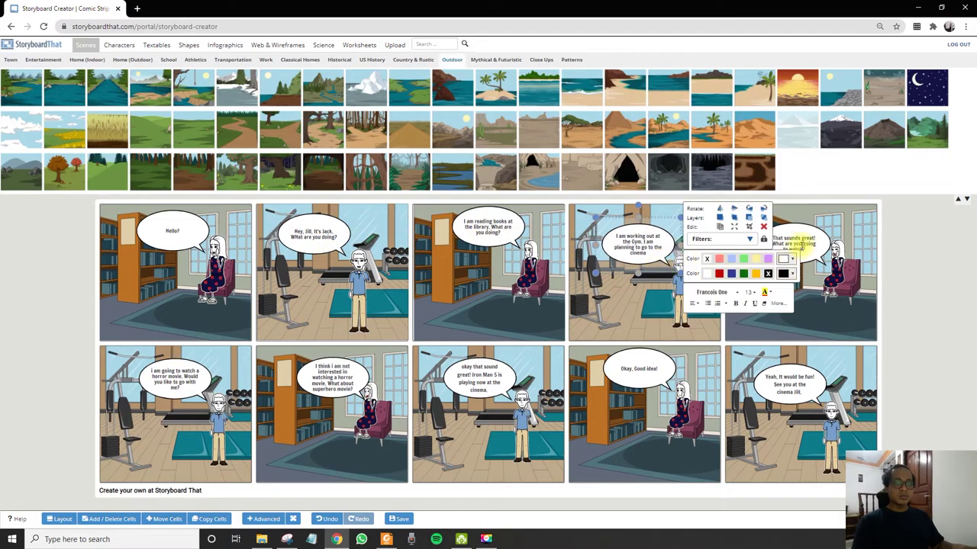
{"action": "left_click", "coordinate": [915, 239]}
Step: Move panel 5's speech bubble higher above the seated woman
{"action": "left_click", "coordinate": [808, 248]}
{"action": "left_click_drag", "start_coordinate": [809, 248], "coordinate": [816, 241]}
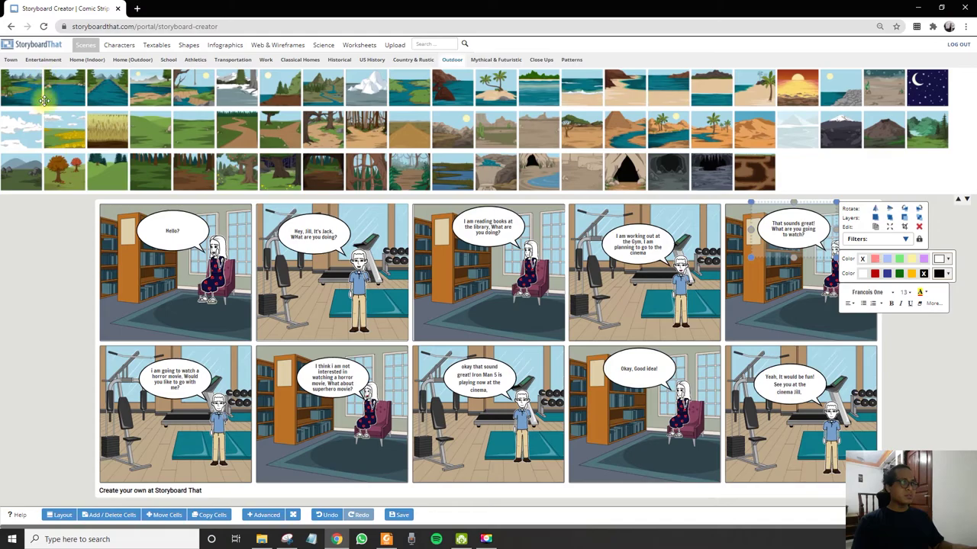
{"action": "left_click", "coordinate": [968, 233]}
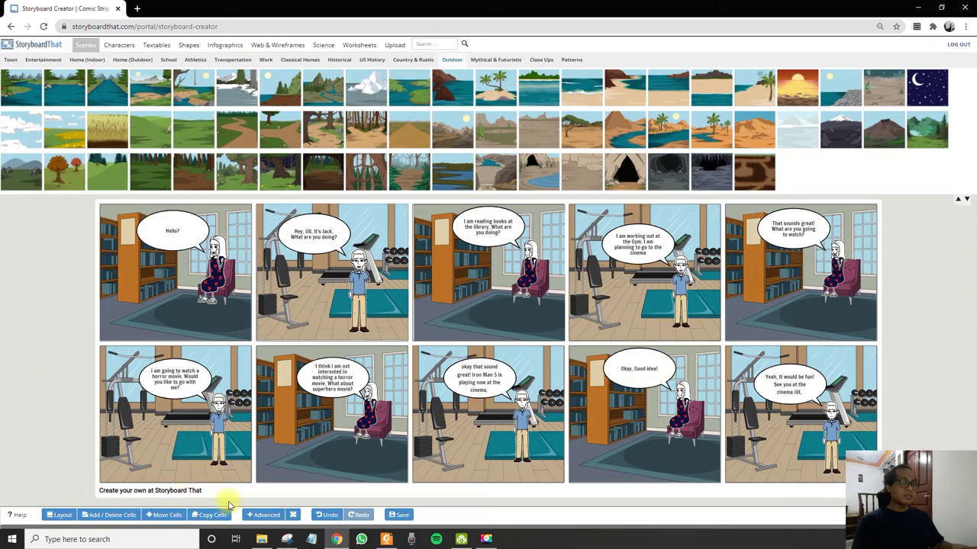
{"action": "left_click", "coordinate": [397, 515]}
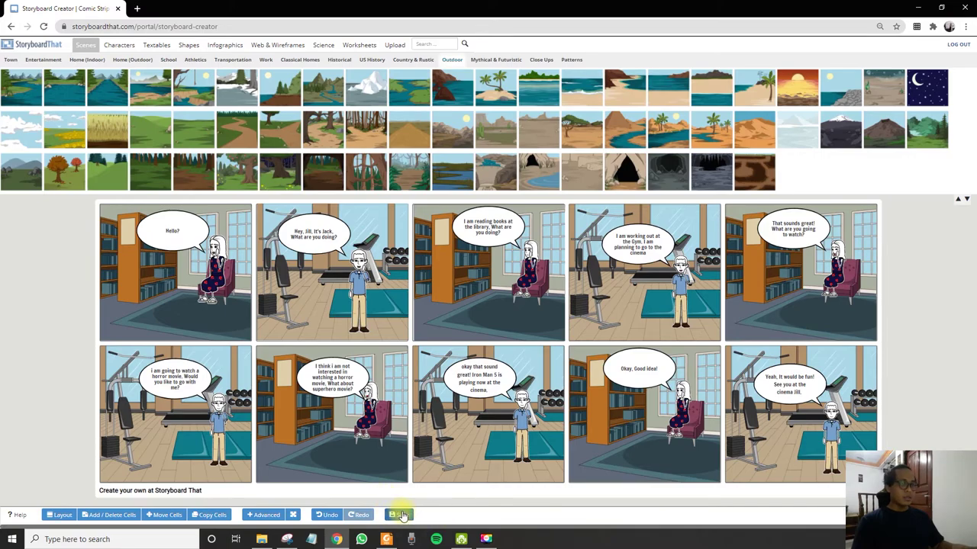
Step: Save the storyboard titled 'Present Continuous Tense', not for an assignment
{"action": "left_click", "coordinate": [399, 515]}
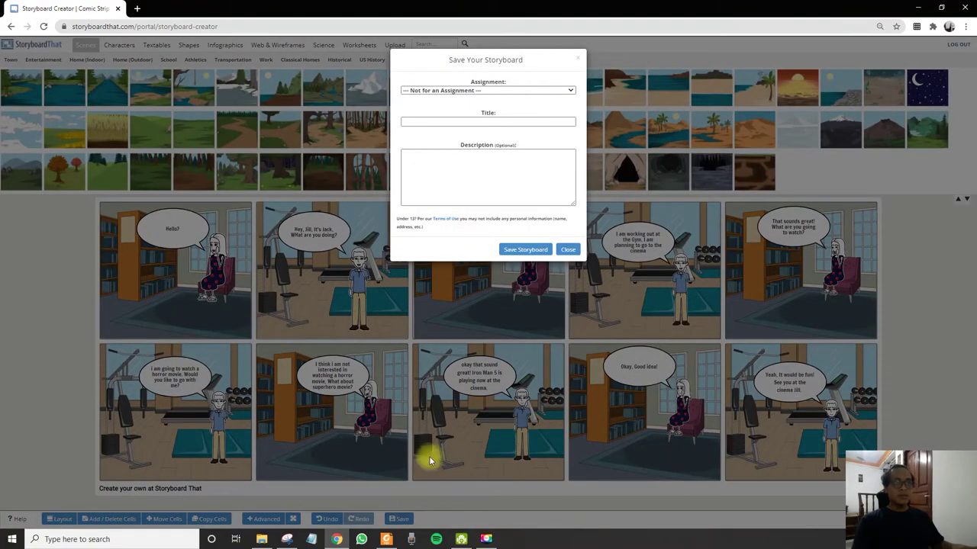
{"action": "left_click", "coordinate": [492, 90]}
{"action": "left_click", "coordinate": [496, 91]}
{"action": "left_click", "coordinate": [481, 121]}
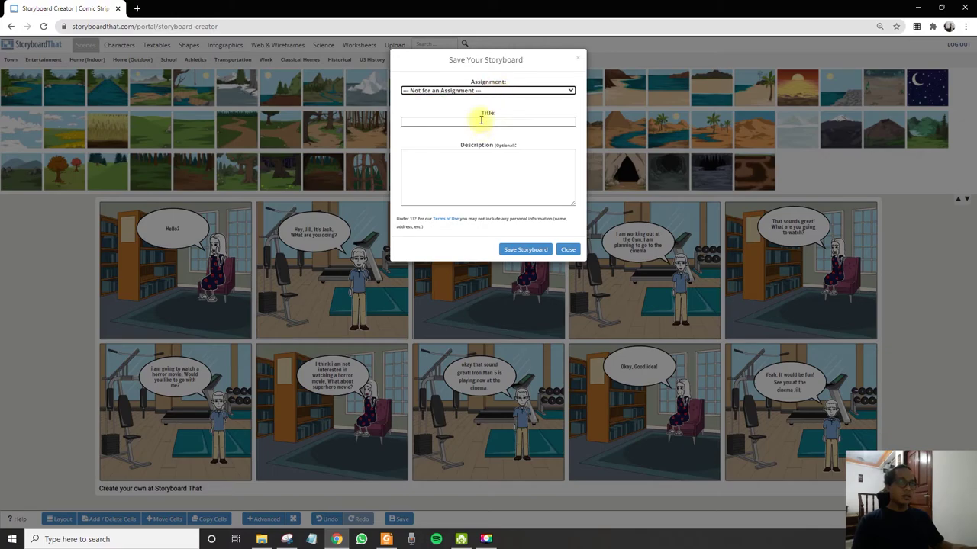
{"action": "left_click", "coordinate": [464, 187]}
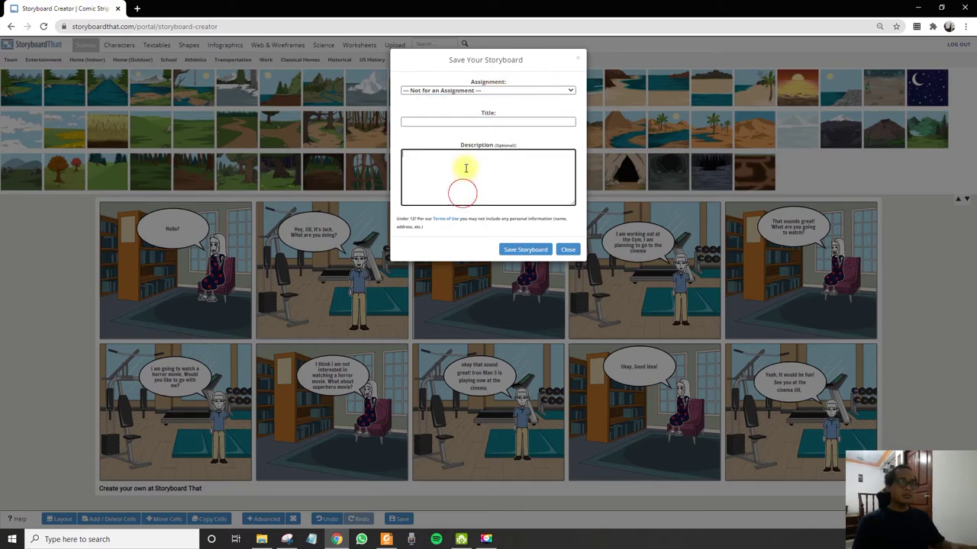
{"action": "left_click", "coordinate": [466, 121]}
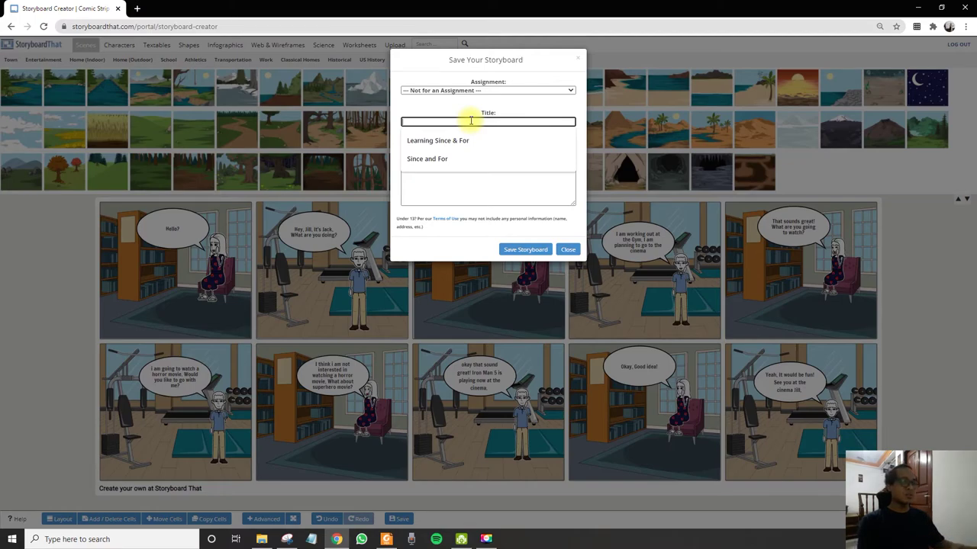
{"action": "type", "text": "Present Continuous"}
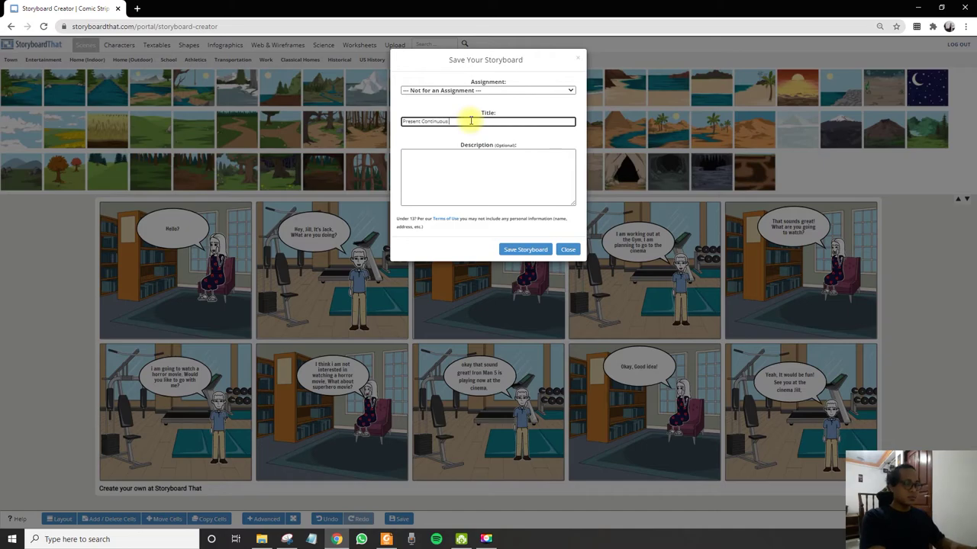
{"action": "type", "text": " Tense"}
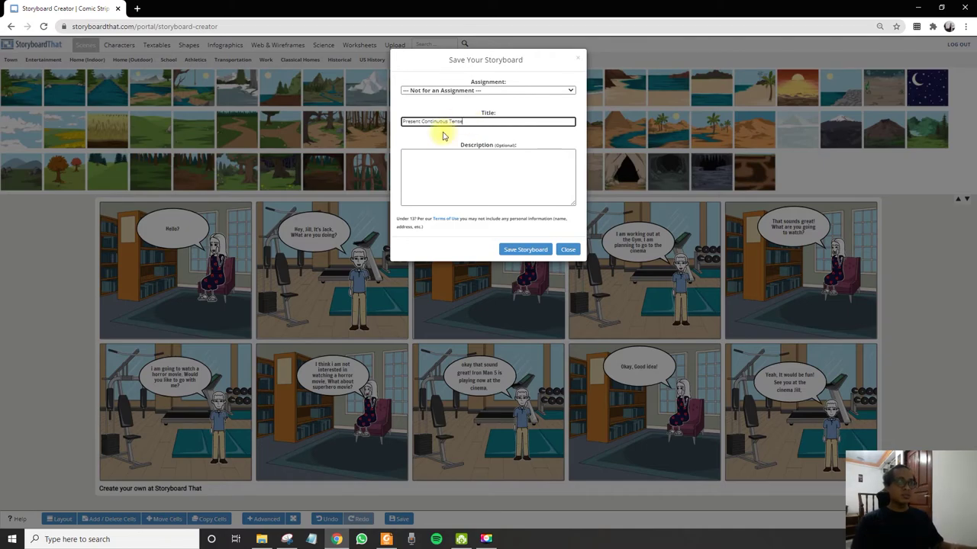
{"action": "left_click", "coordinate": [444, 132]}
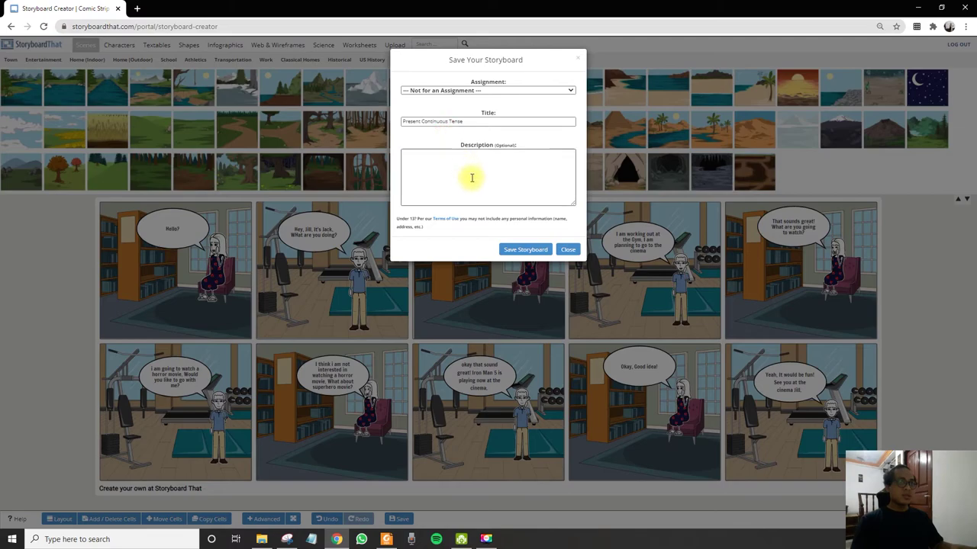
{"action": "left_click", "coordinate": [526, 252]}
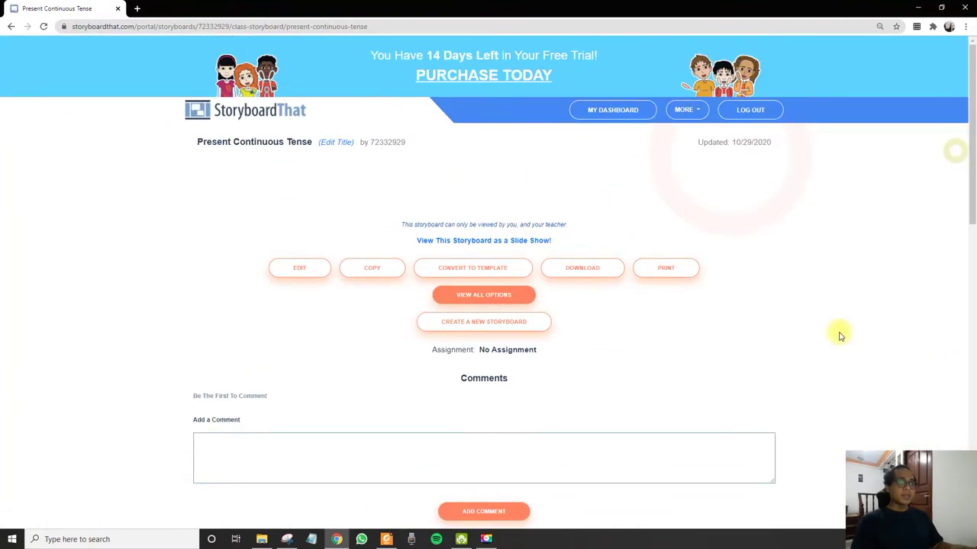
Step: Choose Image Pack in the storyboard page's Download Options to export each cell separately
{"action": "scroll", "coordinate": [839, 335], "scroll_direction": "down", "scroll_amount": 1}
{"action": "scroll", "coordinate": [839, 336], "scroll_direction": "up", "scroll_amount": 1}
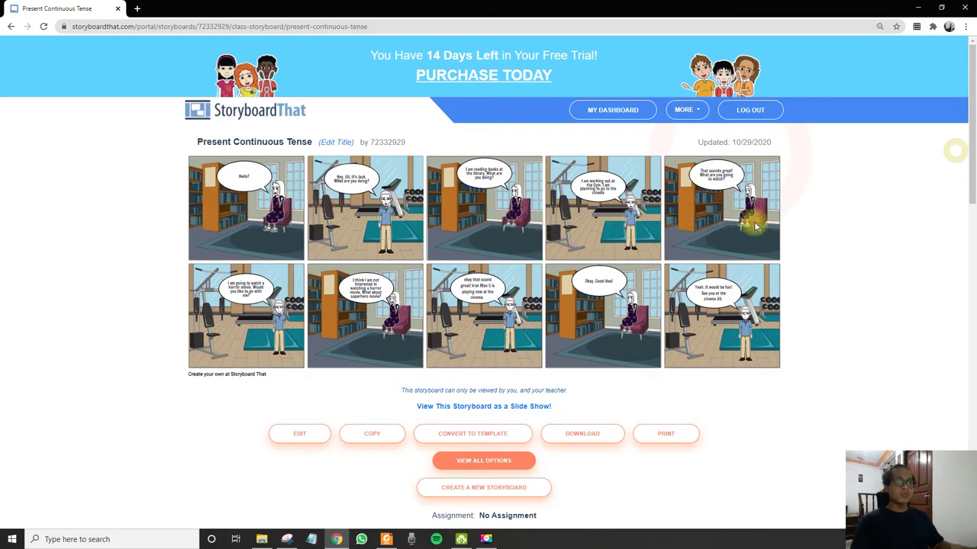
{"action": "scroll", "coordinate": [610, 330], "scroll_direction": "down", "scroll_amount": 2}
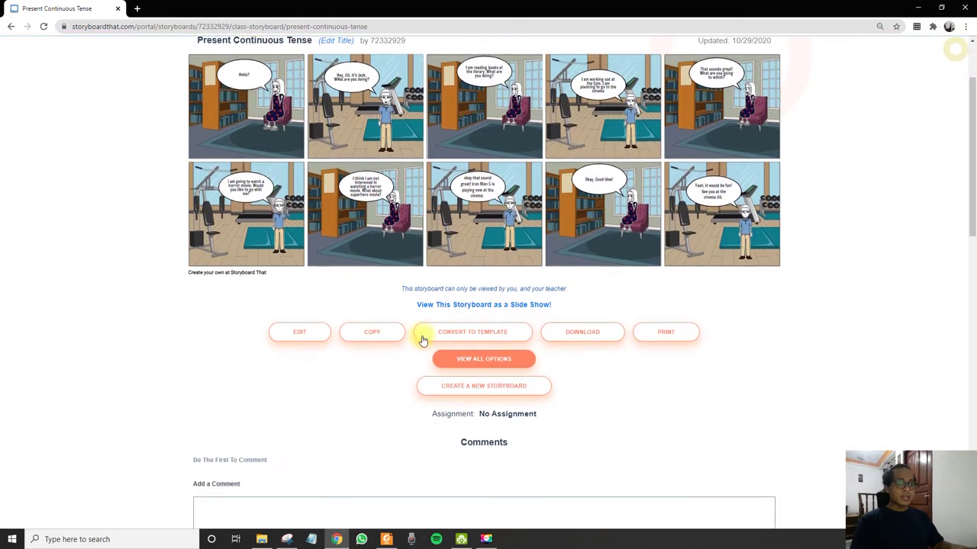
{"action": "left_click", "coordinate": [578, 331]}
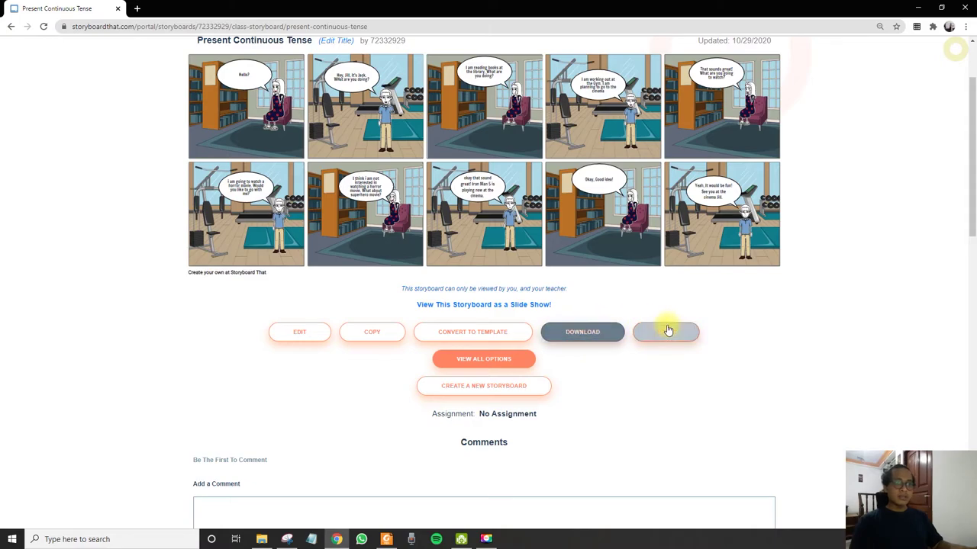
{"action": "left_click", "coordinate": [567, 333]}
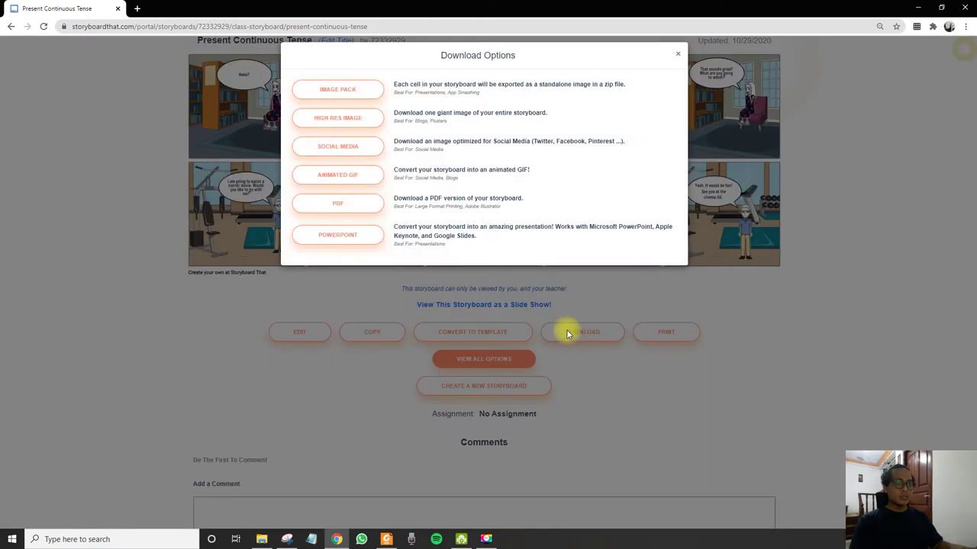
{"action": "left_click", "coordinate": [355, 91]}
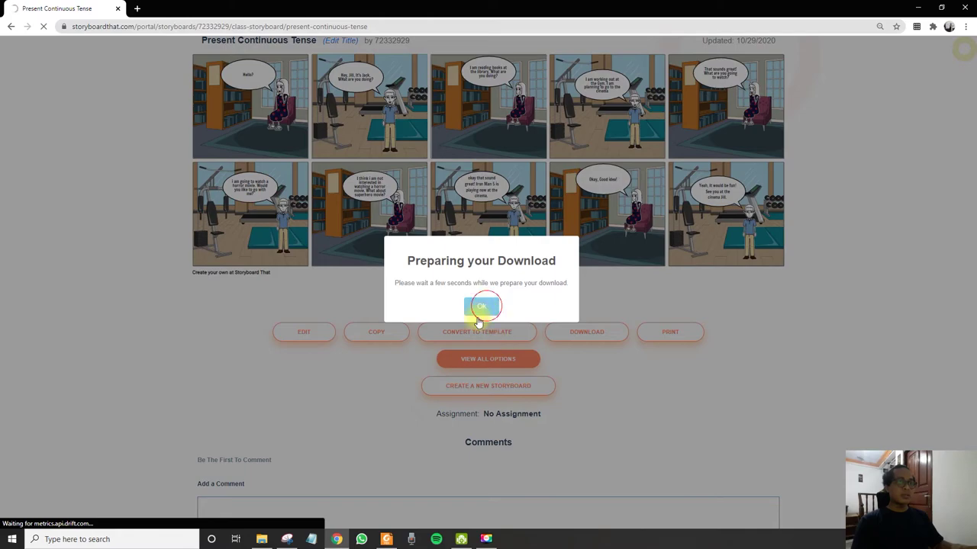
Step: Save present-continuous-tense-image-pack.zip into the Story Board folder
{"action": "left_click", "coordinate": [482, 306]}
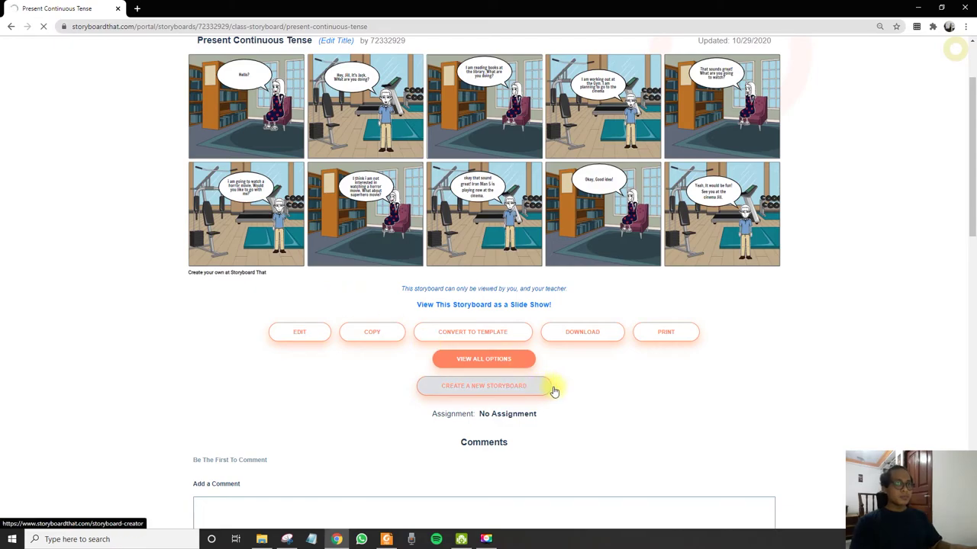
{"action": "scroll", "coordinate": [601, 400], "scroll_direction": "down", "scroll_amount": 5}
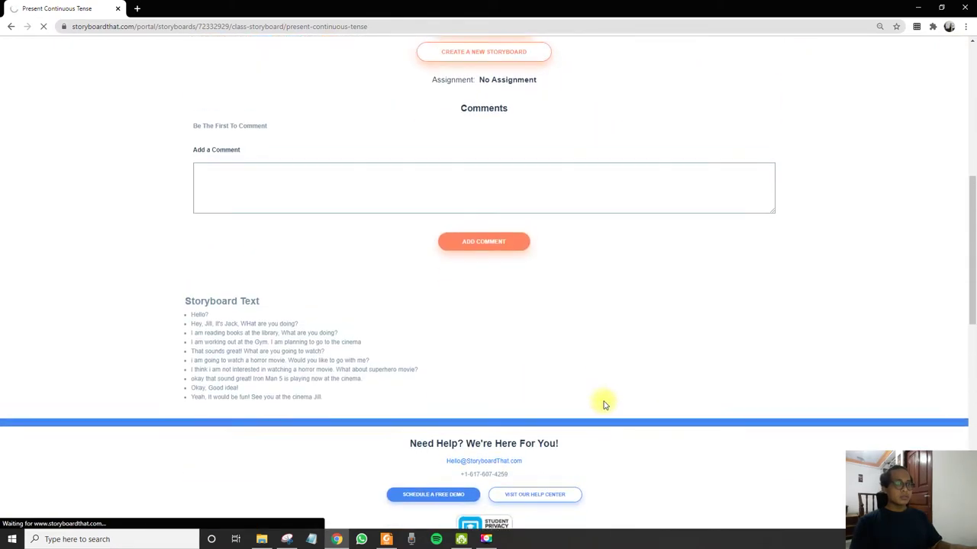
{"action": "scroll", "coordinate": [601, 401], "scroll_direction": "up", "scroll_amount": 7}
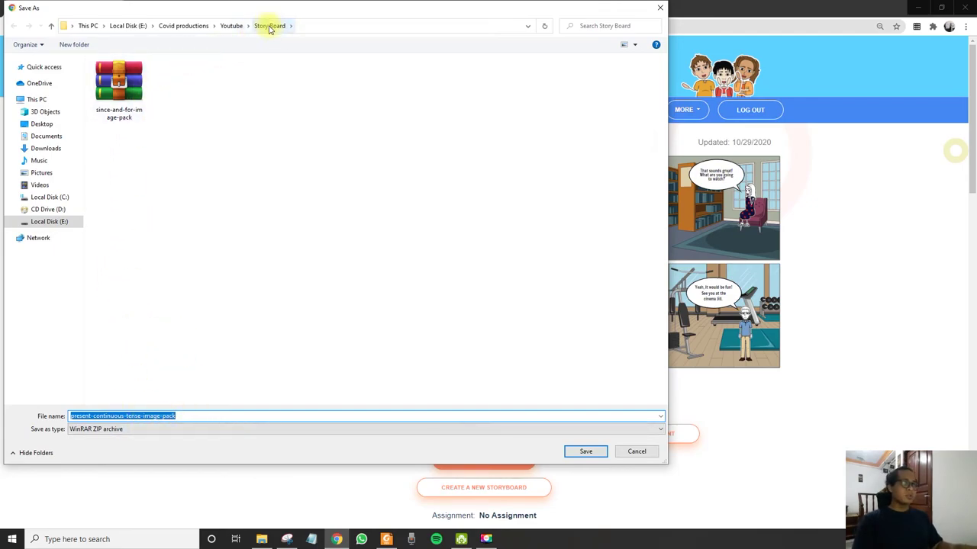
{"action": "left_click", "coordinate": [585, 452]}
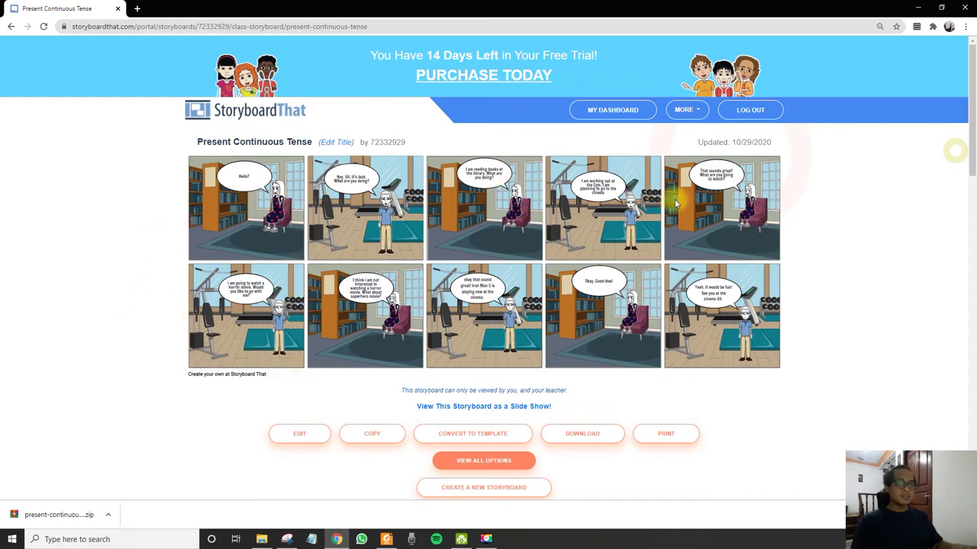
Step: Save the comic as the HIGH RES IMAGE present-continuous-tense-highres PNG in the Story Board folder
{"action": "left_click", "coordinate": [586, 433]}
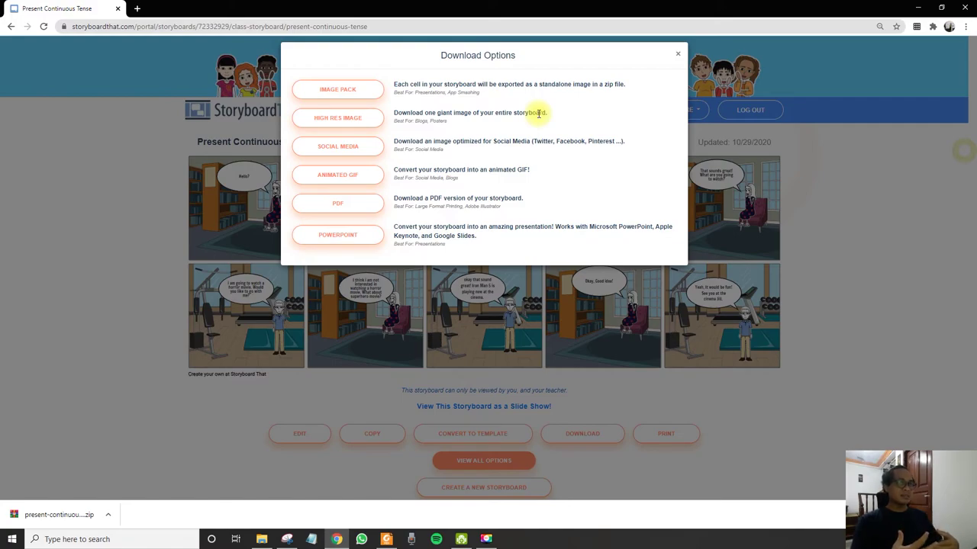
{"action": "left_click", "coordinate": [329, 130]}
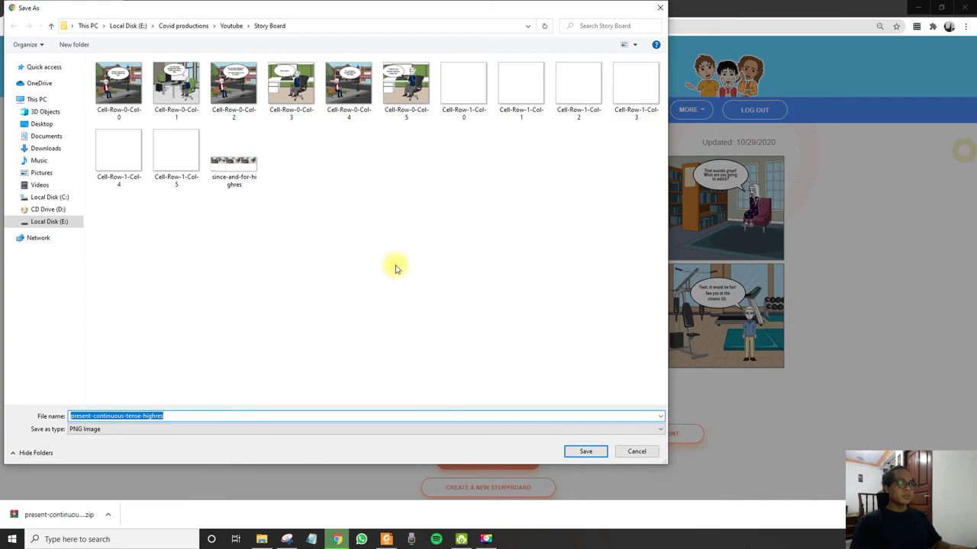
{"action": "left_click", "coordinate": [259, 26]}
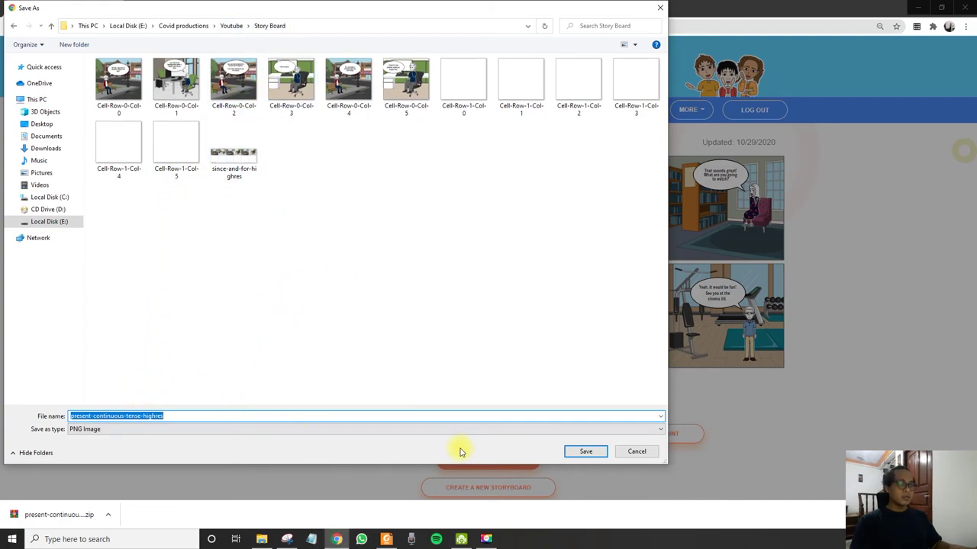
{"action": "left_click", "coordinate": [584, 451]}
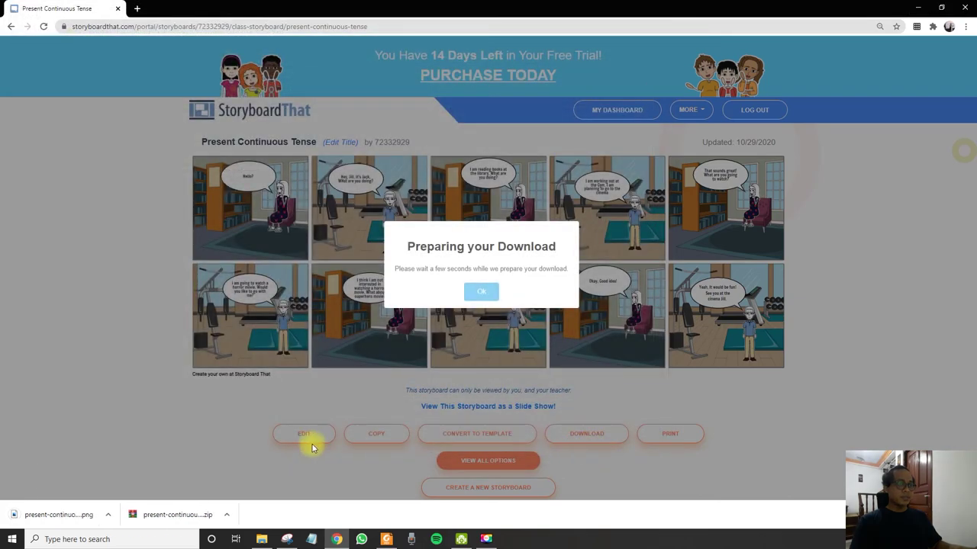
{"action": "left_click", "coordinate": [227, 515]}
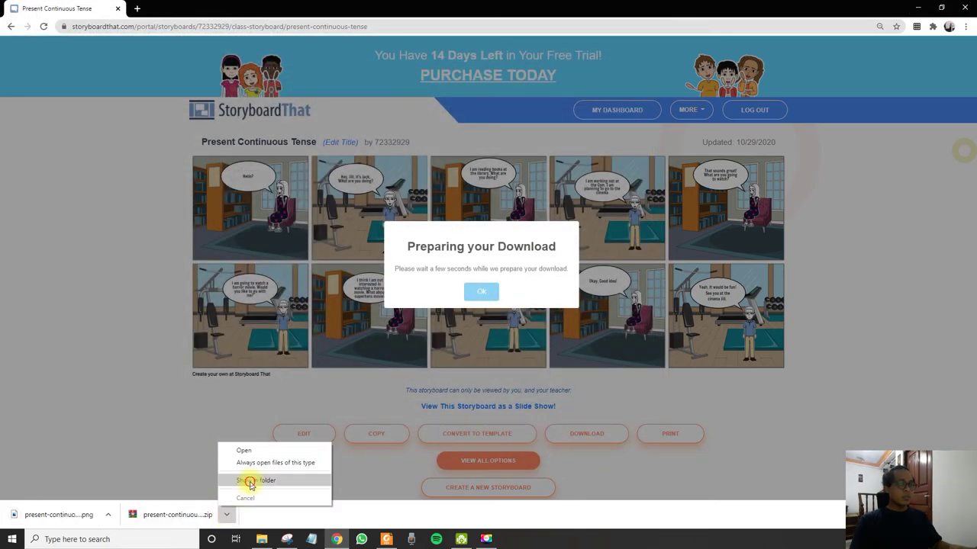
Step: Delete the twelve old Cell-Row PNGs, leaving the present-continuous-tense-highres image selected
{"action": "left_click", "coordinate": [243, 481]}
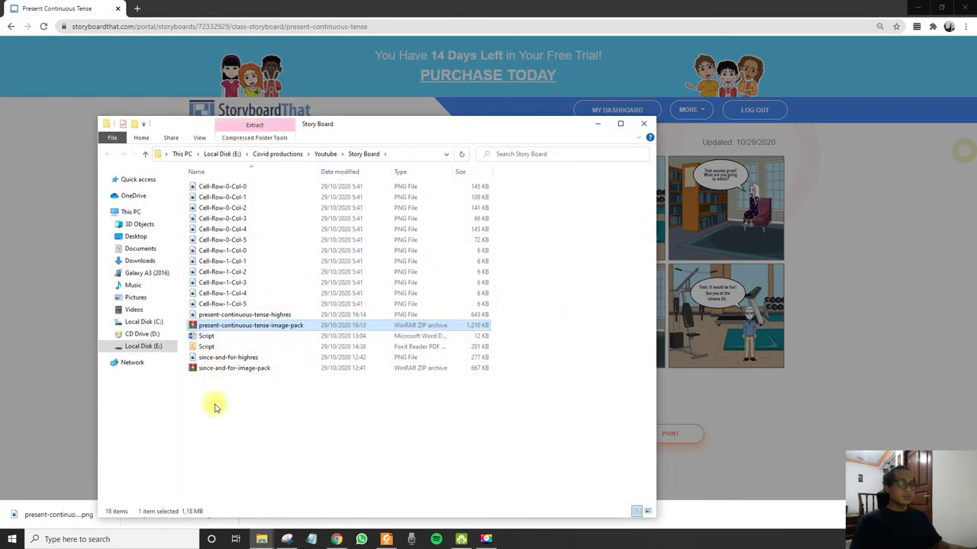
{"action": "left_click", "coordinate": [215, 399]}
{"action": "left_click", "coordinate": [226, 189]}
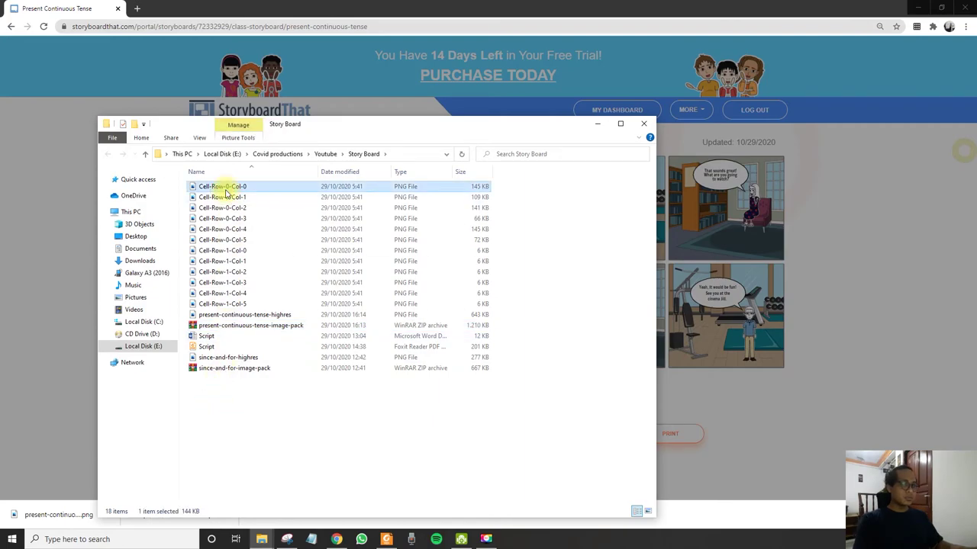
{"action": "key", "text": "shift+Down"}
{"action": "key", "text": "shift+Down"}
{"action": "key", "text": "shift+Down"}
{"action": "key", "text": "shift+Down"}
{"action": "key", "text": "shift+Down"}
{"action": "key", "text": "shift+Down"}
{"action": "key", "text": "shift+Down"}
{"action": "key", "text": "shift+Down"}
{"action": "key", "text": "shift+Down"}
{"action": "key", "text": "shift+Down"}
{"action": "key", "text": "shift+Down"}
{"action": "key", "text": "shift+Down"}
{"action": "key", "text": "shift+Down"}
{"action": "key", "text": "shift+Up"}
{"action": "key", "text": "shift+Up"}
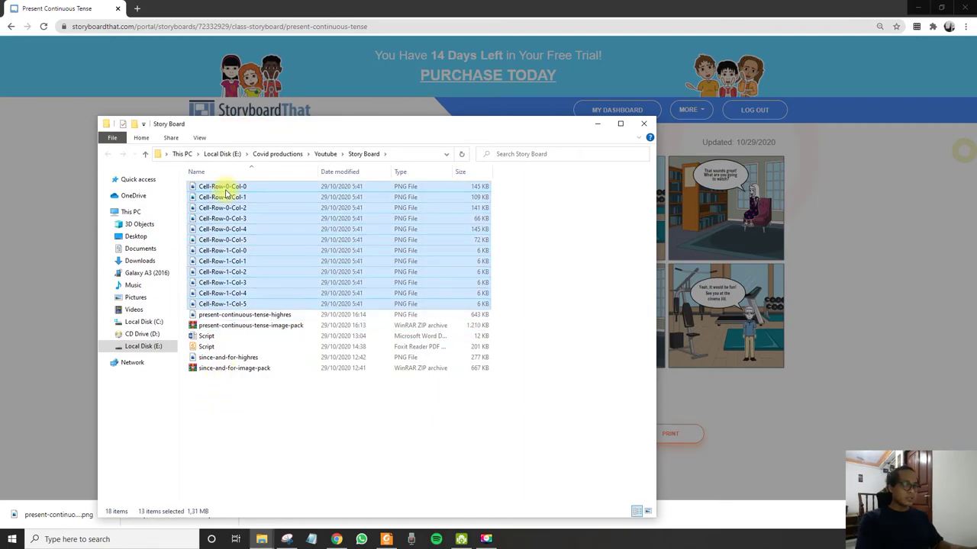
{"action": "key", "text": "Delete"}
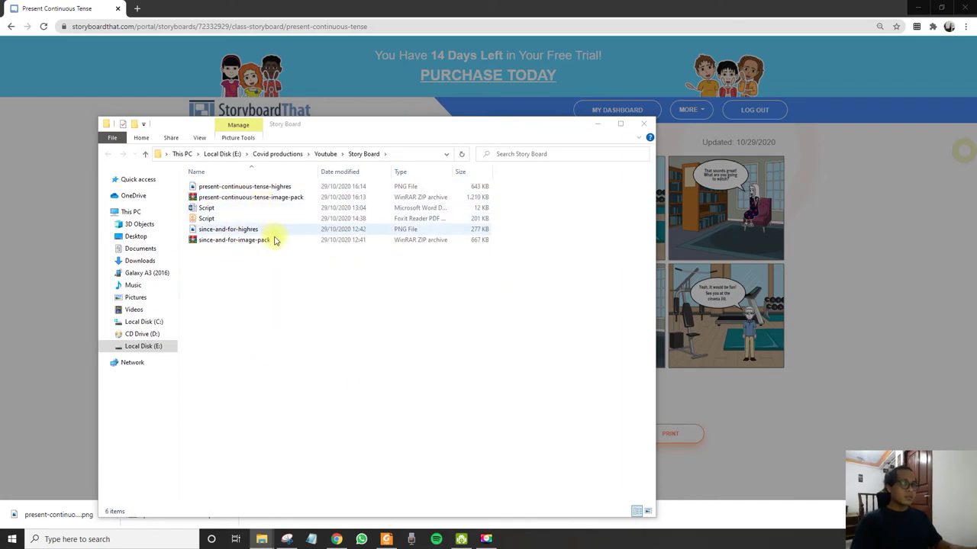
{"action": "left_click", "coordinate": [229, 188]}
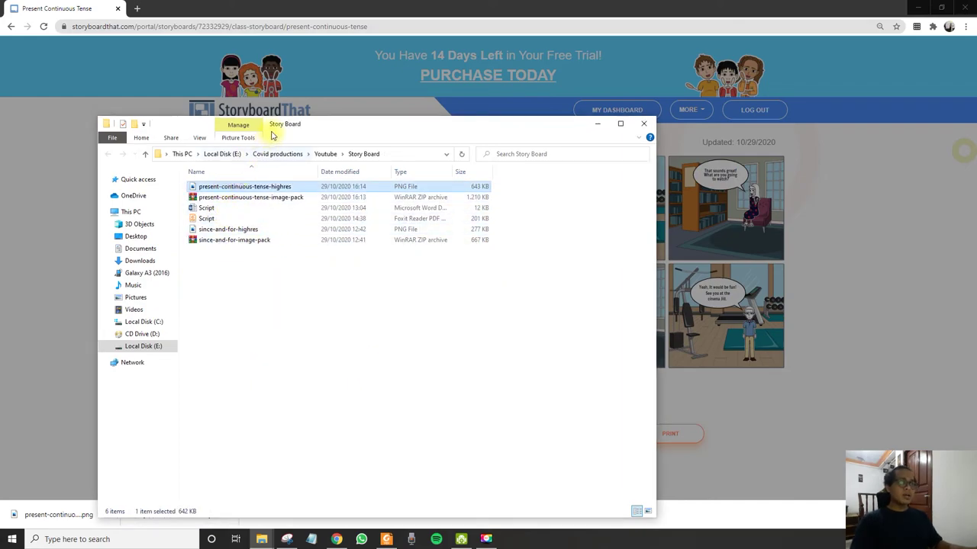
{"action": "left_click_drag", "start_coordinate": [314, 125], "coordinate": [494, 76]}
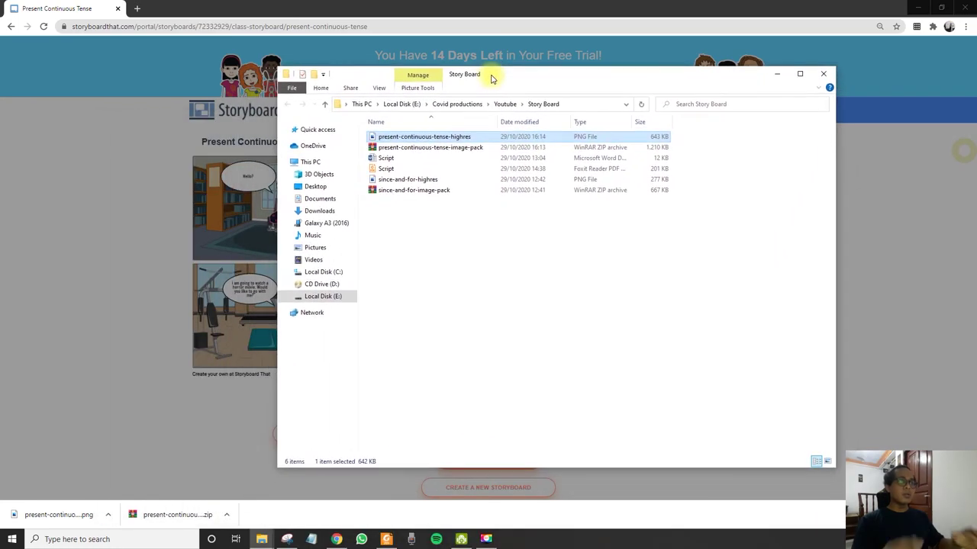
{"action": "double_click", "coordinate": [431, 135]}
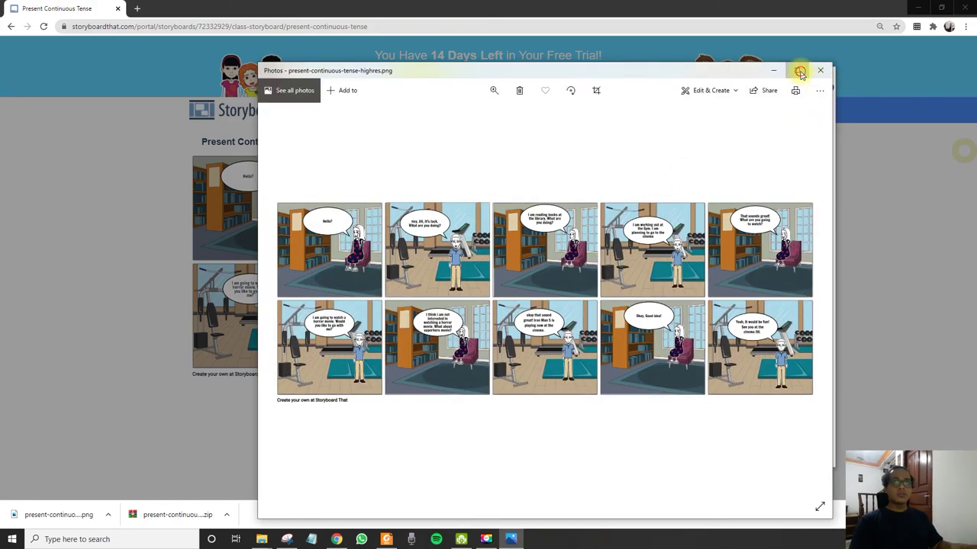
{"action": "left_click", "coordinate": [800, 71]}
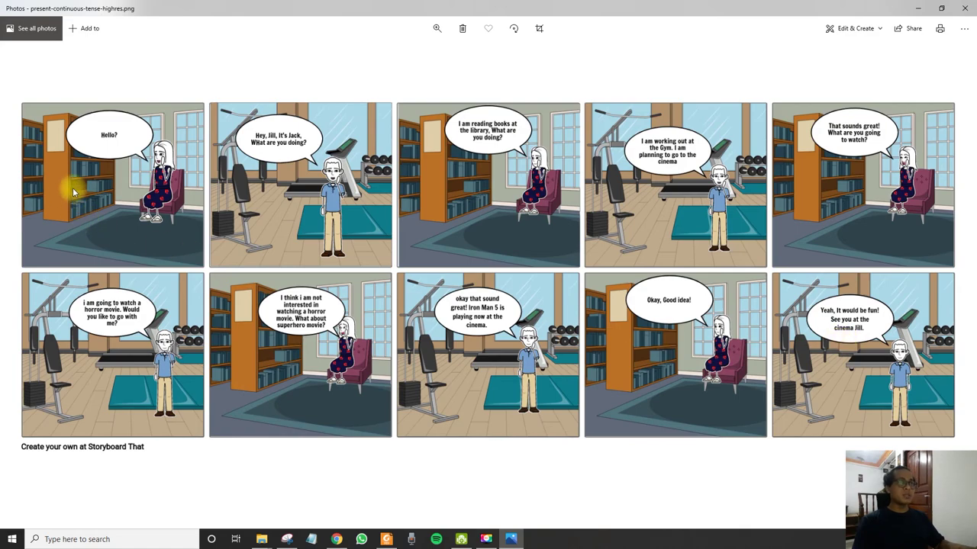
{"action": "left_click", "coordinate": [968, 9]}
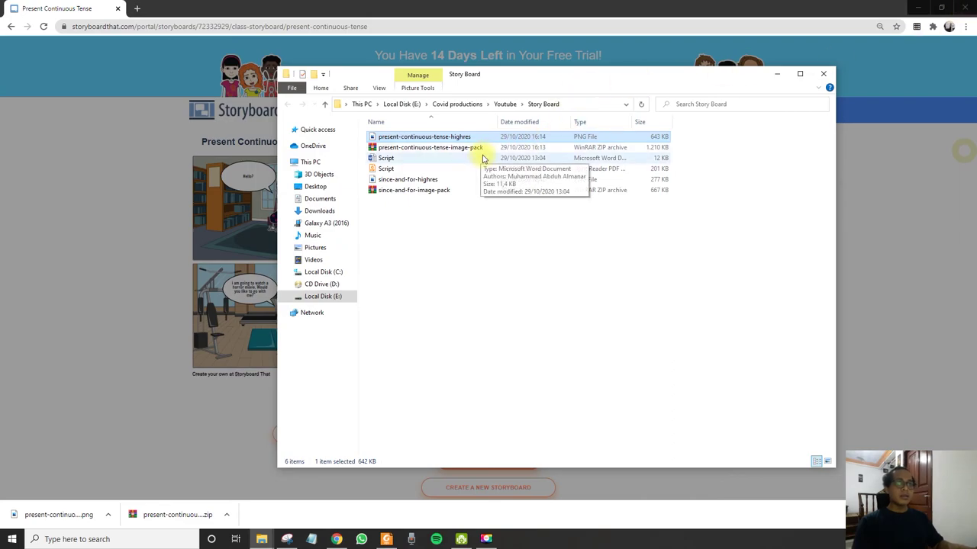
Step: Extract present-continuous-tense-image-pack here, then view Cell-Row-0-Col-0 in Photos
{"action": "left_click", "coordinate": [436, 148]}
{"action": "right_click", "coordinate": [437, 148]}
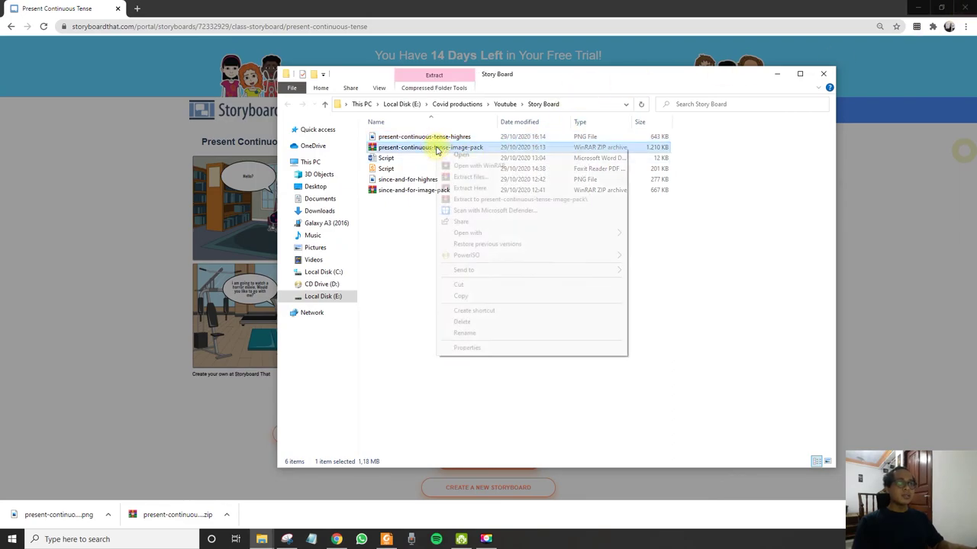
{"action": "left_click", "coordinate": [381, 243]}
{"action": "left_click", "coordinate": [408, 148]}
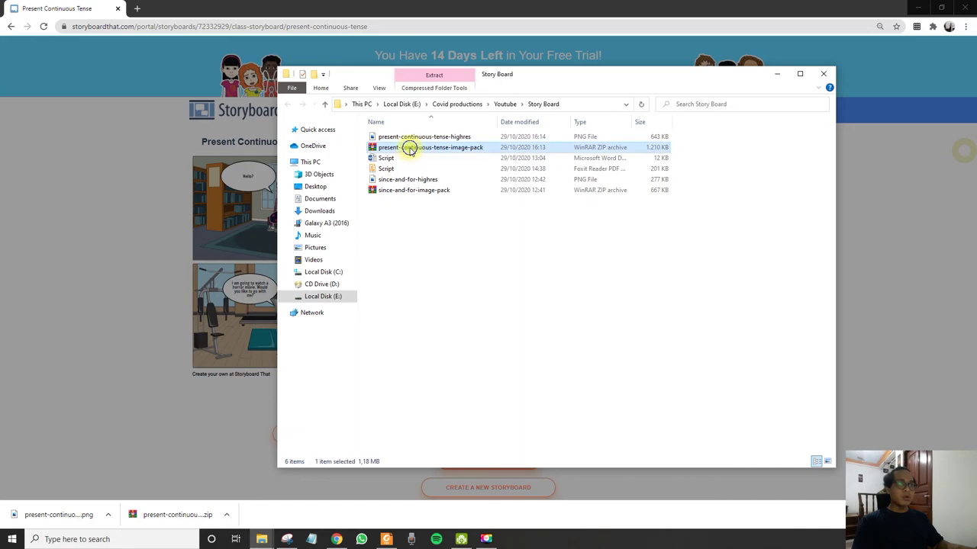
{"action": "right_click", "coordinate": [409, 149]}
{"action": "left_click", "coordinate": [392, 236]}
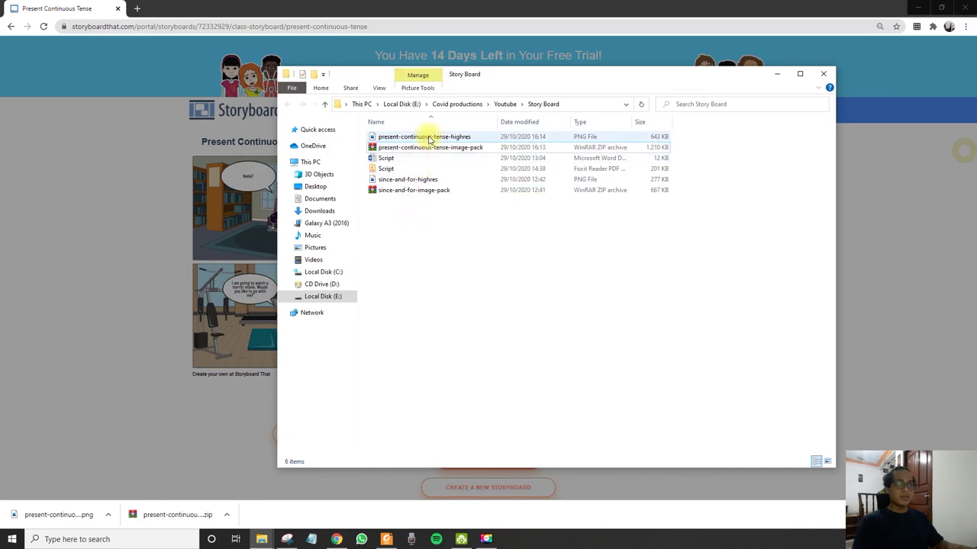
{"action": "left_click", "coordinate": [430, 147]}
{"action": "right_click", "coordinate": [428, 152]}
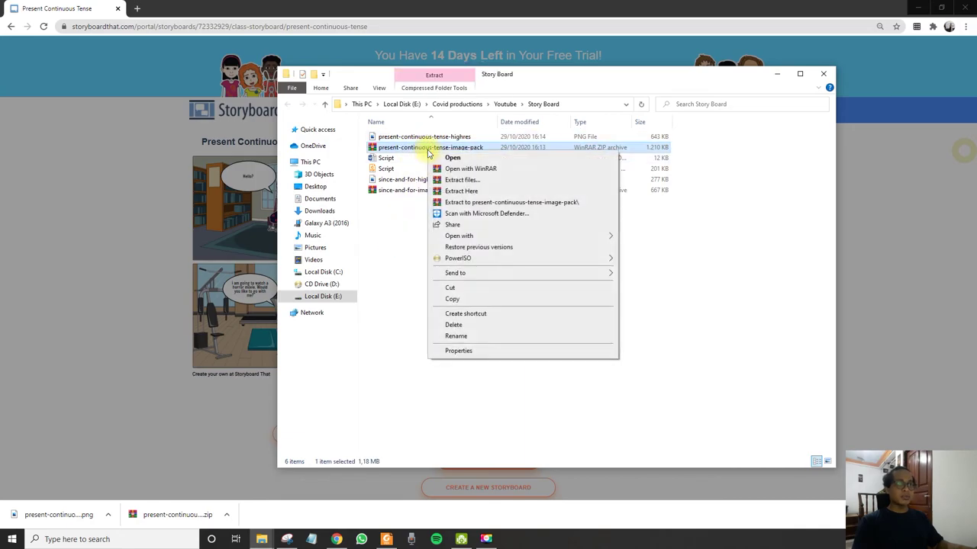
{"action": "left_click", "coordinate": [486, 192]}
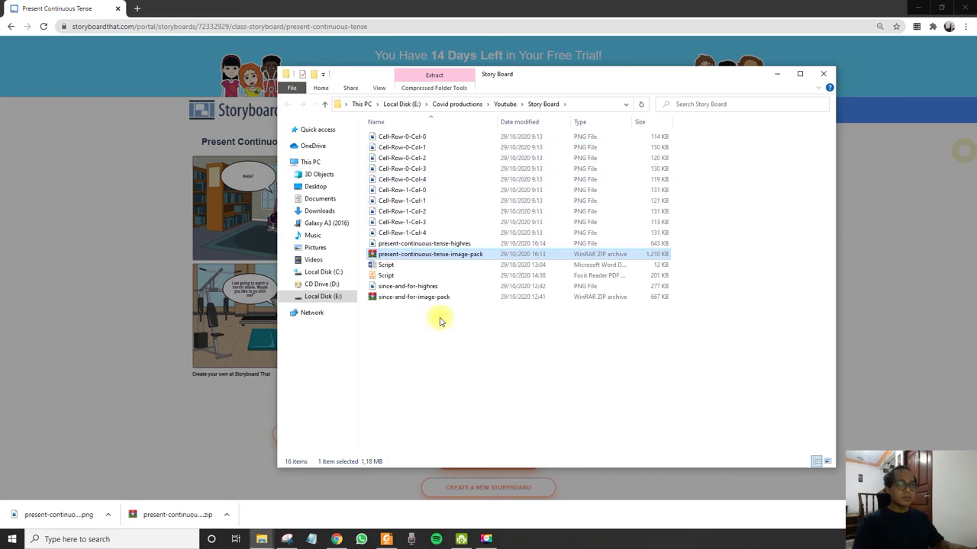
{"action": "double_click", "coordinate": [409, 138]}
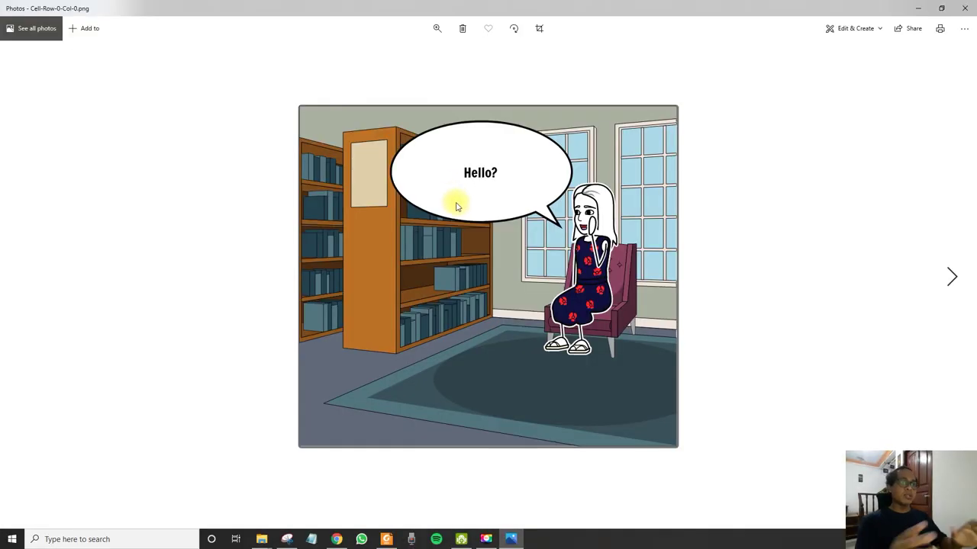
{"action": "key", "text": "Right"}
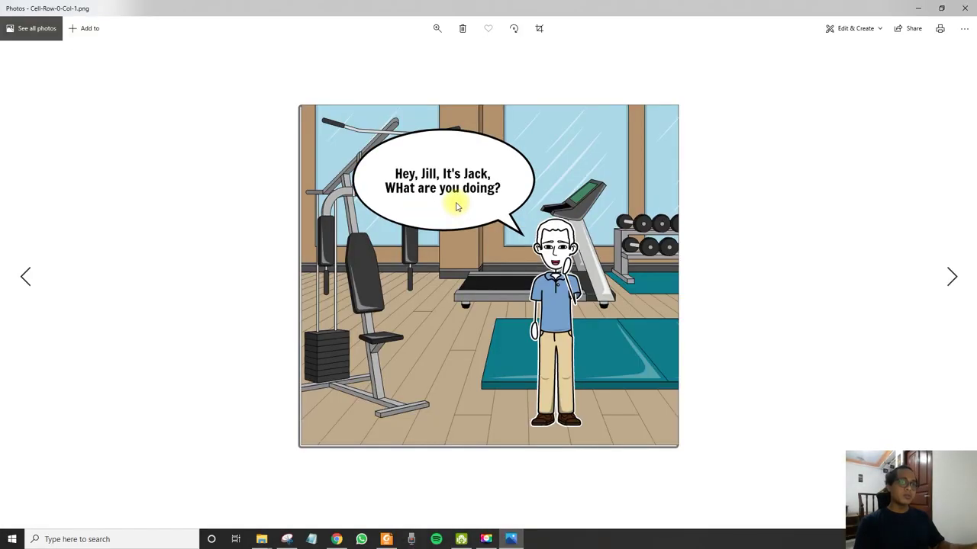
{"action": "key", "text": "Left"}
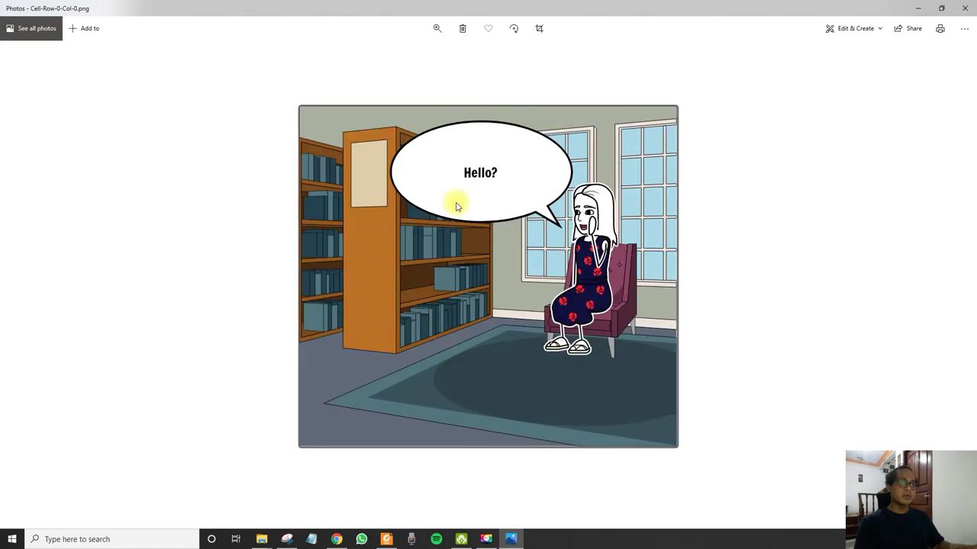
{"action": "key", "text": "Right"}
{"action": "key", "text": "Right"}
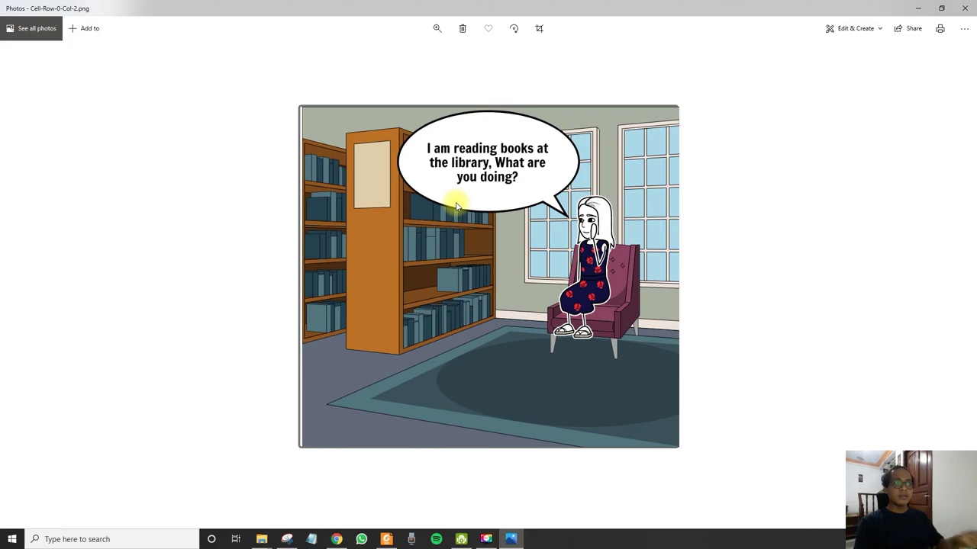
{"action": "key", "text": "Right"}
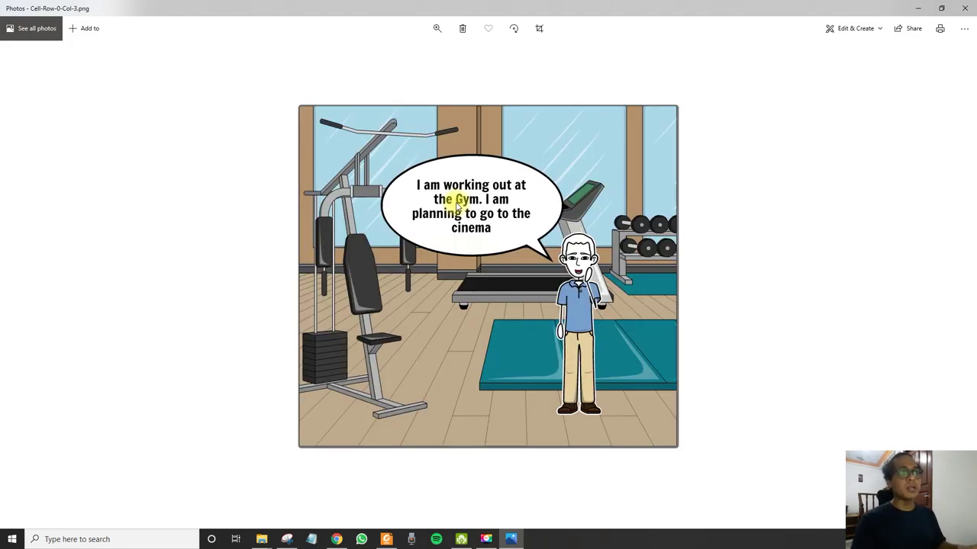
{"action": "key", "text": "Right"}
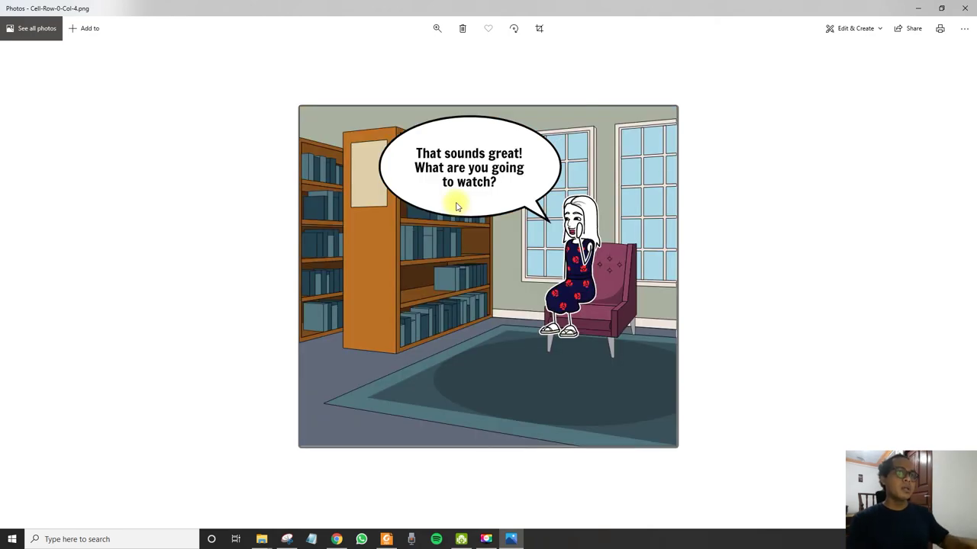
{"action": "left_click", "coordinate": [965, 7]}
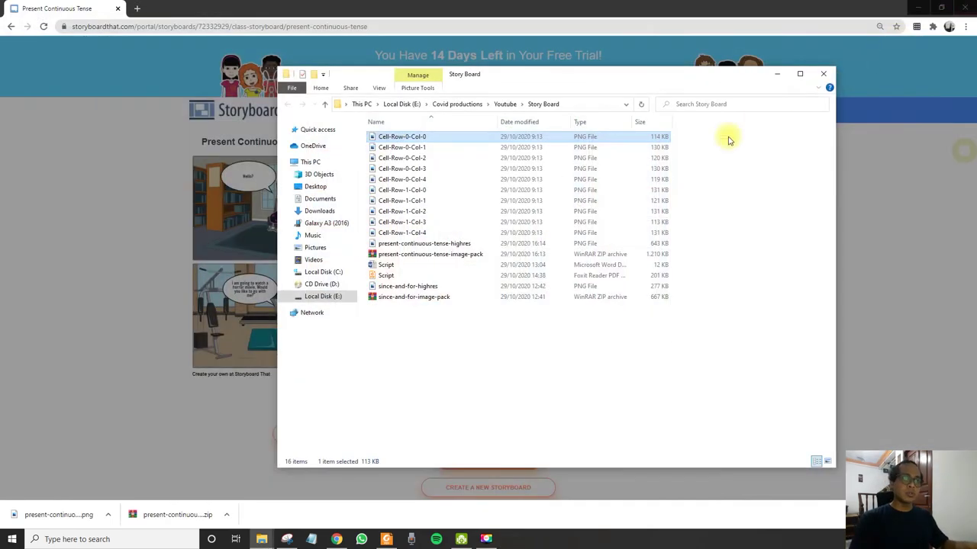
Step: Minimize the Story Board folder window to reveal the Storyboard That home page in Chrome
{"action": "left_click", "coordinate": [777, 73]}
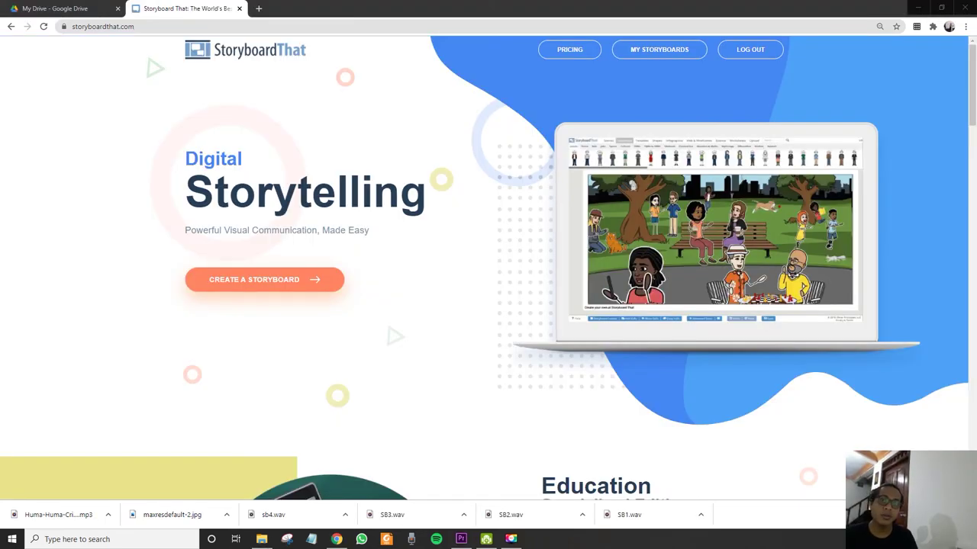